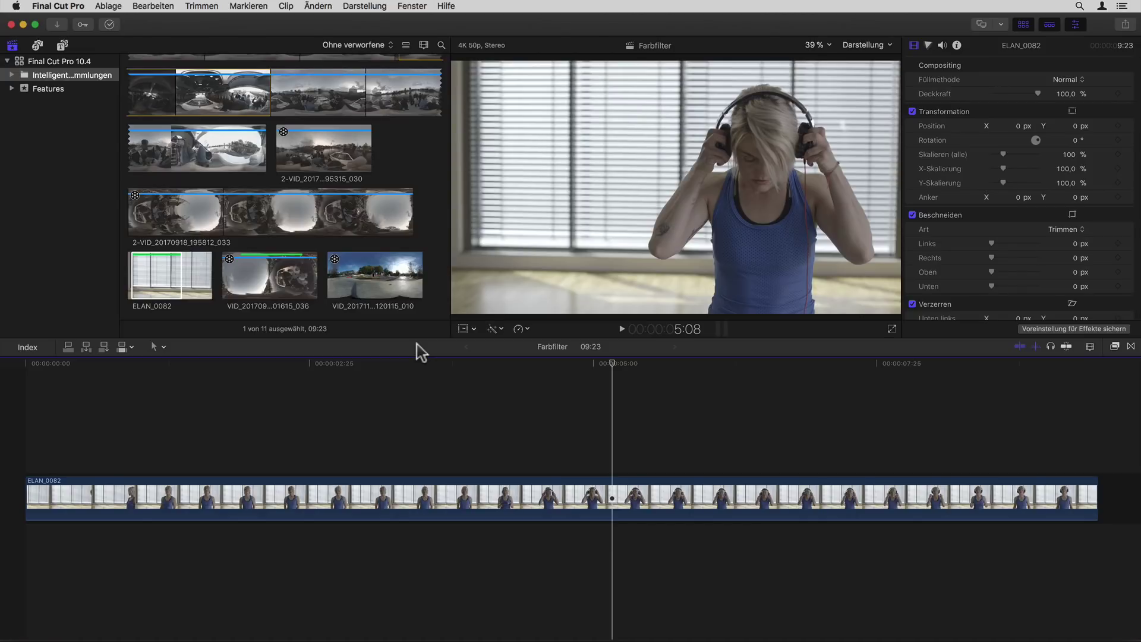
- Select the ELAN_0082 clip, play through it, and park the playhead at about 4:46
{"action": "left_click", "coordinate": [9, 61]}
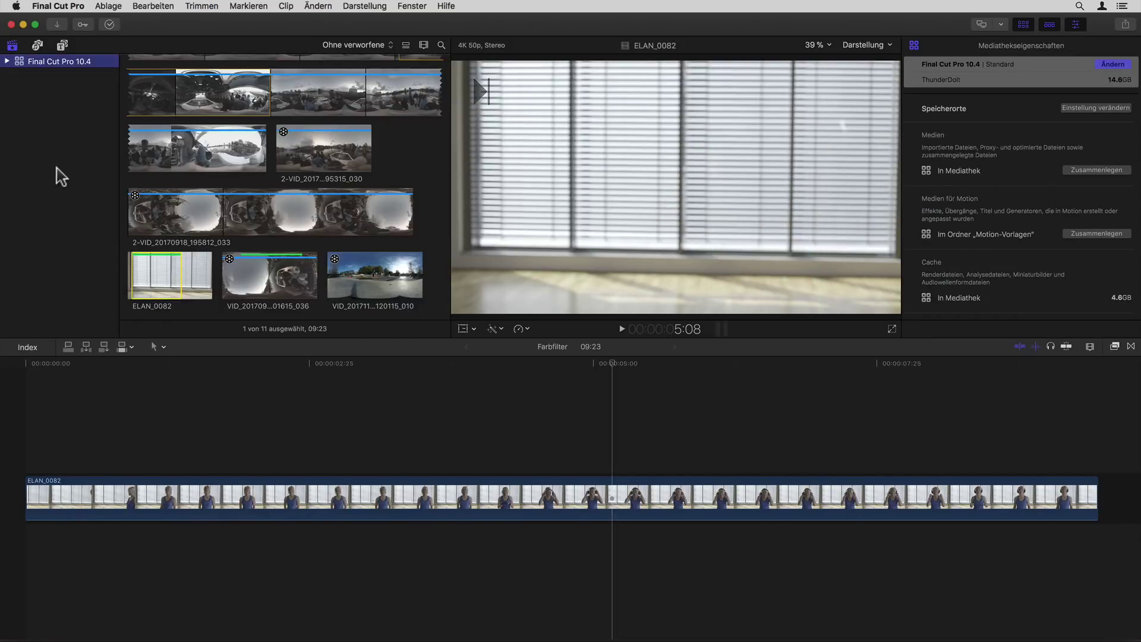
{"action": "left_click", "coordinate": [613, 381]}
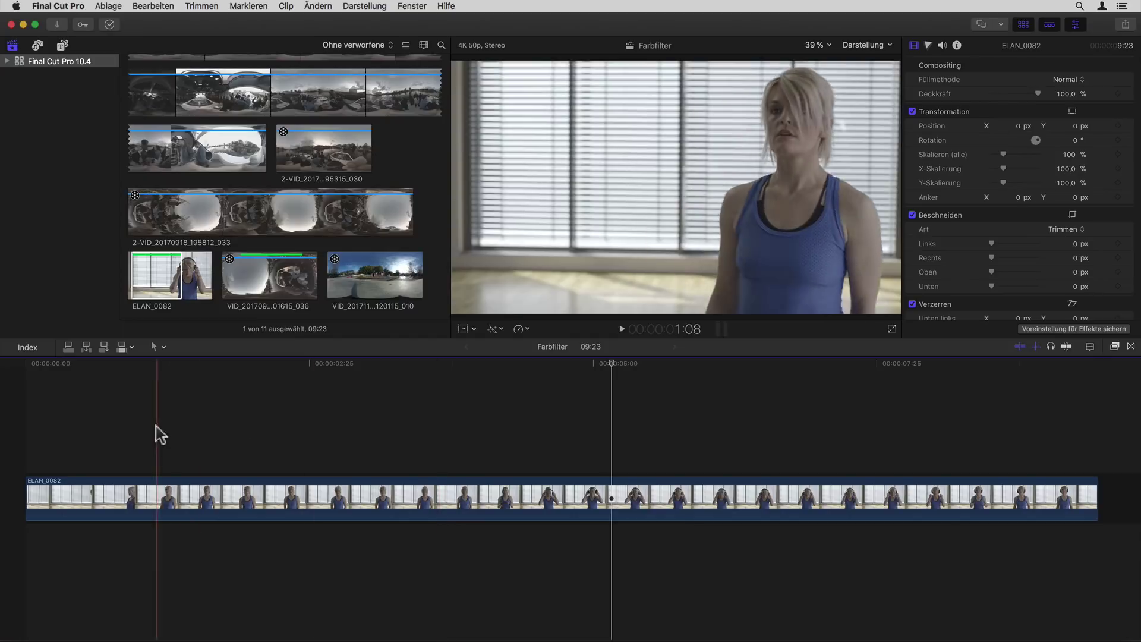
{"action": "key", "text": "space"}
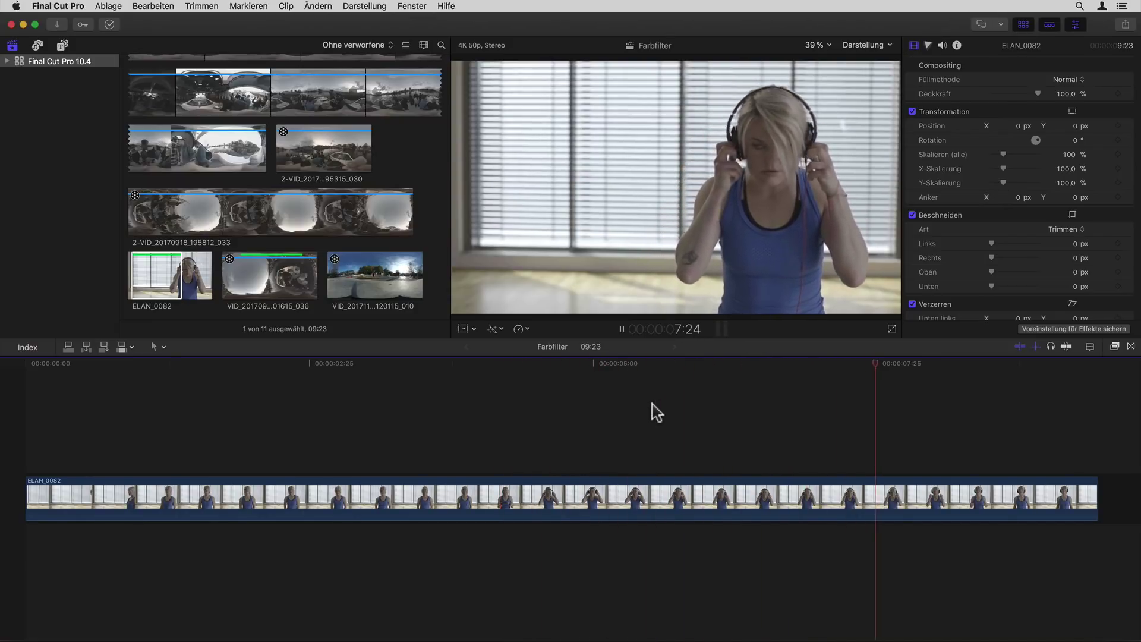
{"action": "key", "text": "space"}
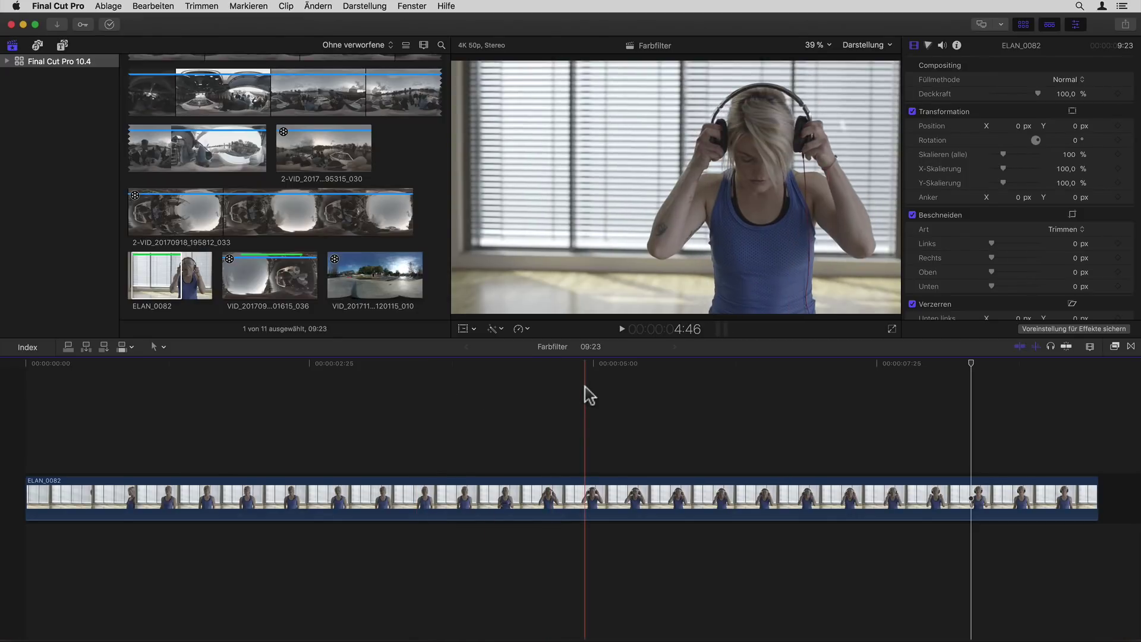
{"action": "left_click", "coordinate": [585, 386]}
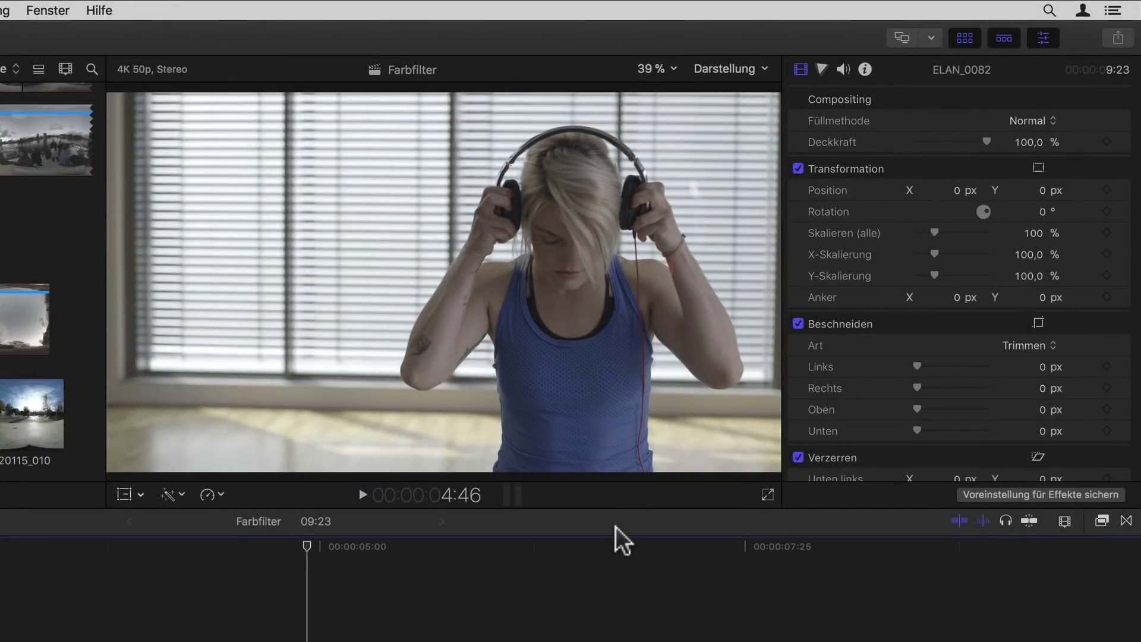
{"action": "key", "text": "super+6"}
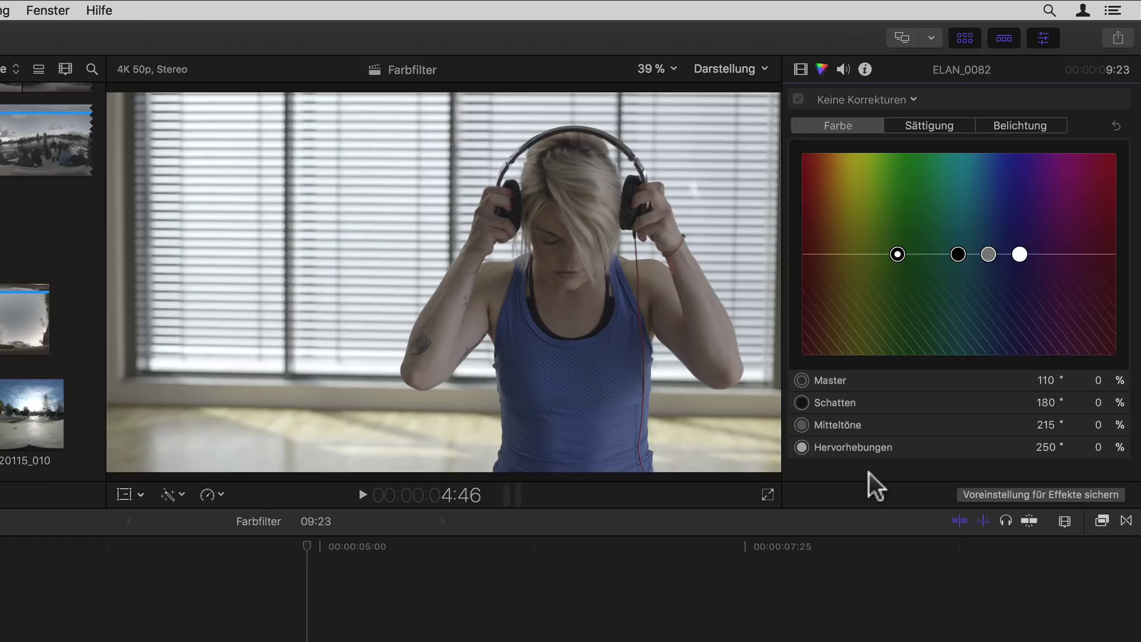
- Set the Color Board to master 16%, shadows −55% and highlights 41% for a purple tint
{"action": "mouse_move", "coordinate": [897, 255]}
{"action": "left_mouse_down"}
{"action": "mouse_move", "coordinate": [904, 238]}
{"action": "mouse_move", "coordinate": [955, 310]}
{"action": "left_mouse_up"}
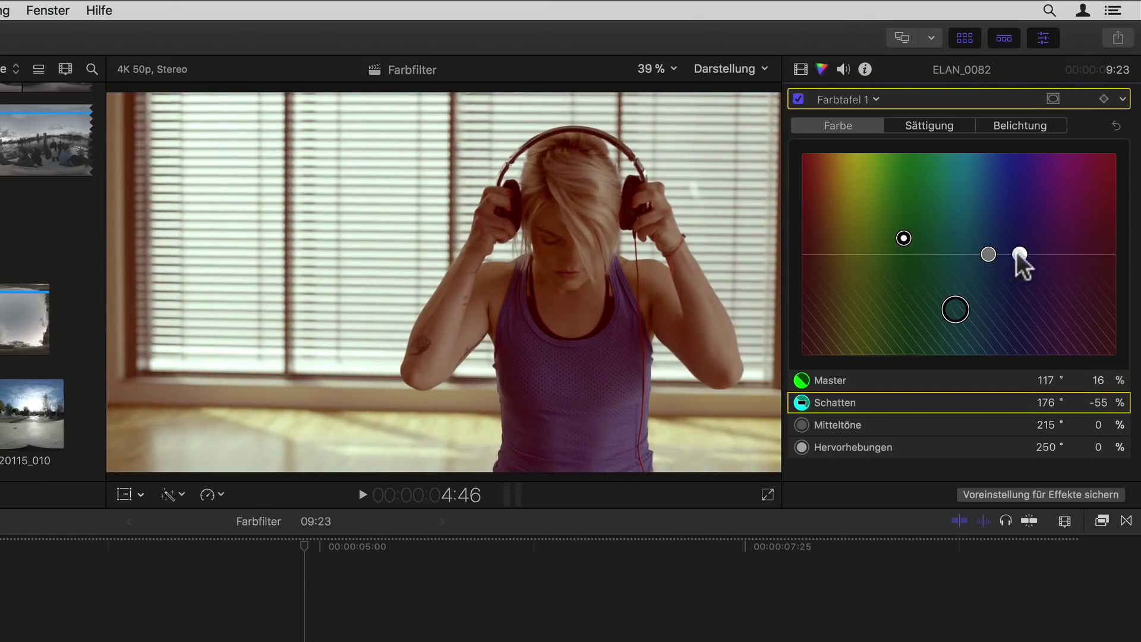
{"action": "left_click_drag", "start_coordinate": [1019, 255], "coordinate": [1020, 212]}
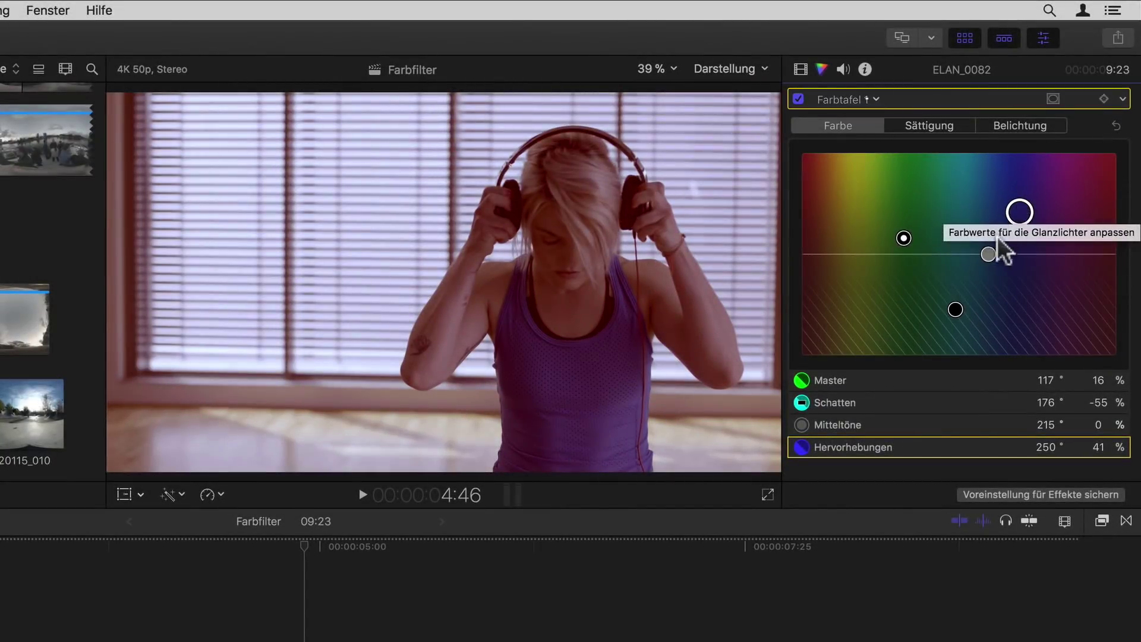
{"action": "left_click", "coordinate": [801, 70]}
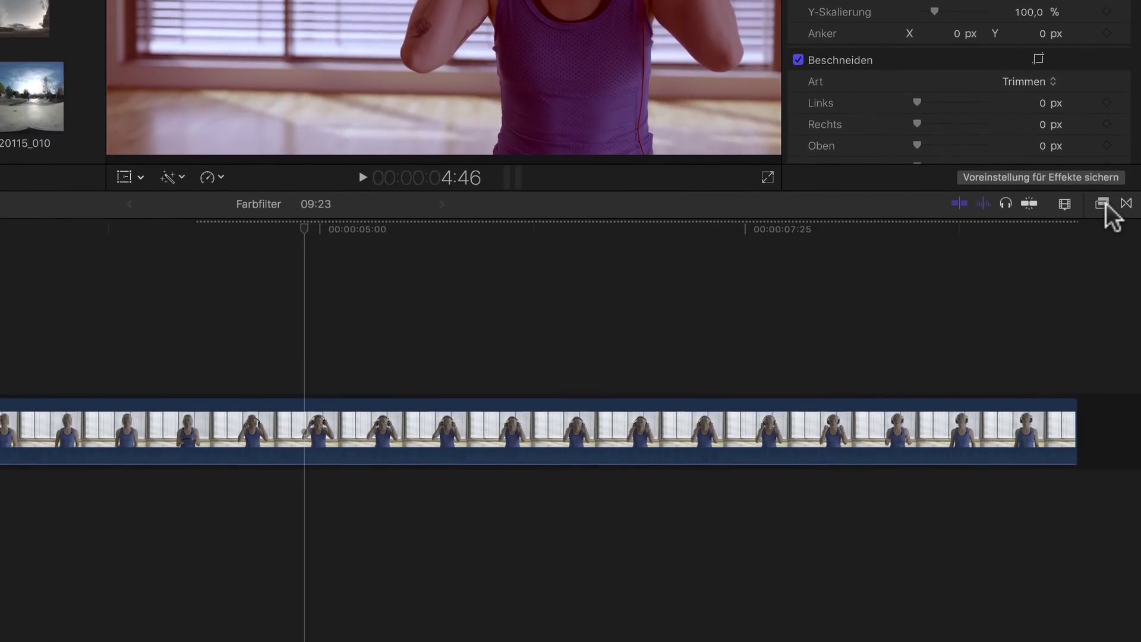
- Show the Effects browser filtered to the Farbe colour category
{"action": "left_click", "coordinate": [1102, 508]}
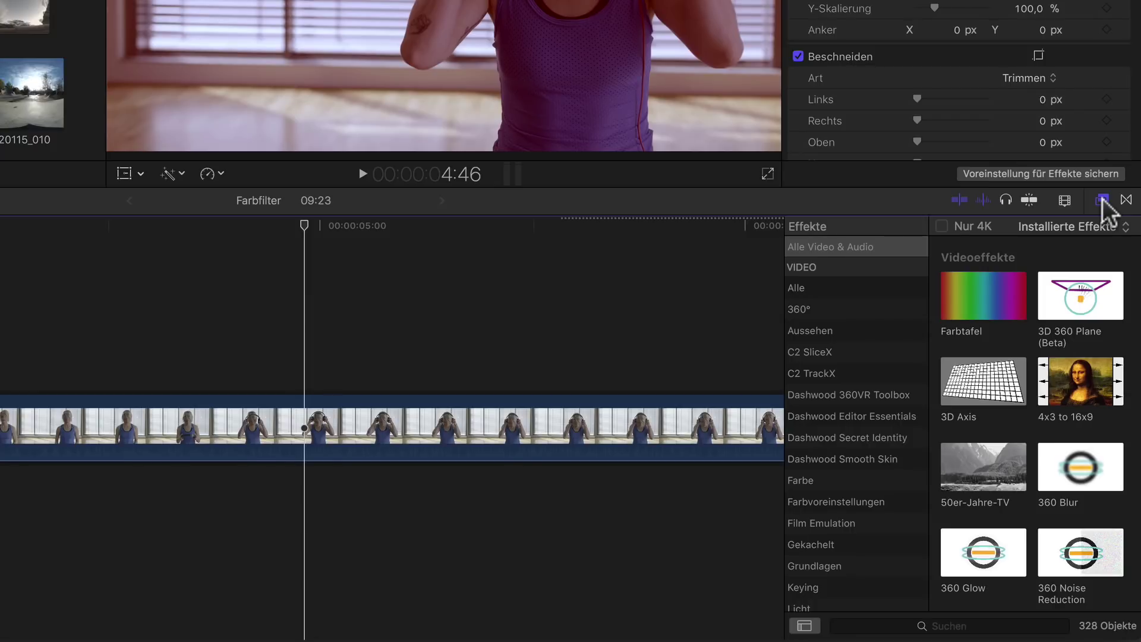
{"action": "scroll", "coordinate": [856, 410], "scroll_direction": "down", "scroll_amount": 3}
{"action": "left_click", "coordinate": [807, 380]}
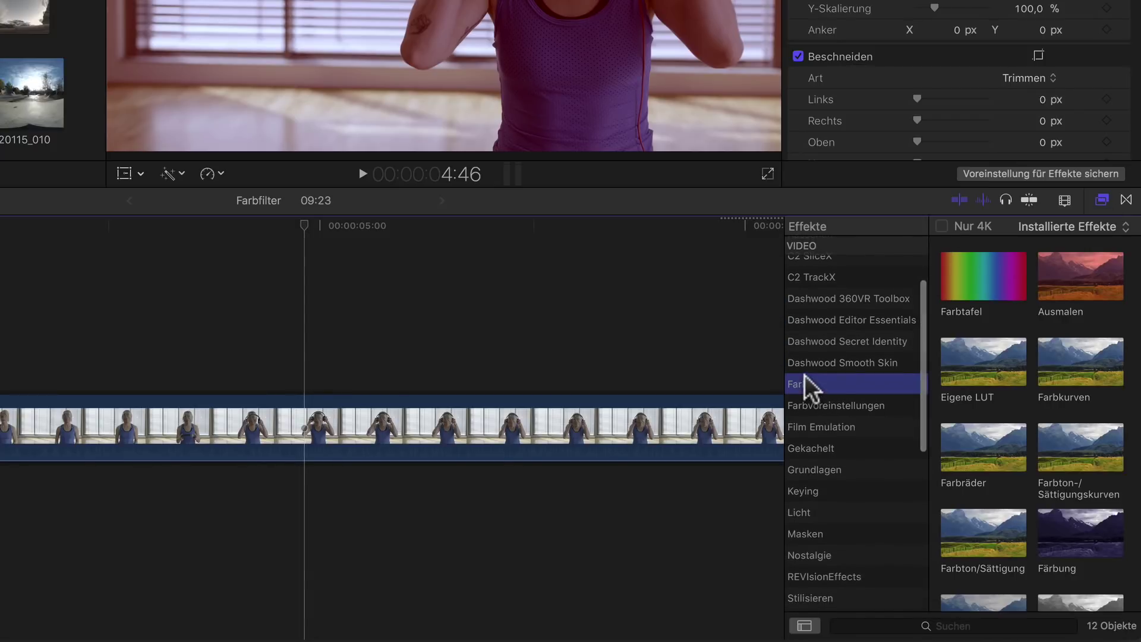
- Preview Farbtafel, Farbkurven, Farbton/Sättigung and Eigene LUT on the clip
{"action": "left_click", "coordinate": [984, 277]}
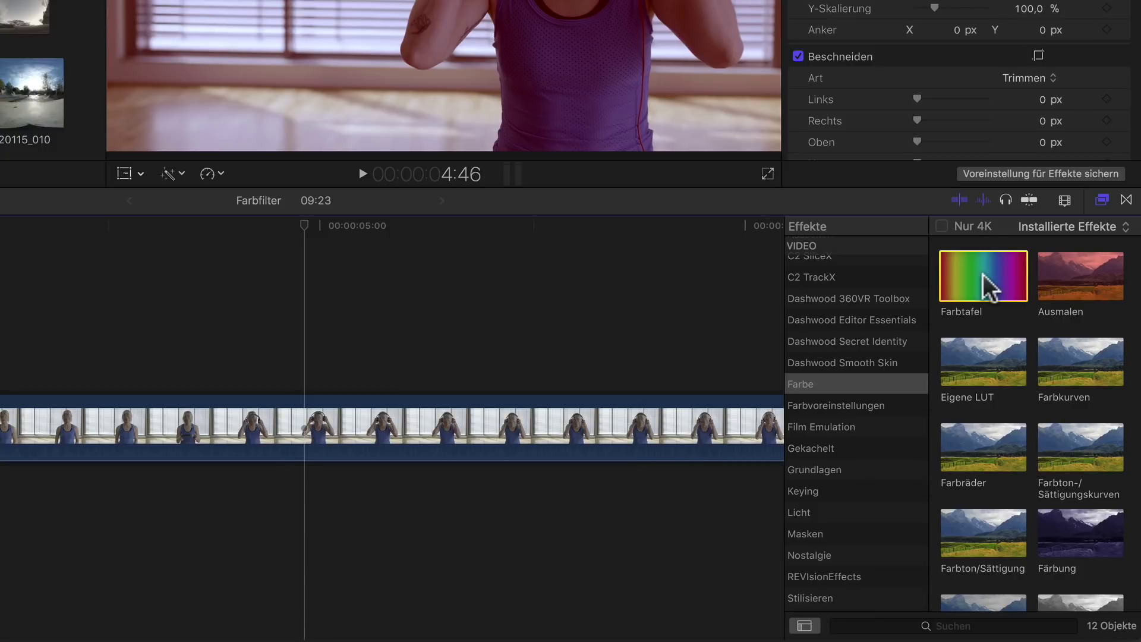
{"action": "scroll", "coordinate": [988, 290], "scroll_direction": "down", "scroll_amount": 1}
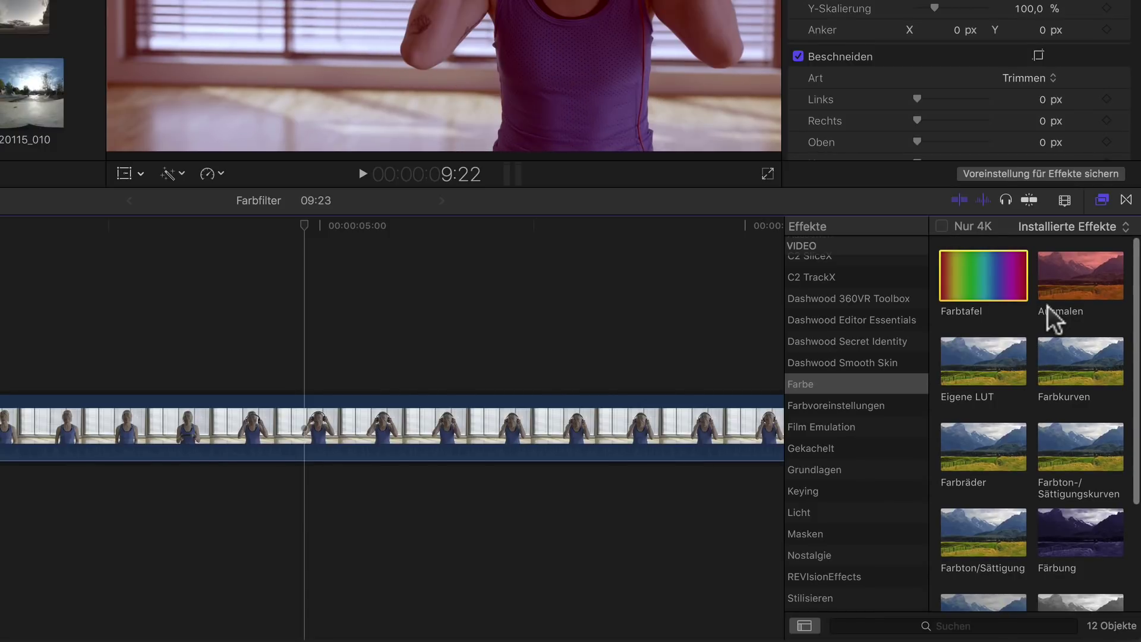
{"action": "left_click", "coordinate": [1077, 368]}
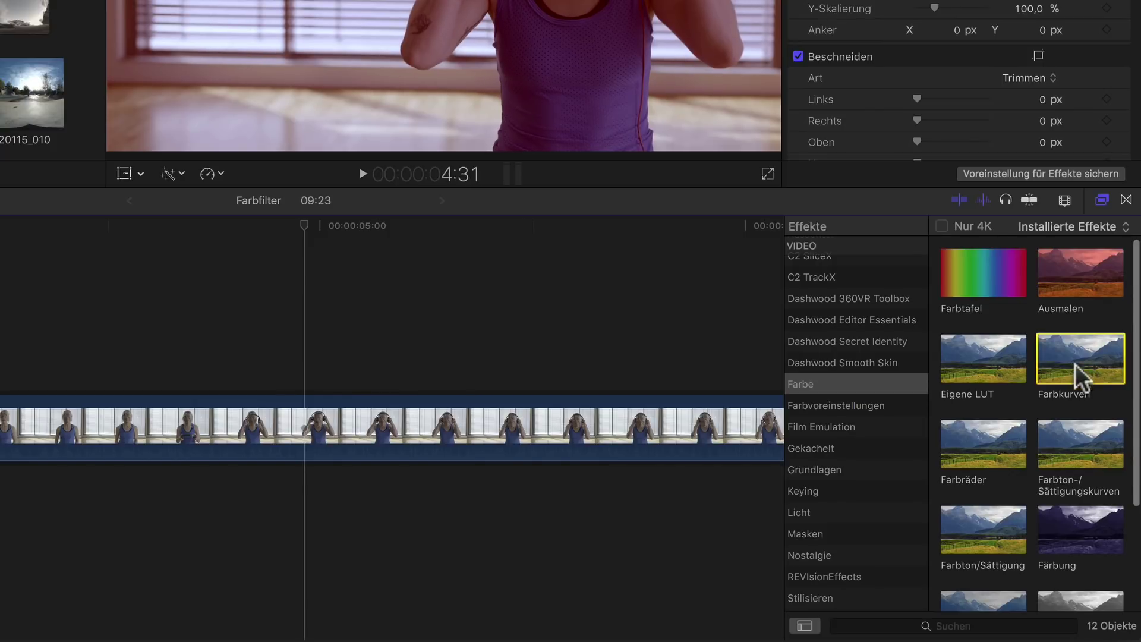
{"action": "left_click", "coordinate": [981, 532]}
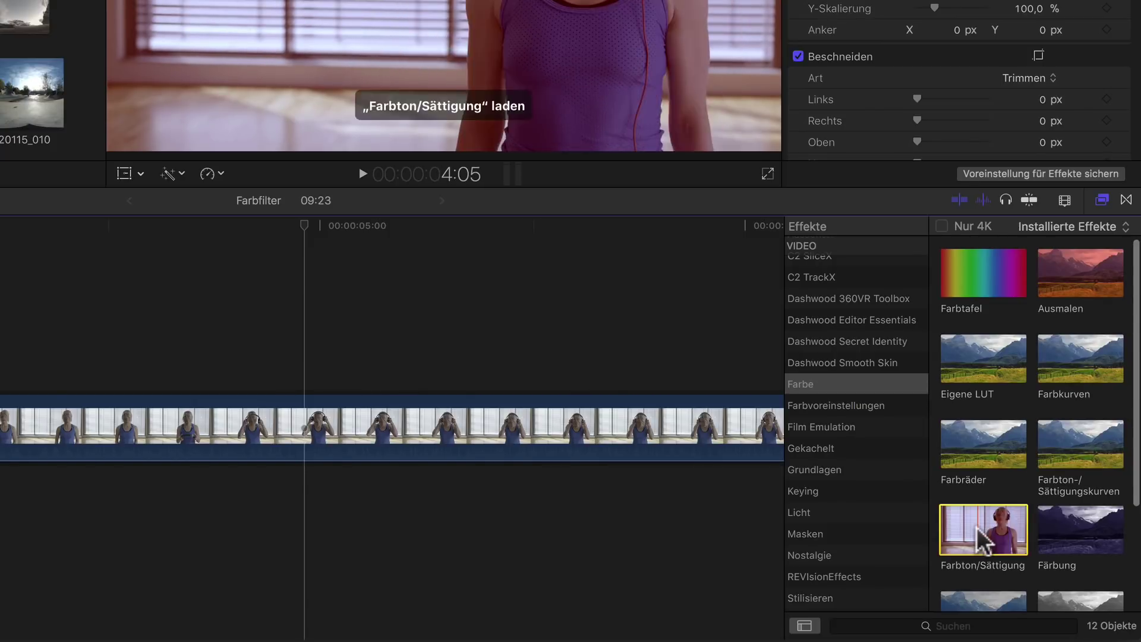
{"action": "left_click", "coordinate": [982, 373]}
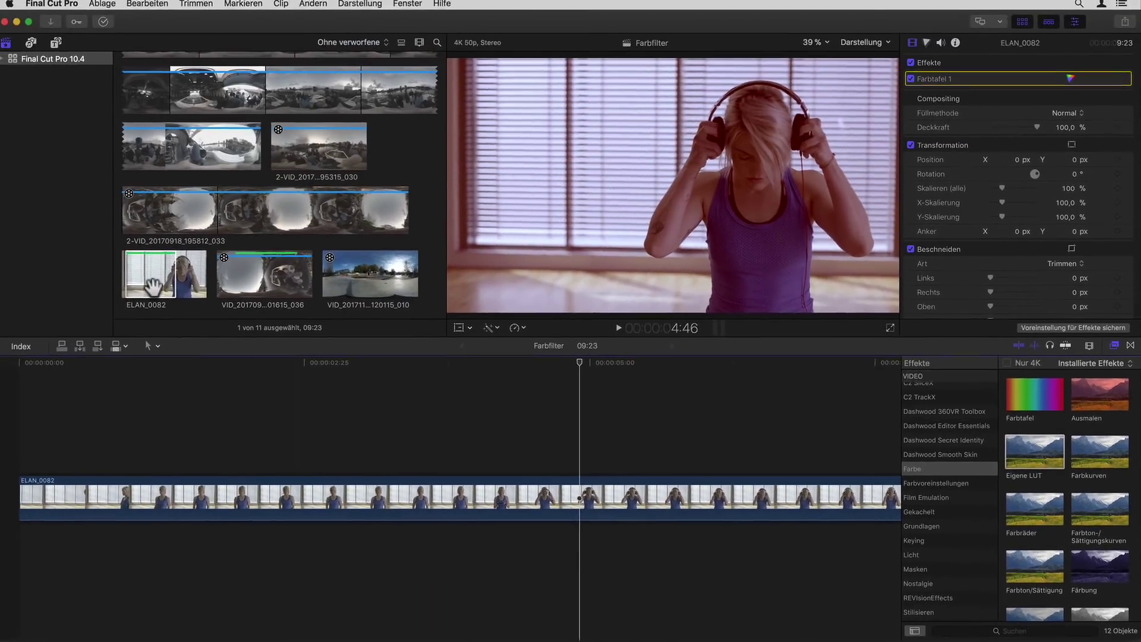
- Show ELAN_0082's Info inspector in the Einstellungen metadata view
{"action": "left_click", "coordinate": [153, 287]}
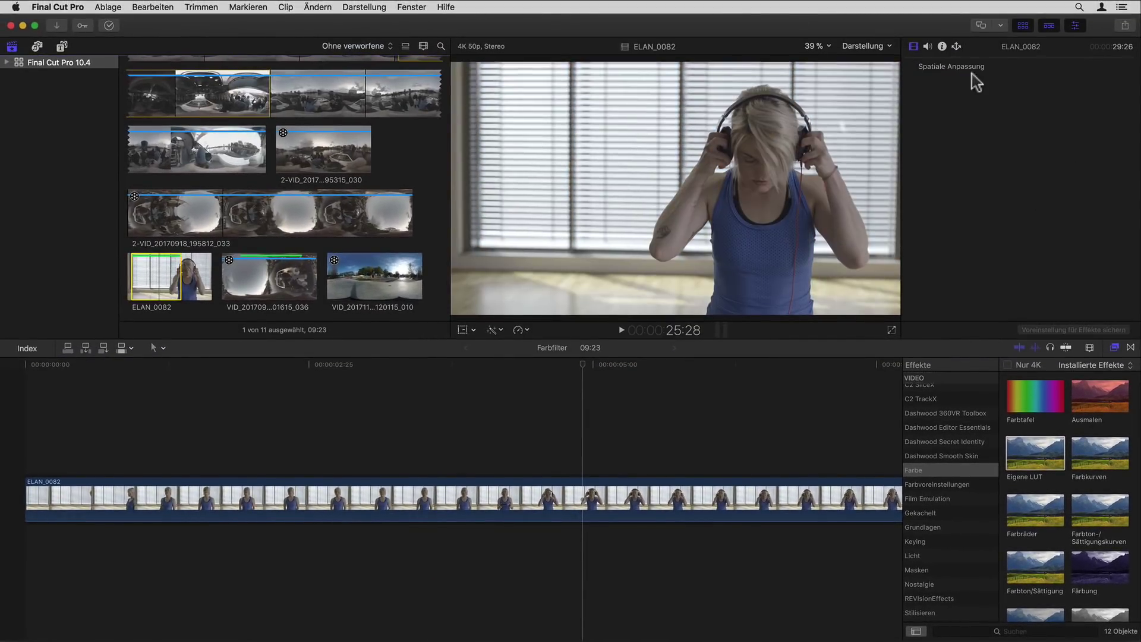
{"action": "left_click", "coordinate": [941, 43]}
{"action": "left_click", "coordinate": [975, 330]}
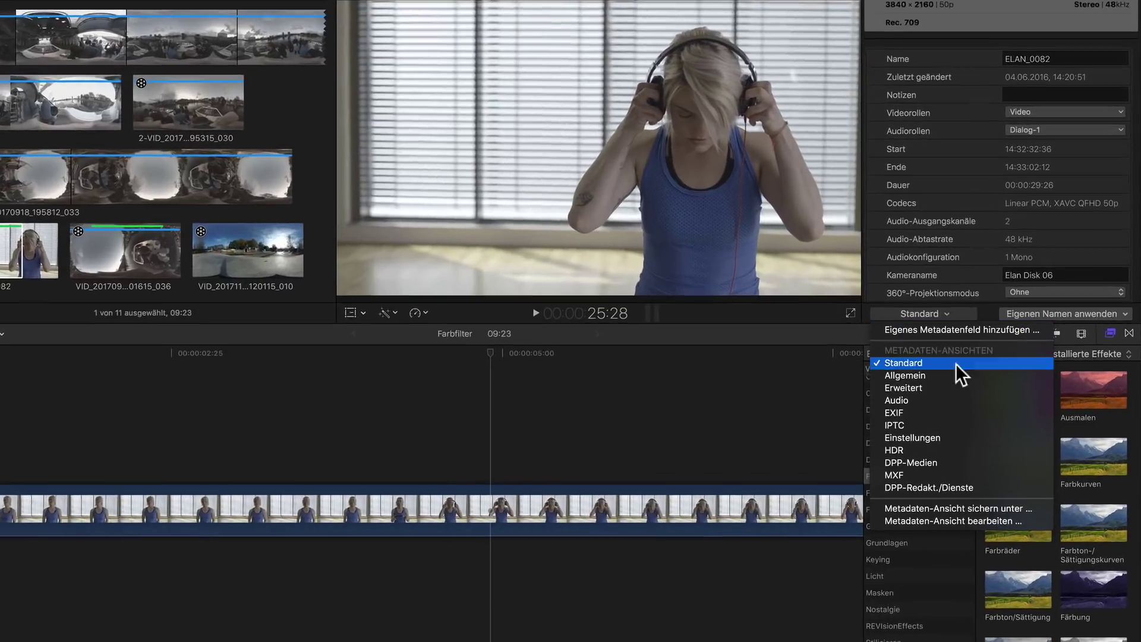
{"action": "left_click", "coordinate": [977, 431]}
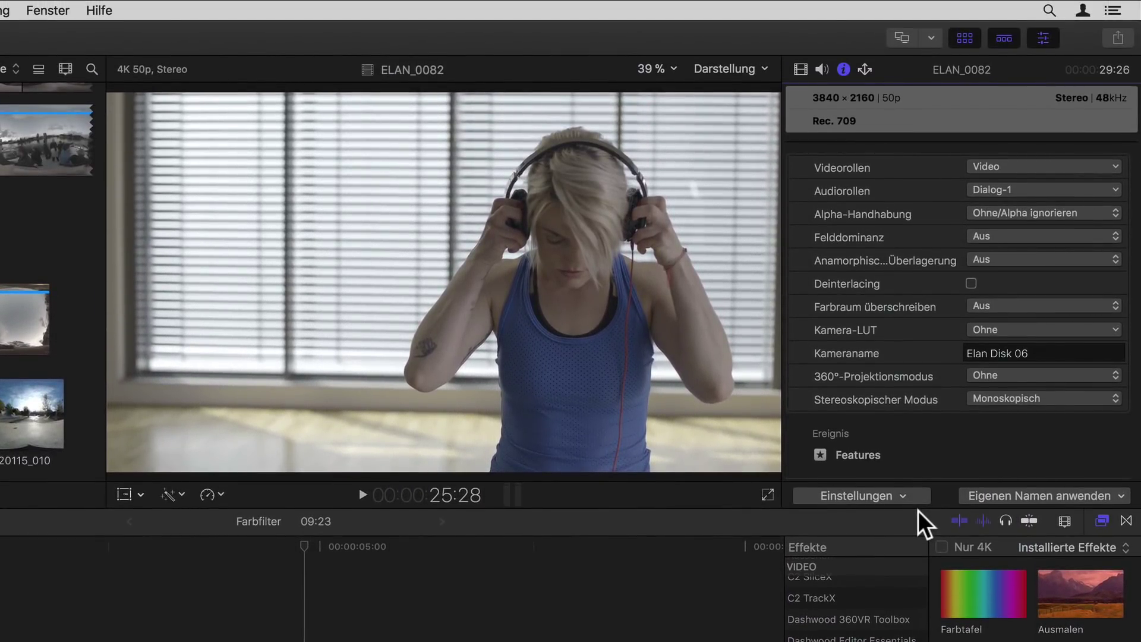
- Start a custom camera LUT import with Rec. 709 output, then cancel, leaving Kamera-LUT at Ohne
{"action": "left_click", "coordinate": [1116, 331]}
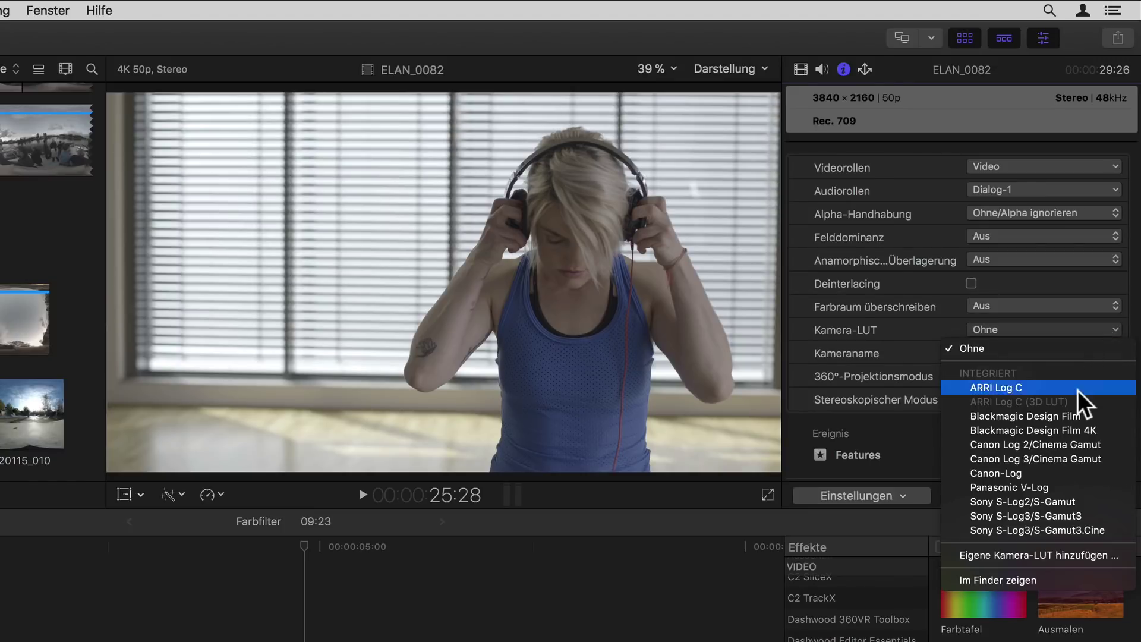
{"action": "left_click", "coordinate": [1030, 556]}
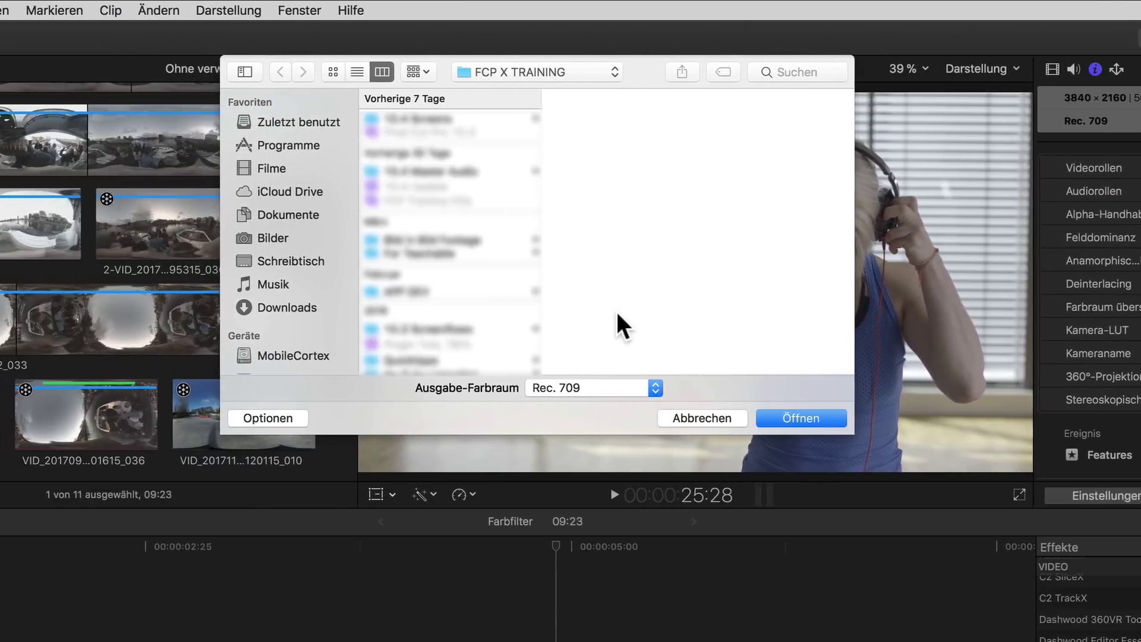
{"action": "key", "text": "super+shift+d"}
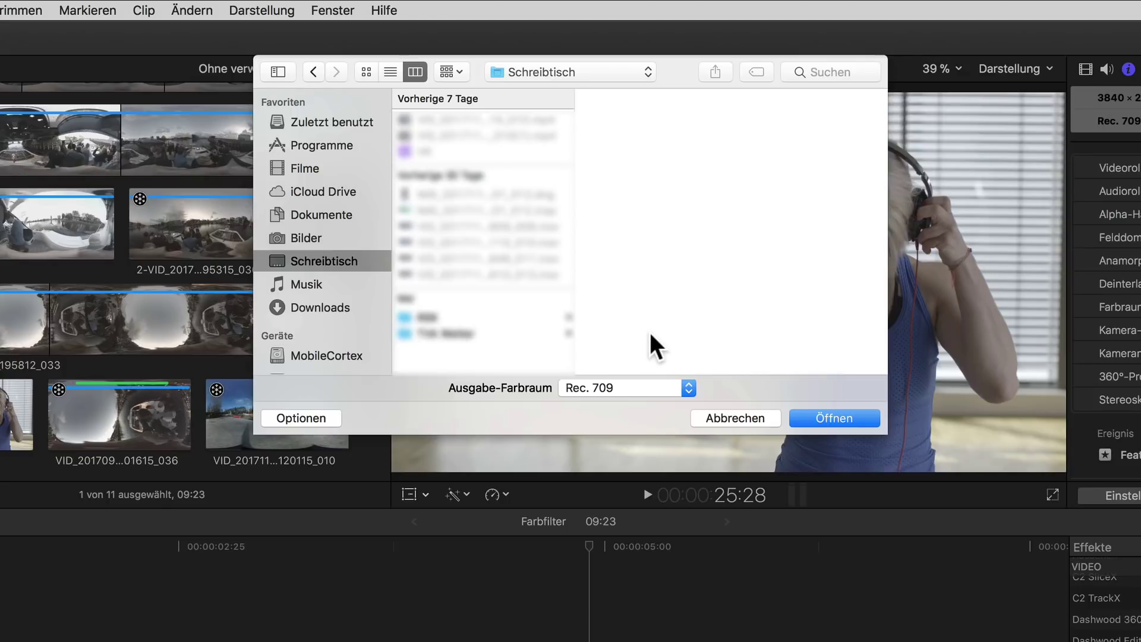
{"action": "left_click", "coordinate": [688, 388]}
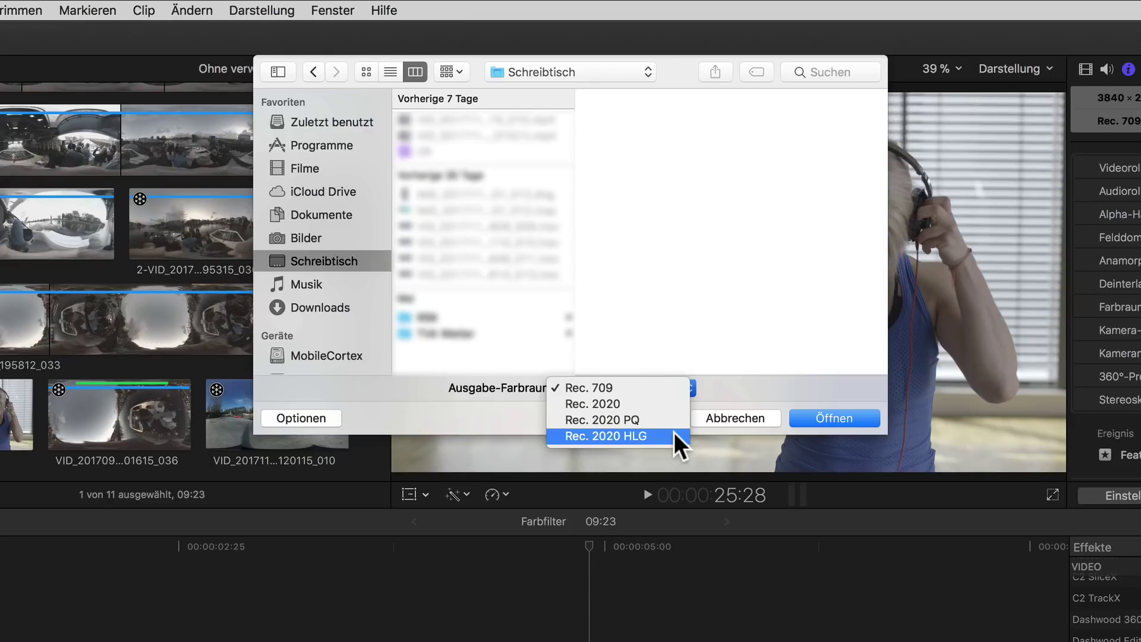
{"action": "left_click", "coordinate": [794, 397]}
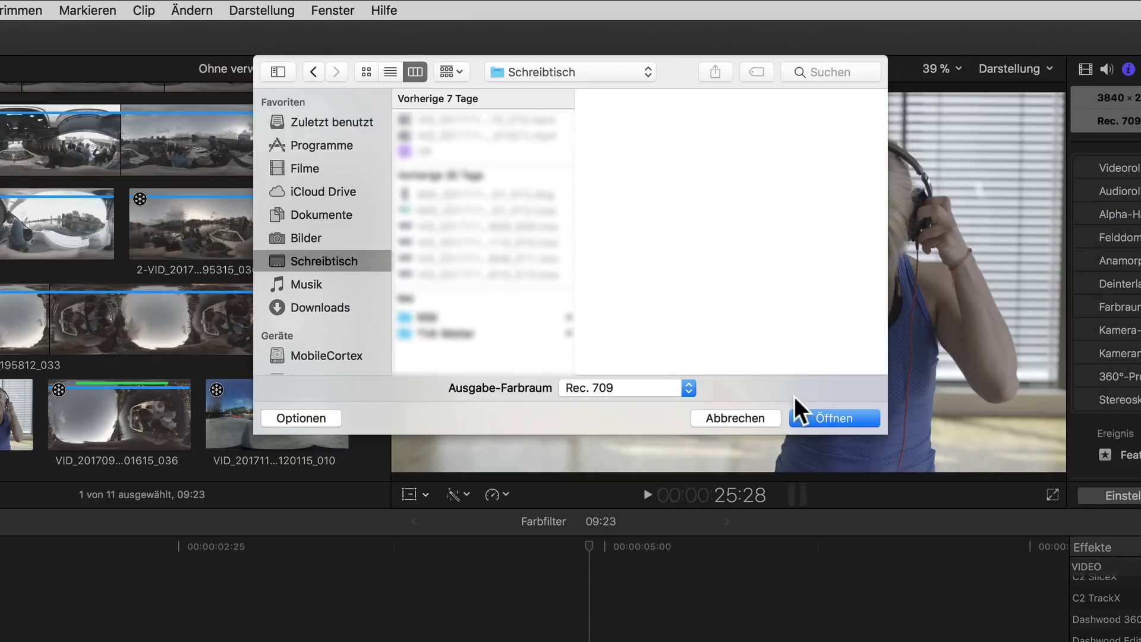
{"action": "left_click", "coordinate": [759, 416]}
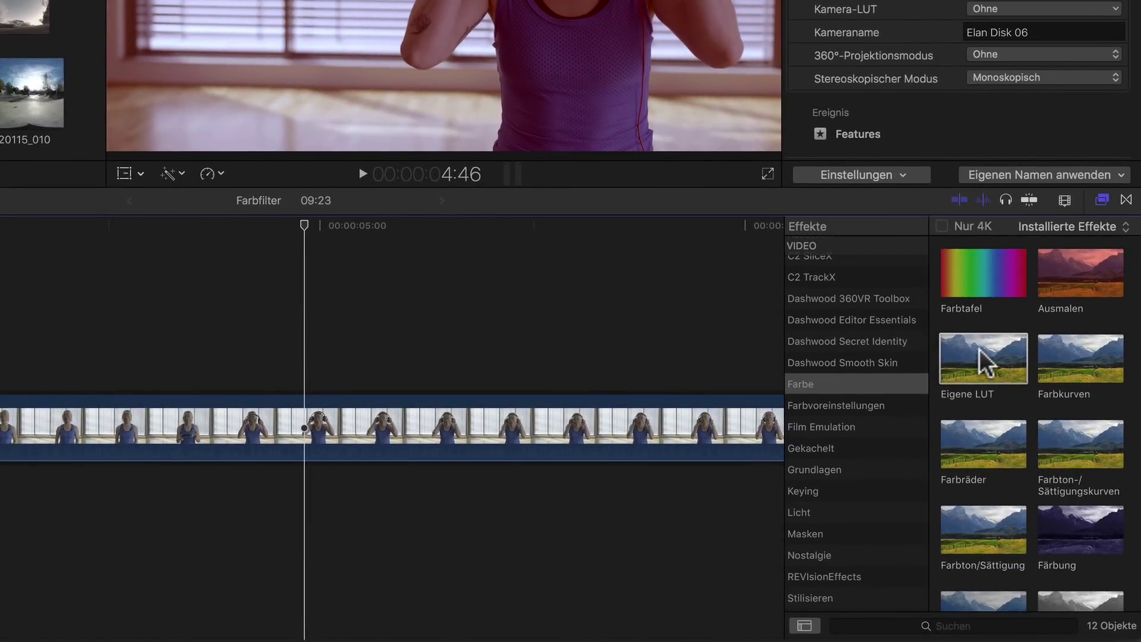
{"action": "left_click", "coordinate": [960, 364]}
{"action": "left_click_drag", "start_coordinate": [960, 364], "coordinate": [447, 416]}
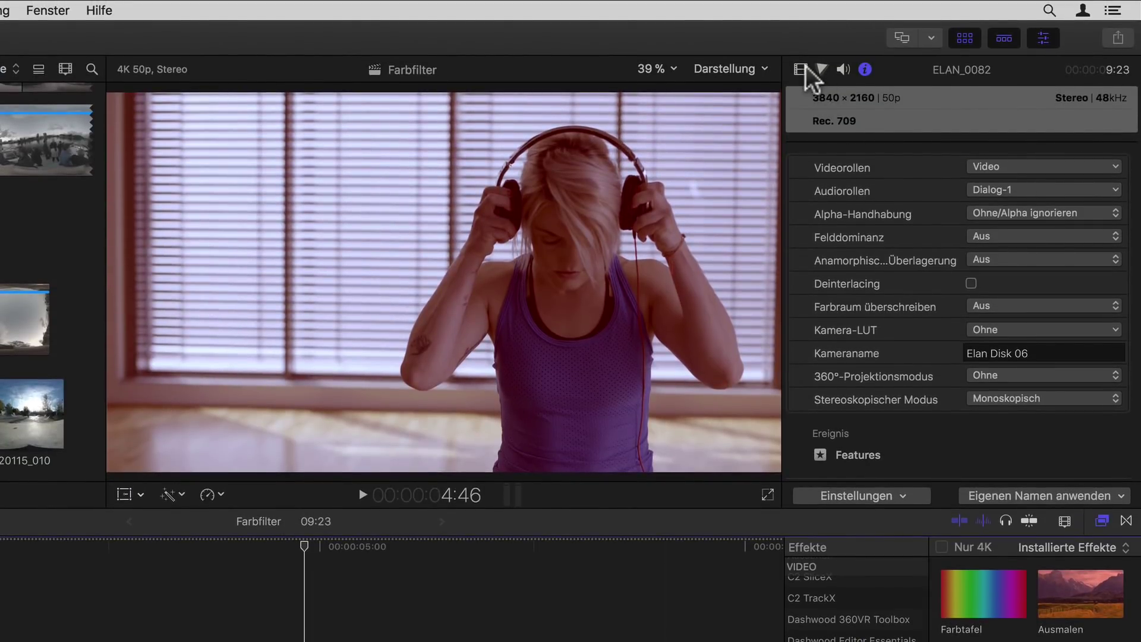
{"action": "left_click", "coordinate": [803, 68]}
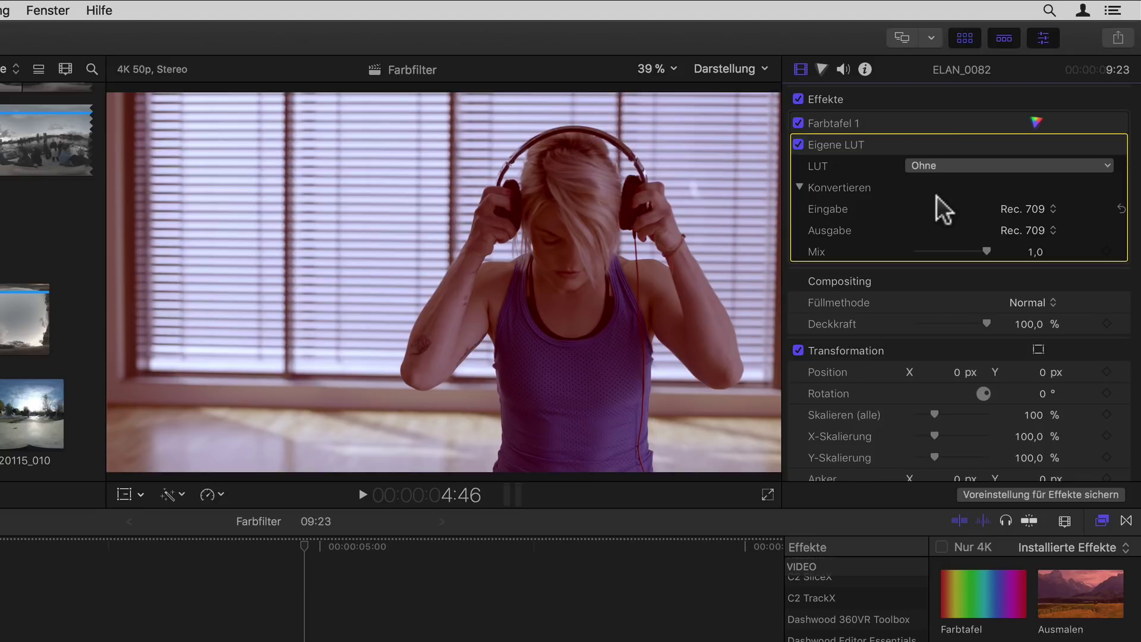
{"action": "left_click", "coordinate": [1026, 207]}
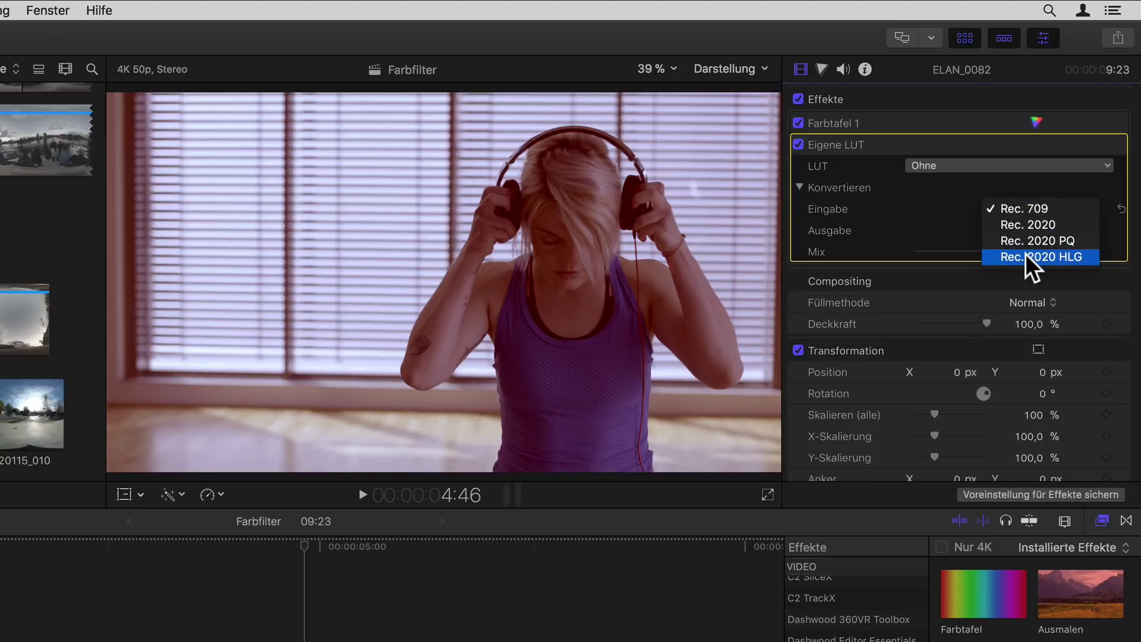
{"action": "left_click", "coordinate": [933, 230]}
{"action": "left_click", "coordinate": [1007, 230]}
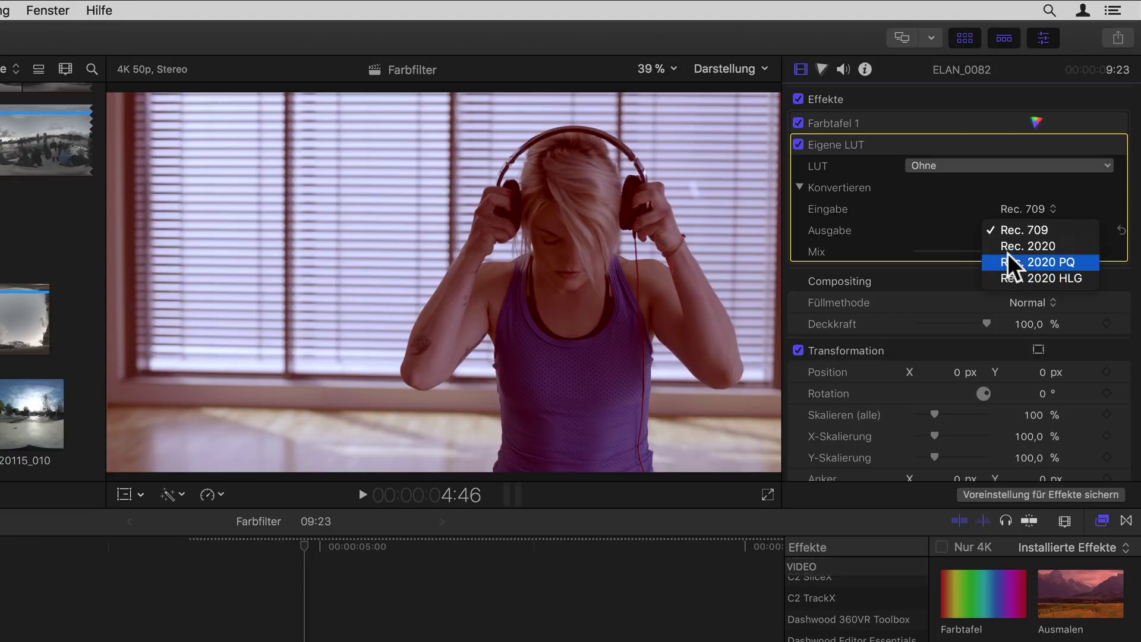
{"action": "left_click", "coordinate": [927, 230]}
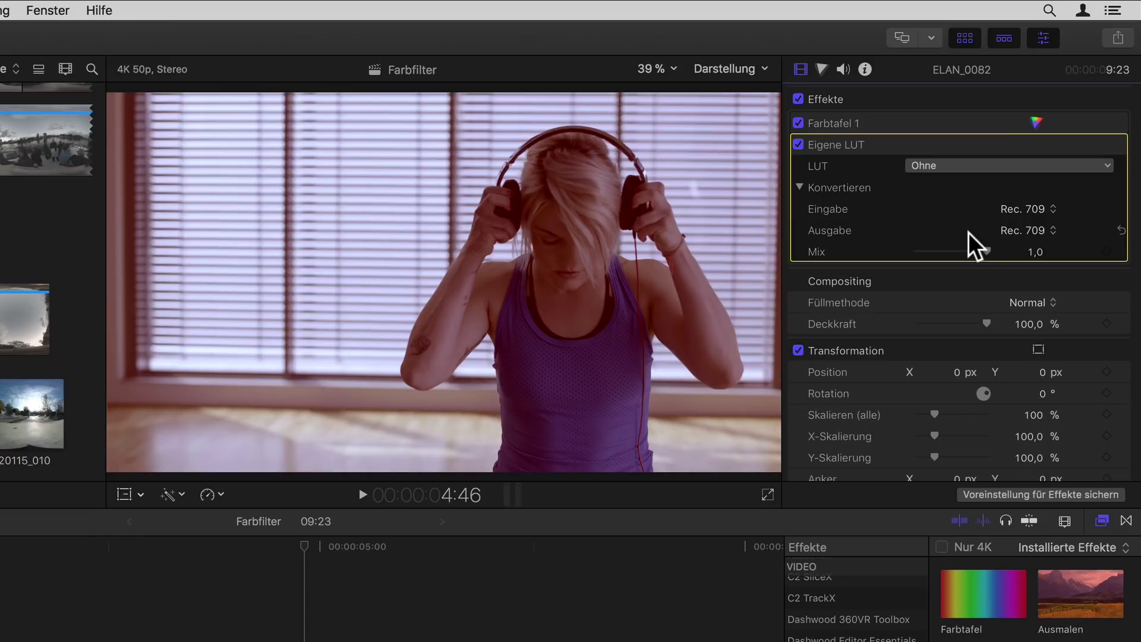
{"action": "mouse_move", "coordinate": [986, 250]}
{"action": "left_mouse_down"}
{"action": "mouse_move", "coordinate": [914, 250]}
{"action": "mouse_move", "coordinate": [997, 251]}
{"action": "left_mouse_up"}
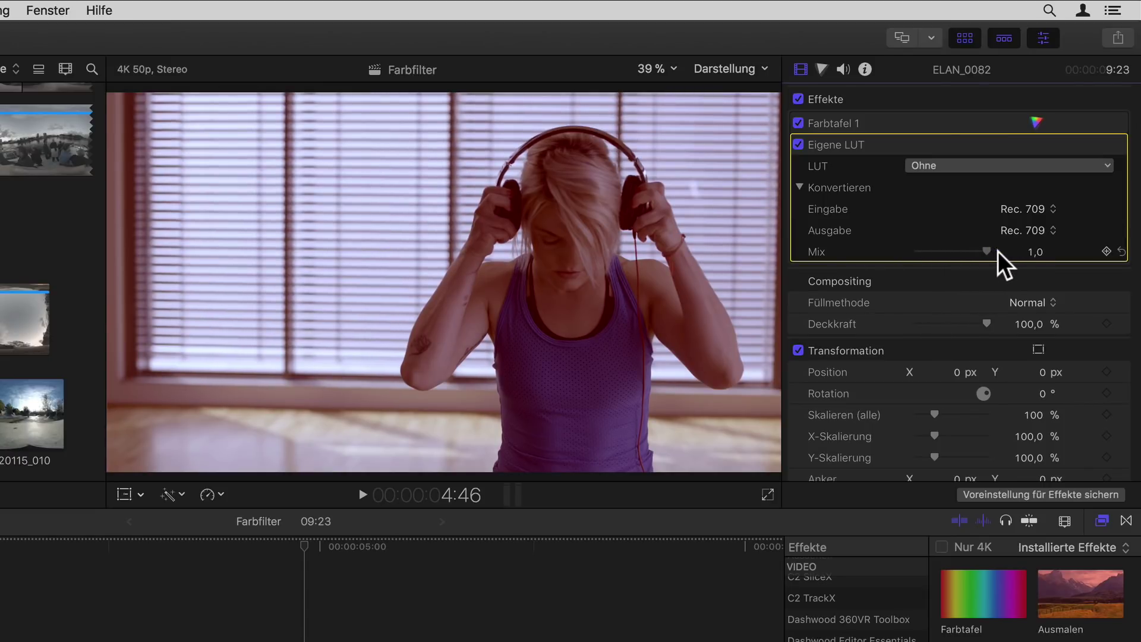
{"action": "left_click", "coordinate": [1039, 229]}
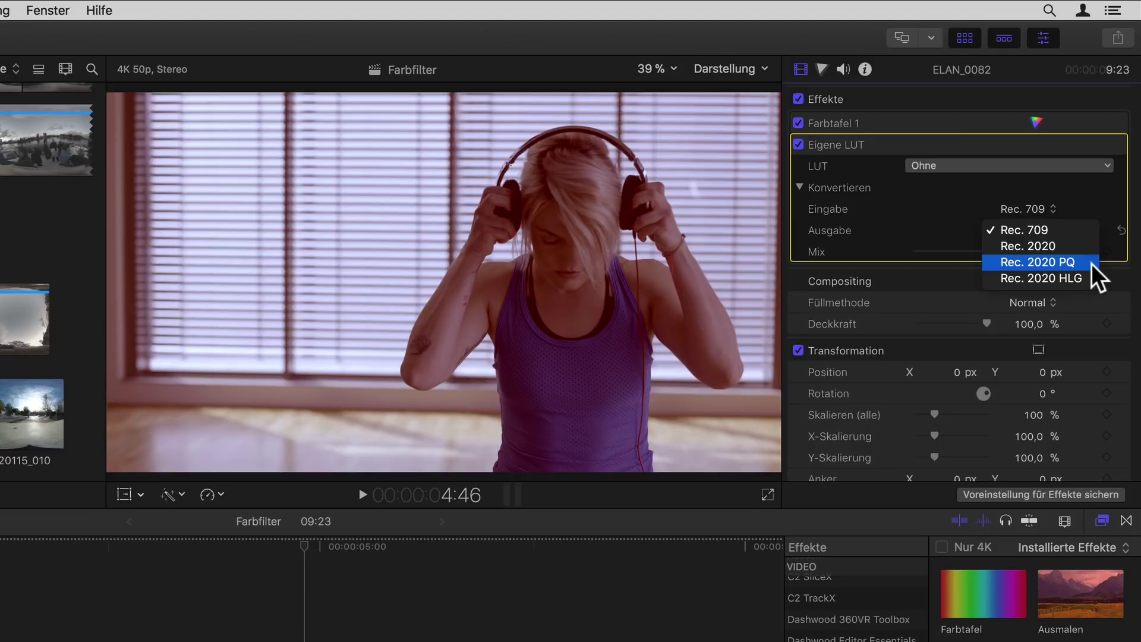
{"action": "left_click", "coordinate": [936, 219]}
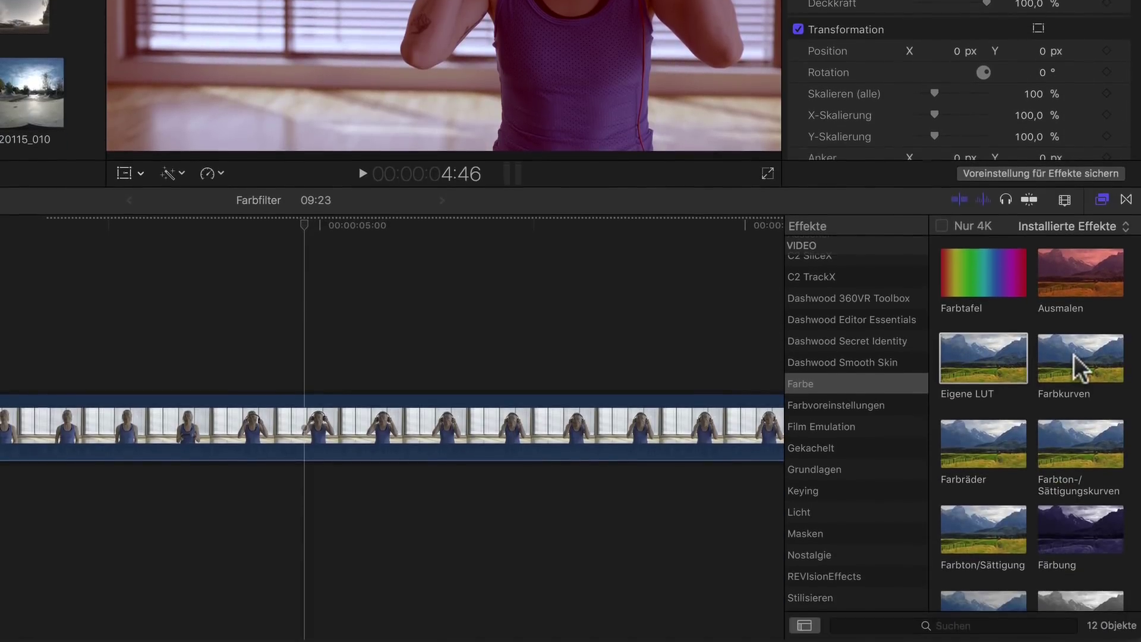
- Drag the Farbton-/Sättigungskurven effect onto the ELAN_0082 clip in the timeline
{"action": "left_click", "coordinate": [1073, 359]}
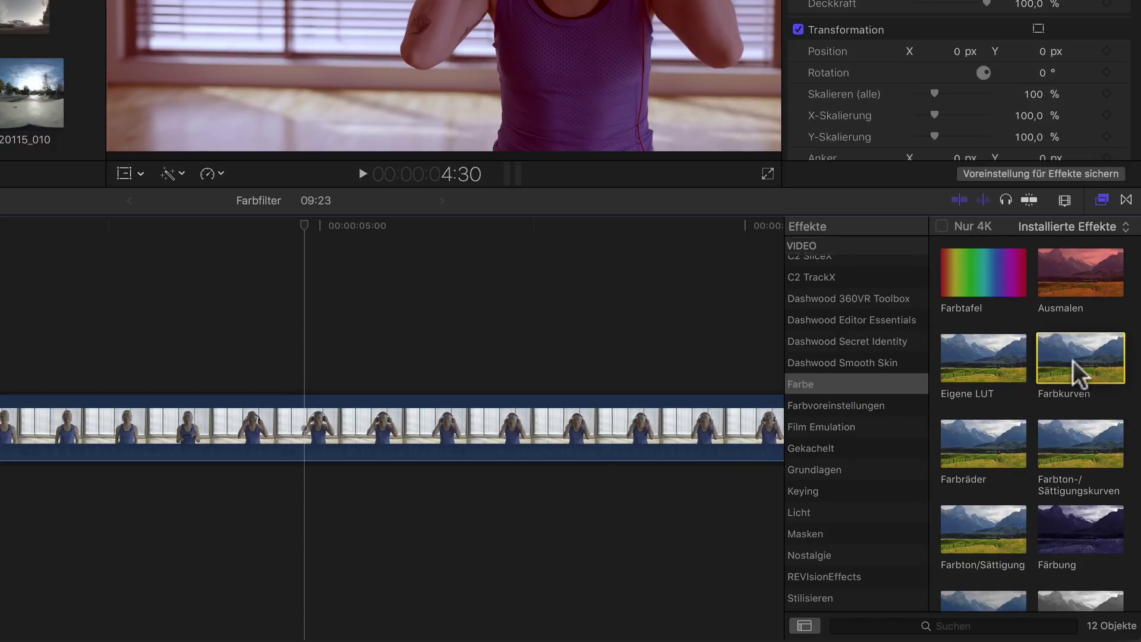
{"action": "left_click", "coordinate": [969, 457]}
{"action": "left_click", "coordinate": [1079, 446]}
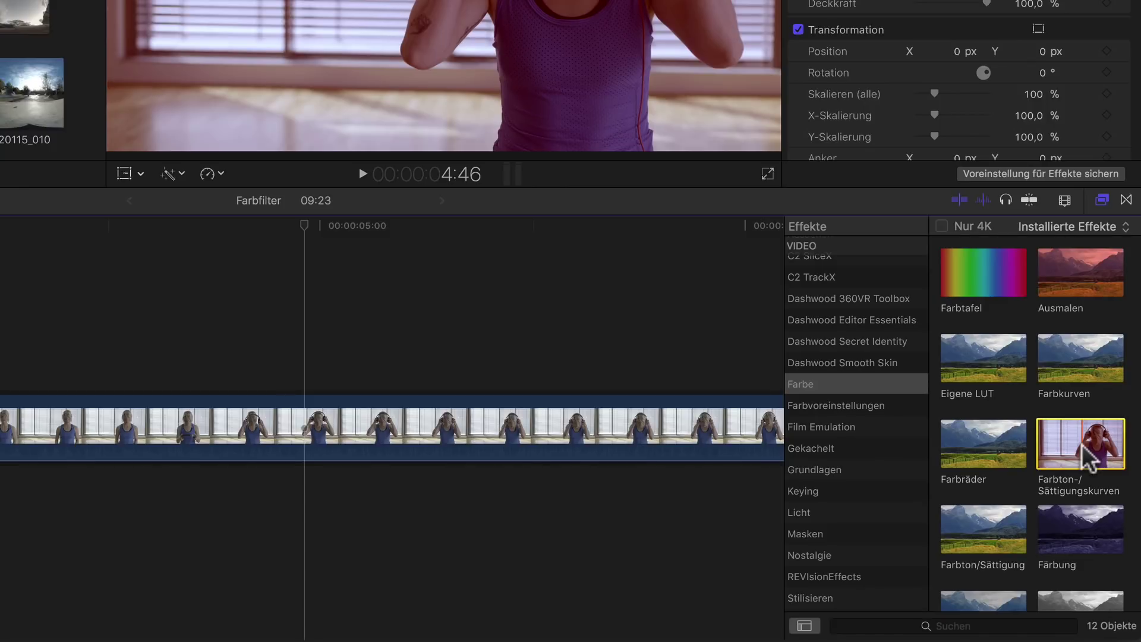
{"action": "left_click_drag", "start_coordinate": [1081, 445], "coordinate": [697, 381]}
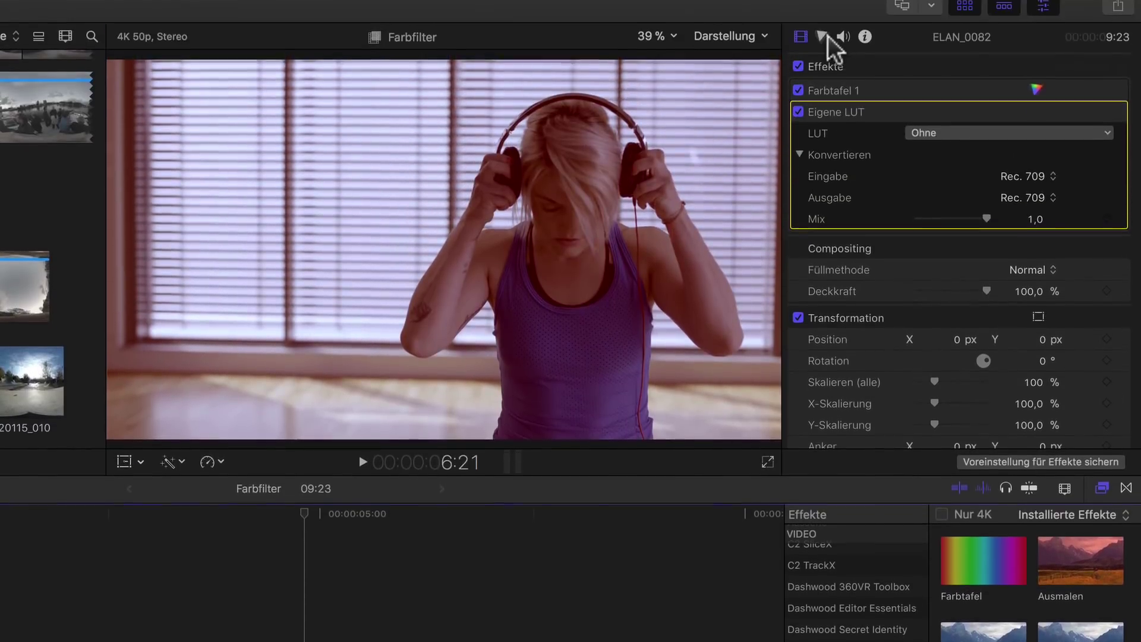
- Reset the Farbtafel 1 color board to neutral and open the corrections dropdown
{"action": "left_click", "coordinate": [823, 37]}
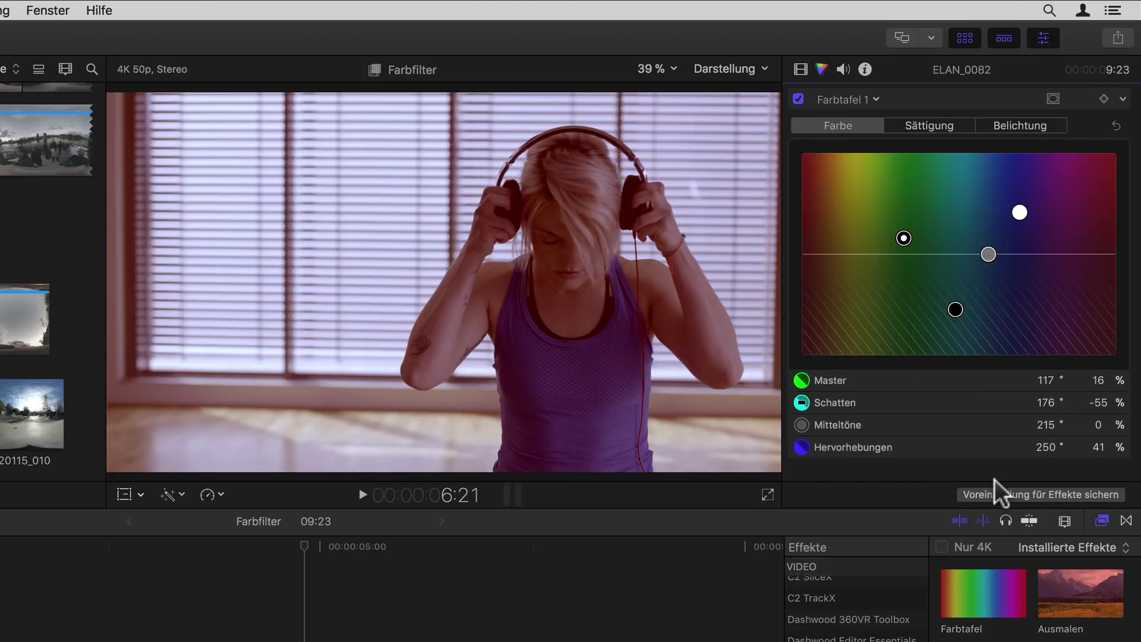
{"action": "left_click", "coordinate": [1116, 124]}
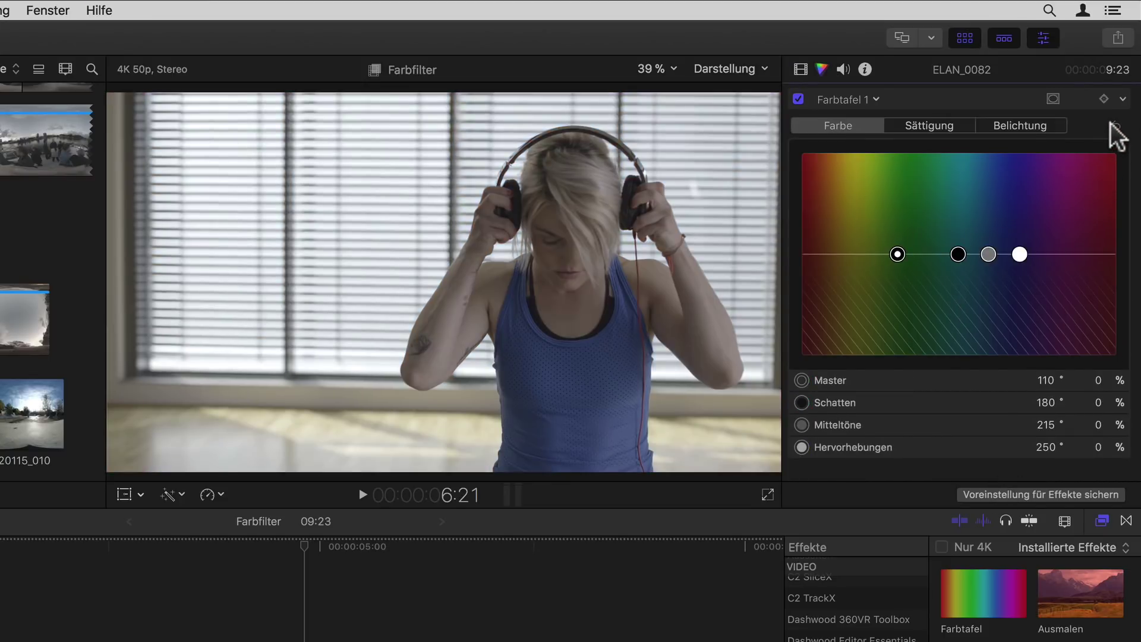
{"action": "left_click", "coordinate": [872, 98]}
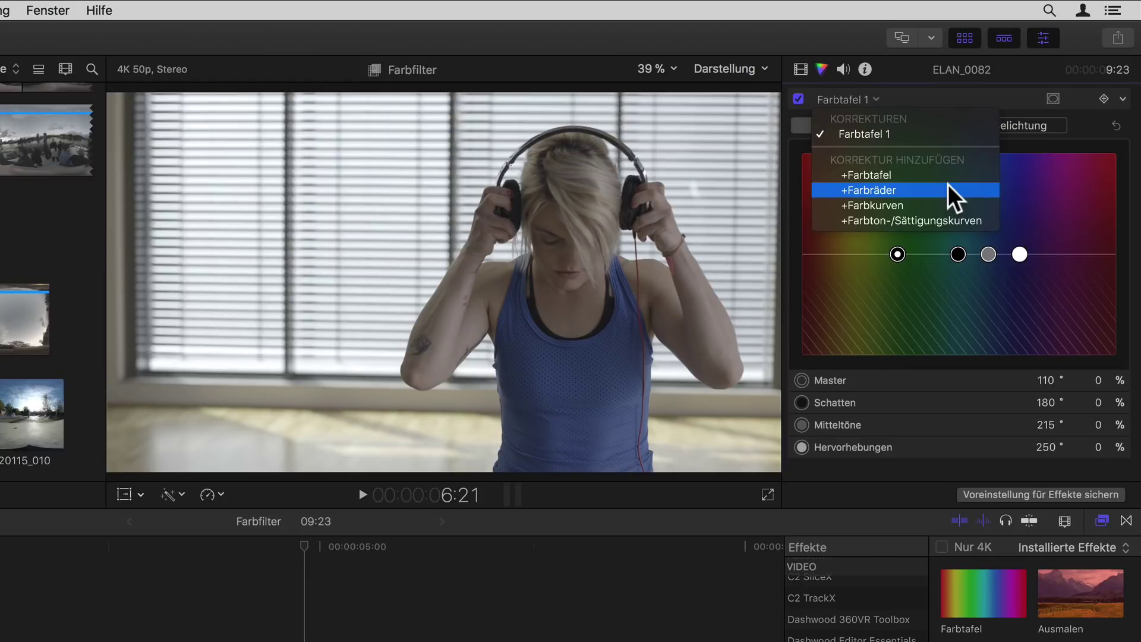
- Add a Farbräder 1 correction and review its master, shadow, midtone and highlight wheels
{"action": "left_click", "coordinate": [947, 189]}
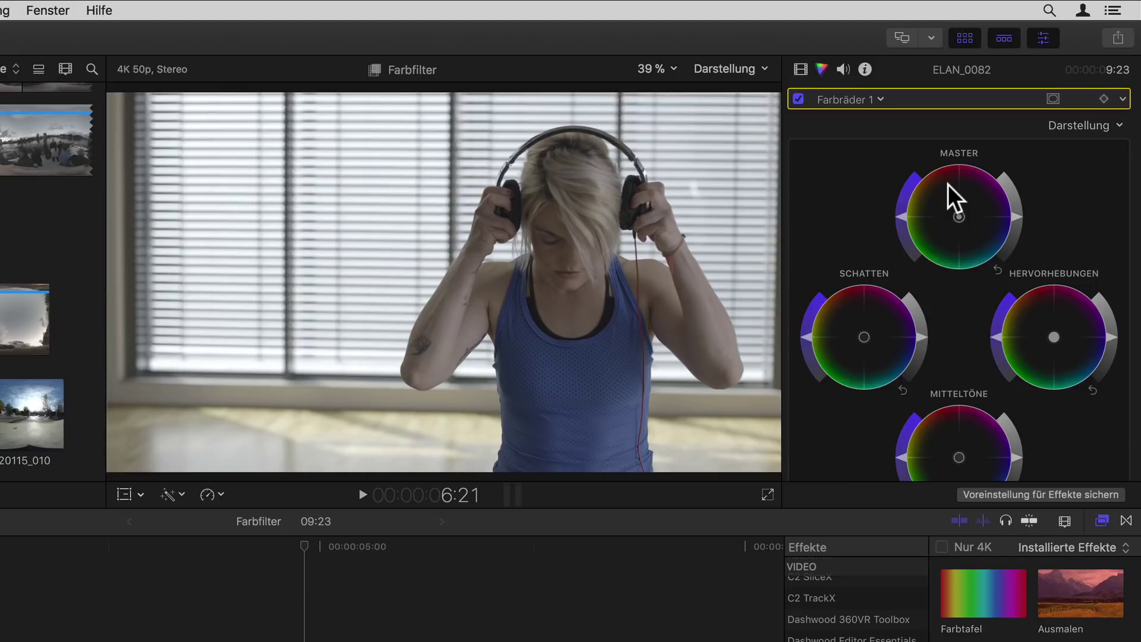
{"action": "scroll", "coordinate": [947, 185], "scroll_direction": "down", "scroll_amount": 3}
{"action": "scroll", "coordinate": [951, 326], "scroll_direction": "down", "scroll_amount": 2}
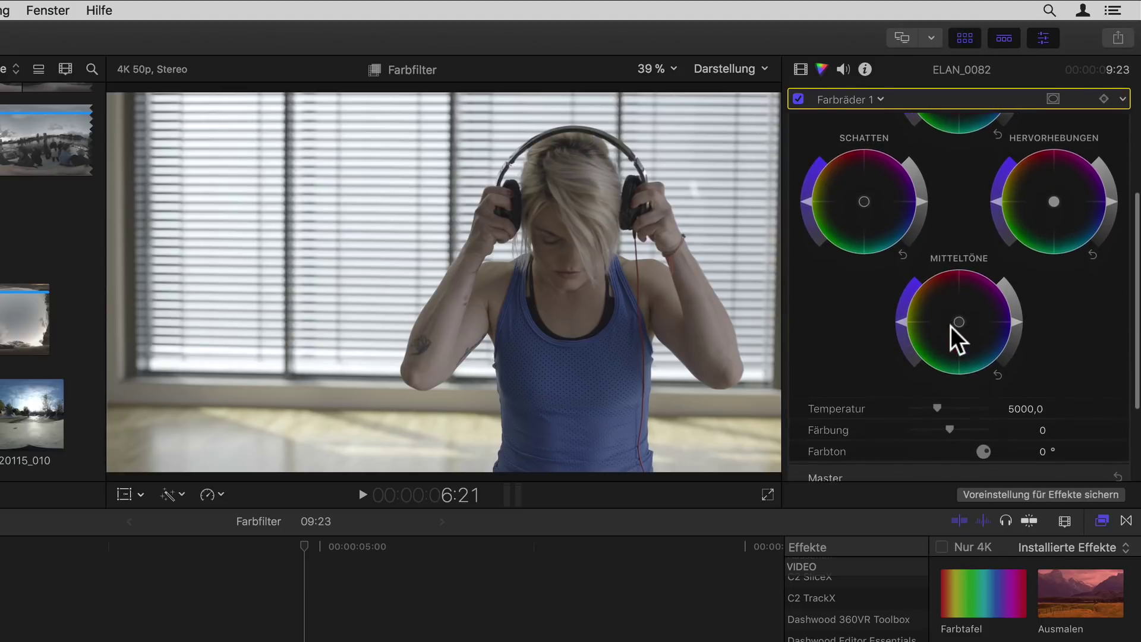
{"action": "scroll", "coordinate": [950, 326], "scroll_direction": "down", "scroll_amount": 3}
{"action": "scroll", "coordinate": [950, 326], "scroll_direction": "up", "scroll_amount": 6}
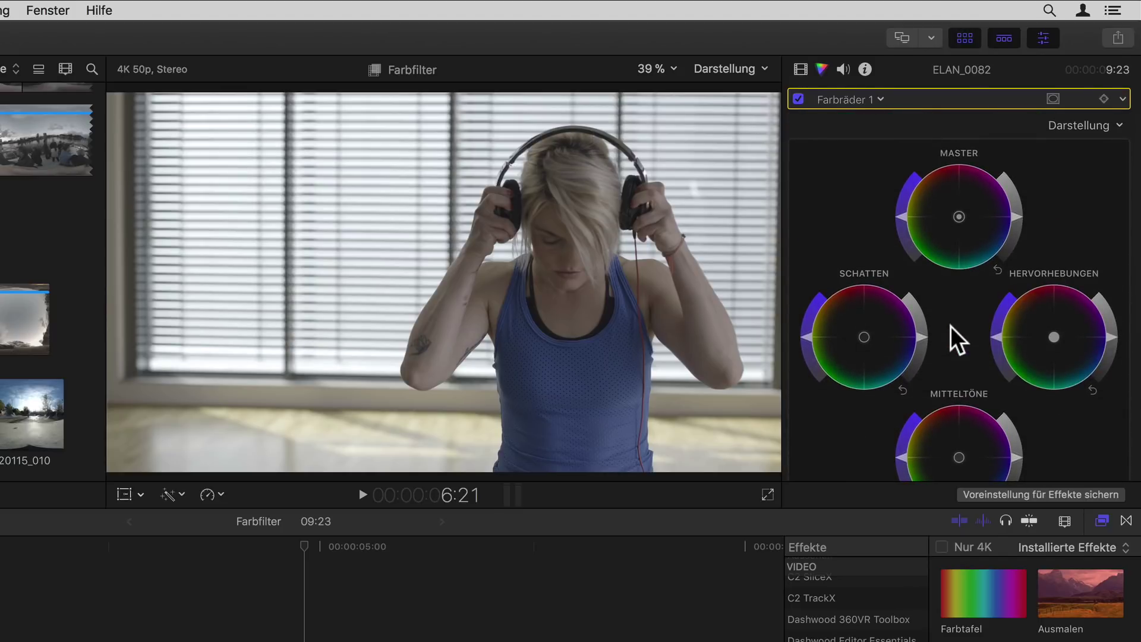
{"action": "scroll", "coordinate": [951, 325], "scroll_direction": "down", "scroll_amount": 2}
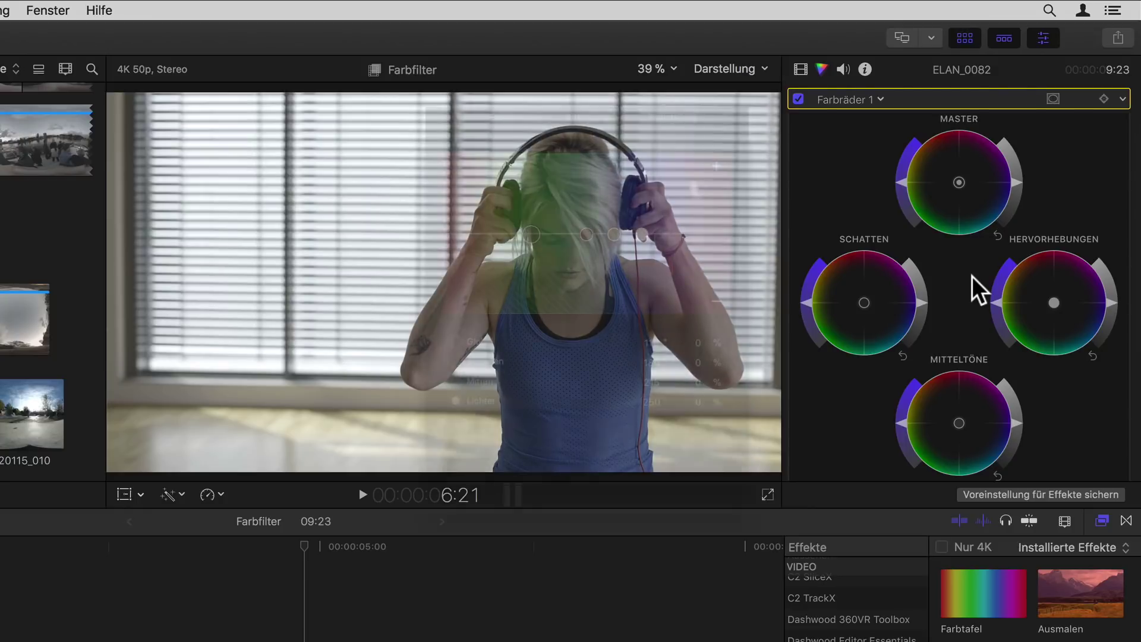
- Try colour shifts on the shadows and highlights wheels, then undo or reset them
{"action": "left_click_drag", "start_coordinate": [861, 302], "coordinate": [833, 273]}
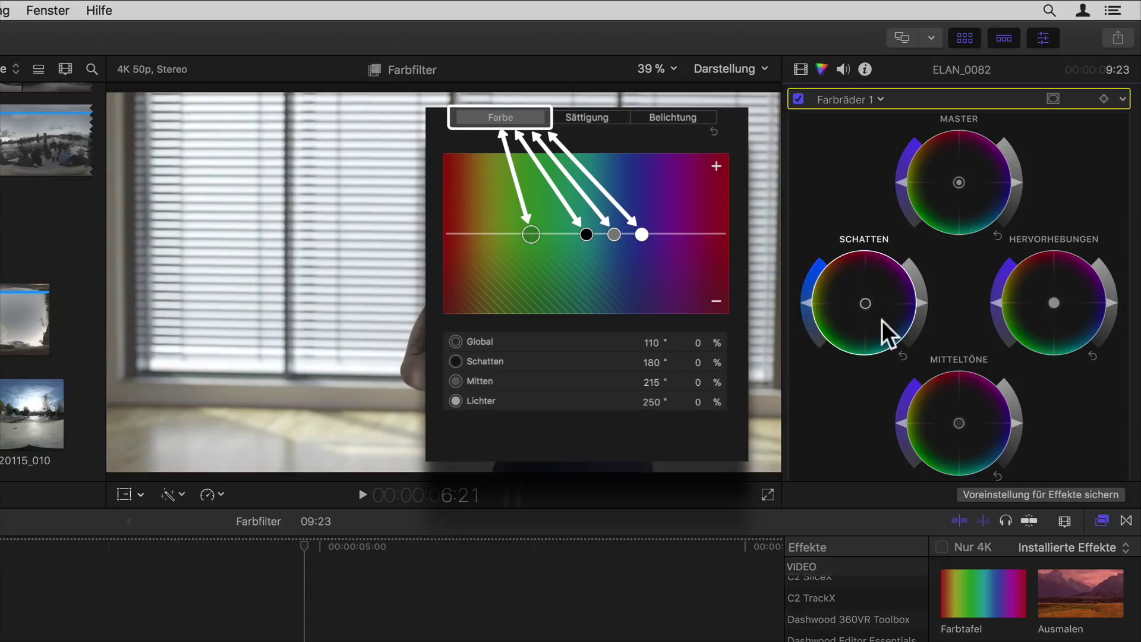
{"action": "key", "text": "super+z"}
{"action": "left_click_drag", "start_coordinate": [1055, 301], "coordinate": [1059, 316]}
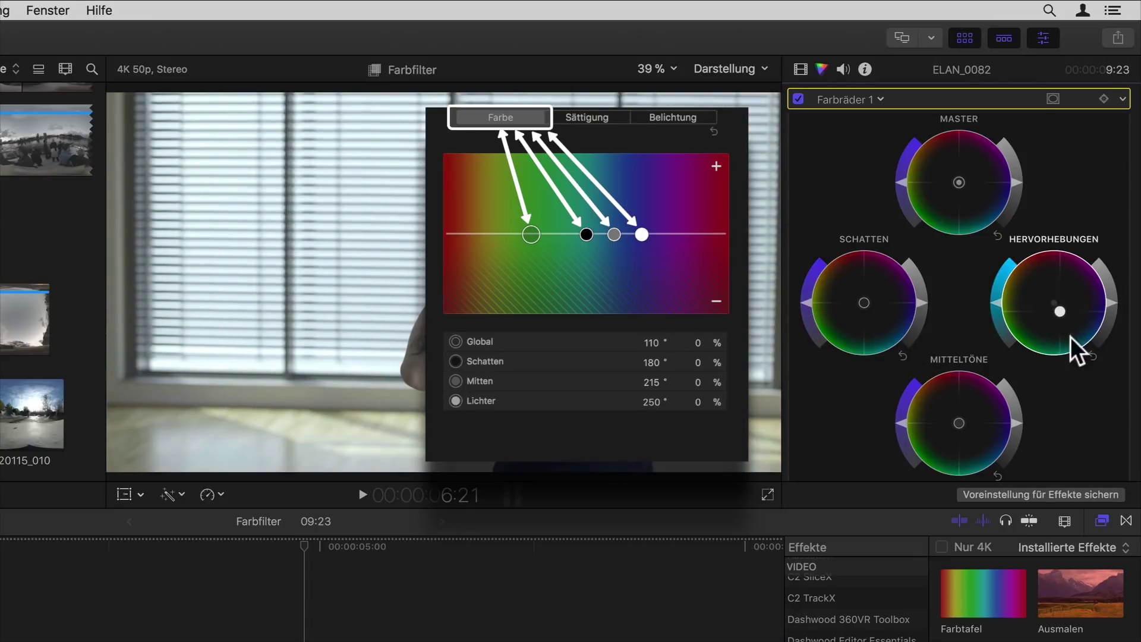
{"action": "left_click", "coordinate": [1093, 355]}
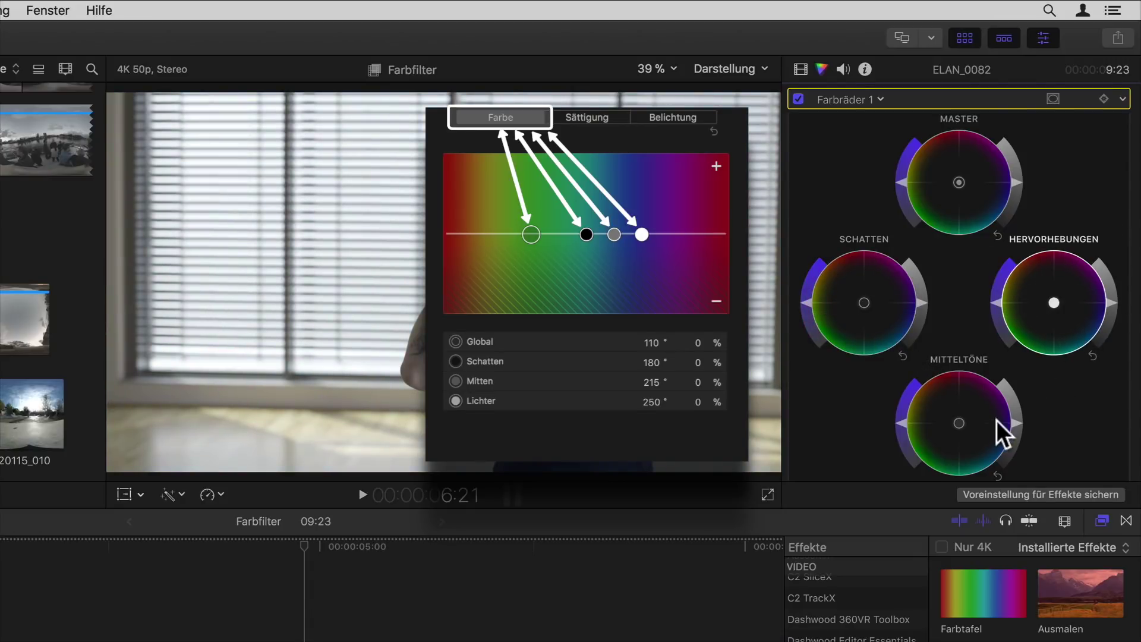
- Push midtones toward green and master saturation to maximum, then reset both
{"action": "left_click_drag", "start_coordinate": [959, 423], "coordinate": [968, 475]}
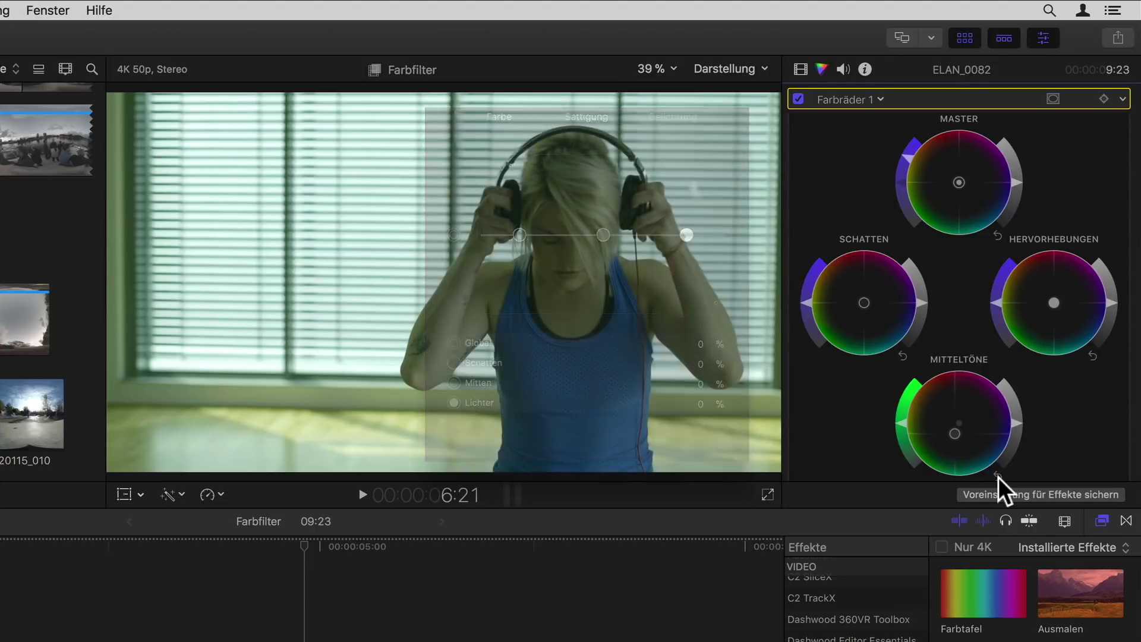
{"action": "scroll", "coordinate": [999, 476], "scroll_direction": "down", "scroll_amount": 1}
{"action": "left_click", "coordinate": [997, 451]}
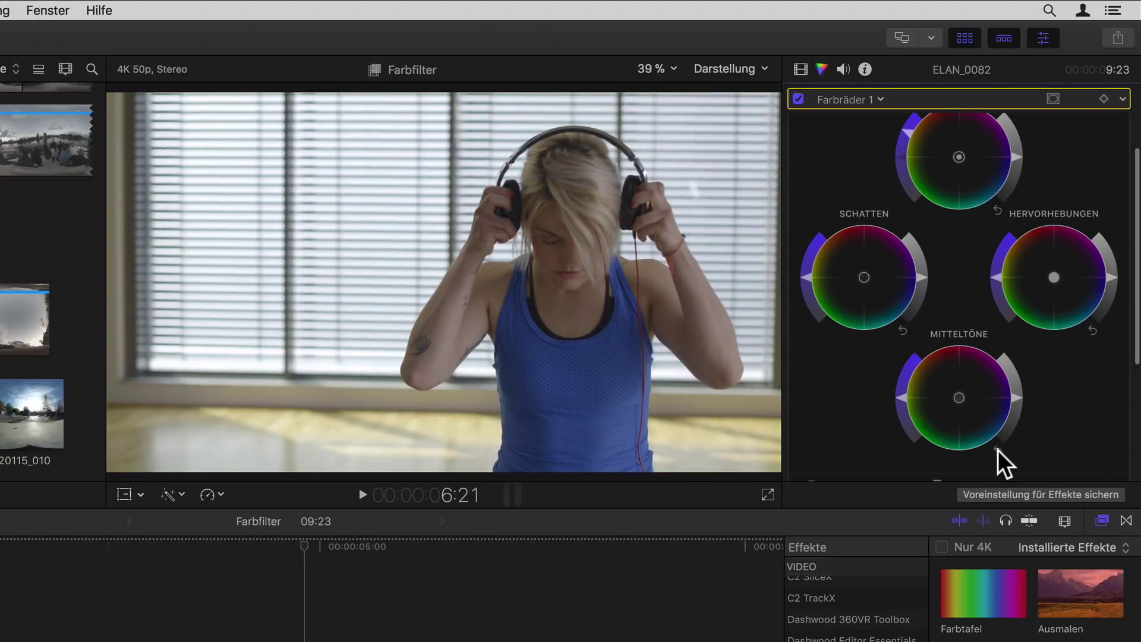
{"action": "scroll", "coordinate": [997, 451], "scroll_direction": "up", "scroll_amount": 2}
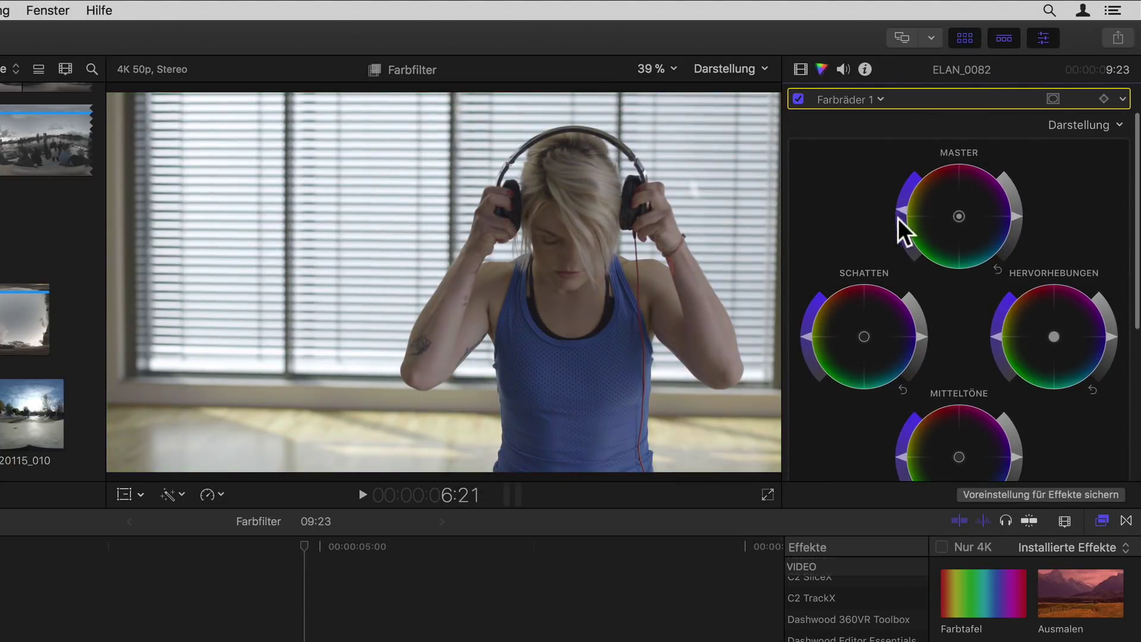
{"action": "left_click_drag", "start_coordinate": [909, 257], "coordinate": [915, 174]}
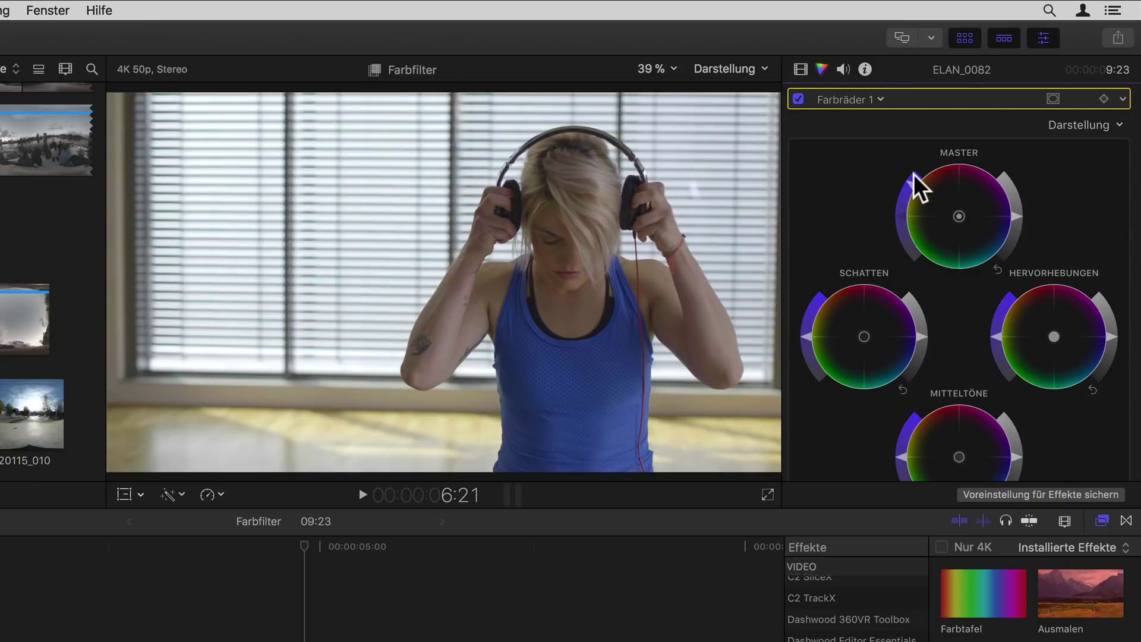
{"action": "left_click", "coordinate": [997, 270]}
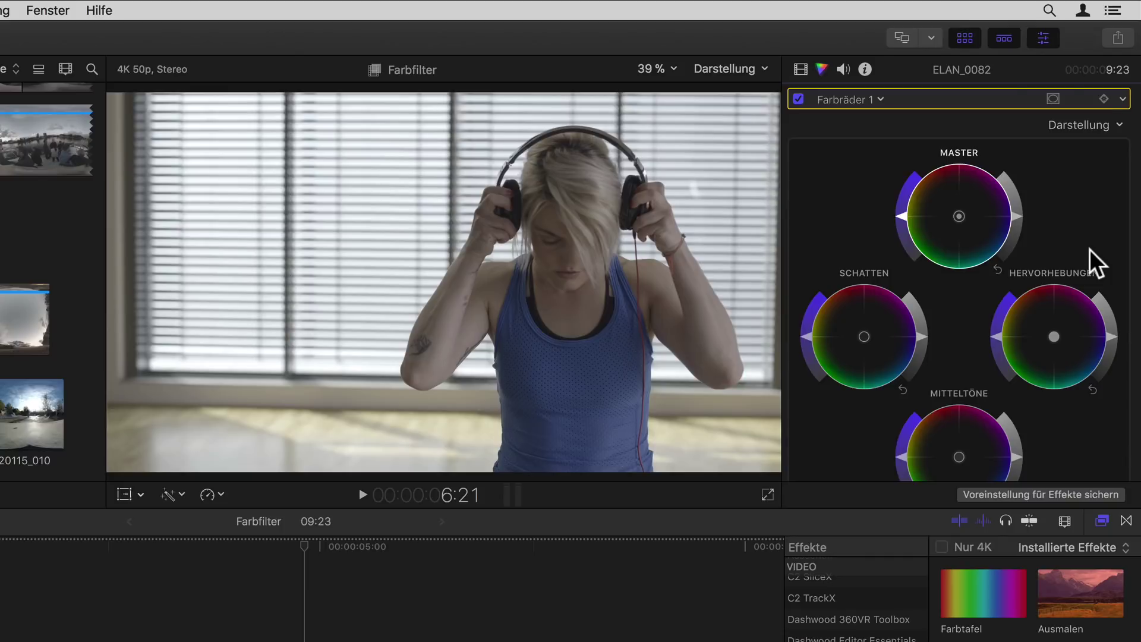
- Switch to the single-wheel layout and try temperatures 2500 and warmer, then reset to 5000
{"action": "left_click", "coordinate": [1119, 126]}
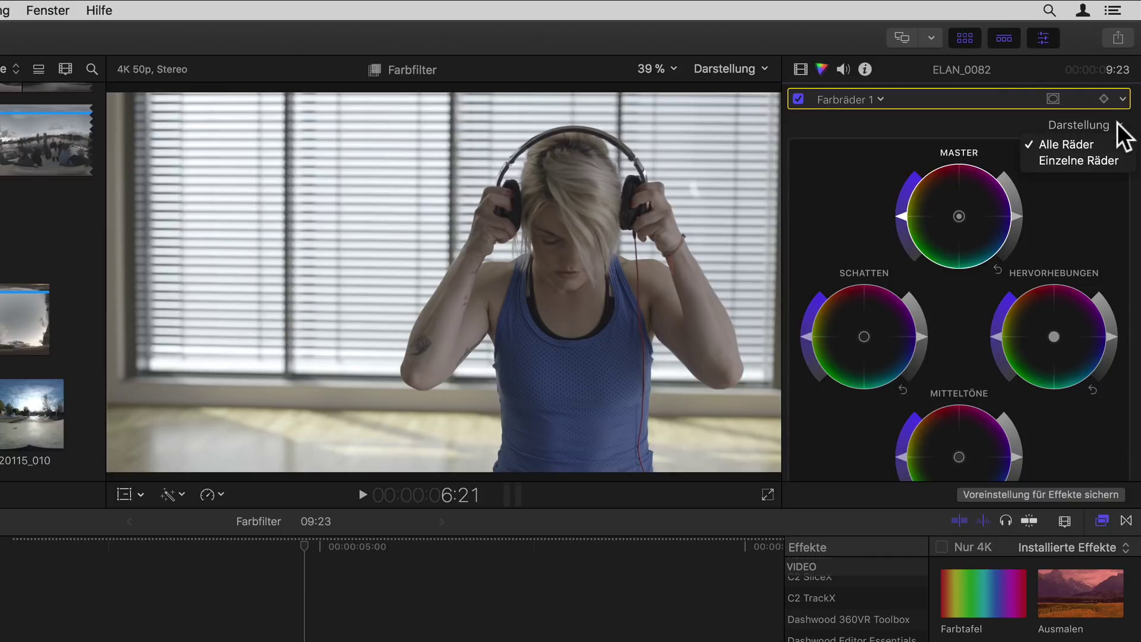
{"action": "left_click", "coordinate": [1104, 158]}
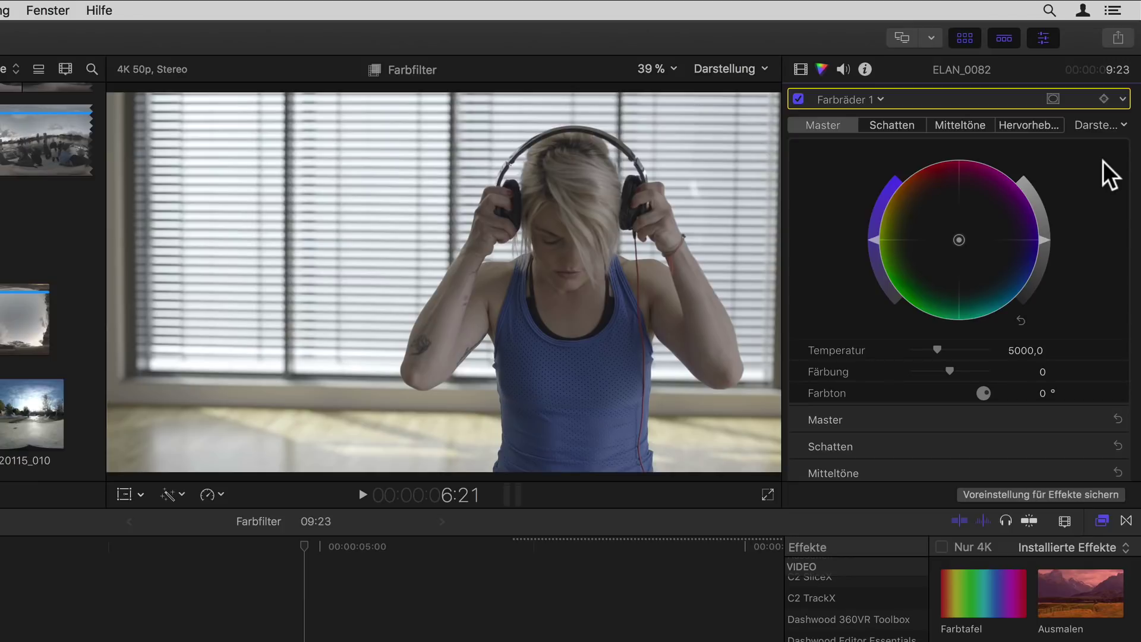
{"action": "scroll", "coordinate": [1098, 170], "scroll_direction": "down", "scroll_amount": 3}
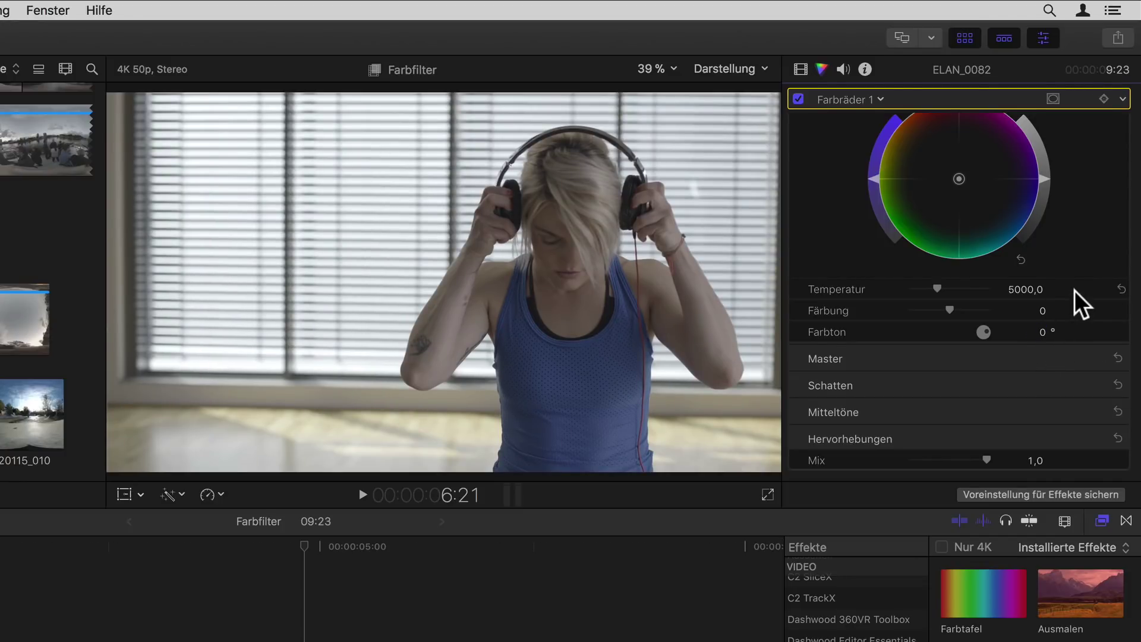
{"action": "scroll", "coordinate": [1074, 290], "scroll_direction": "up", "scroll_amount": 3}
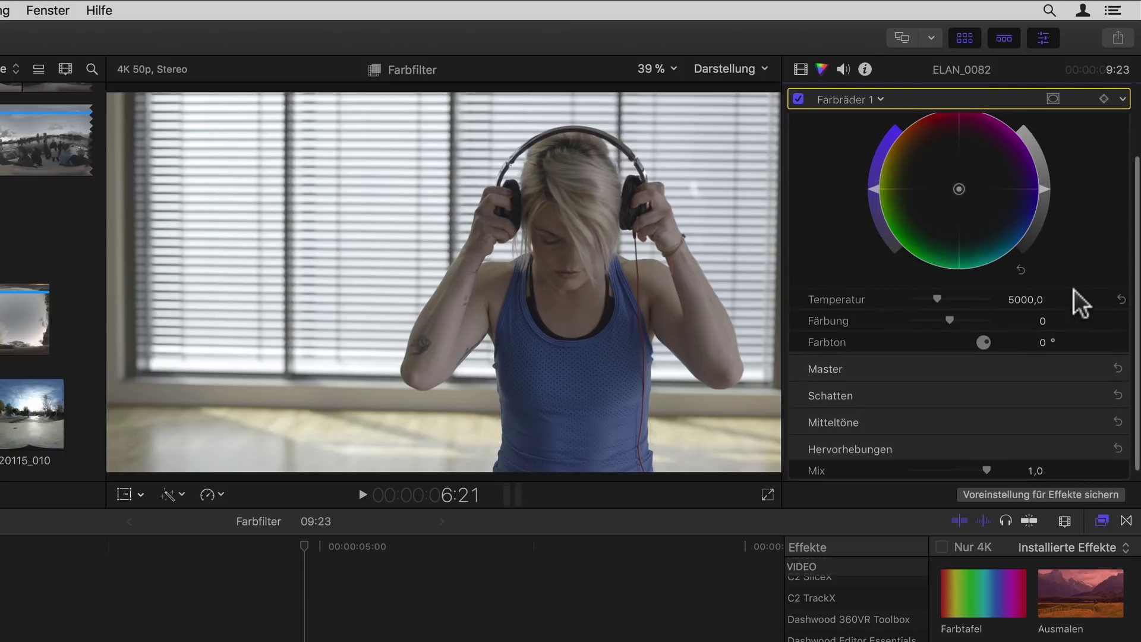
{"action": "left_click_drag", "start_coordinate": [936, 344], "coordinate": [894, 348]}
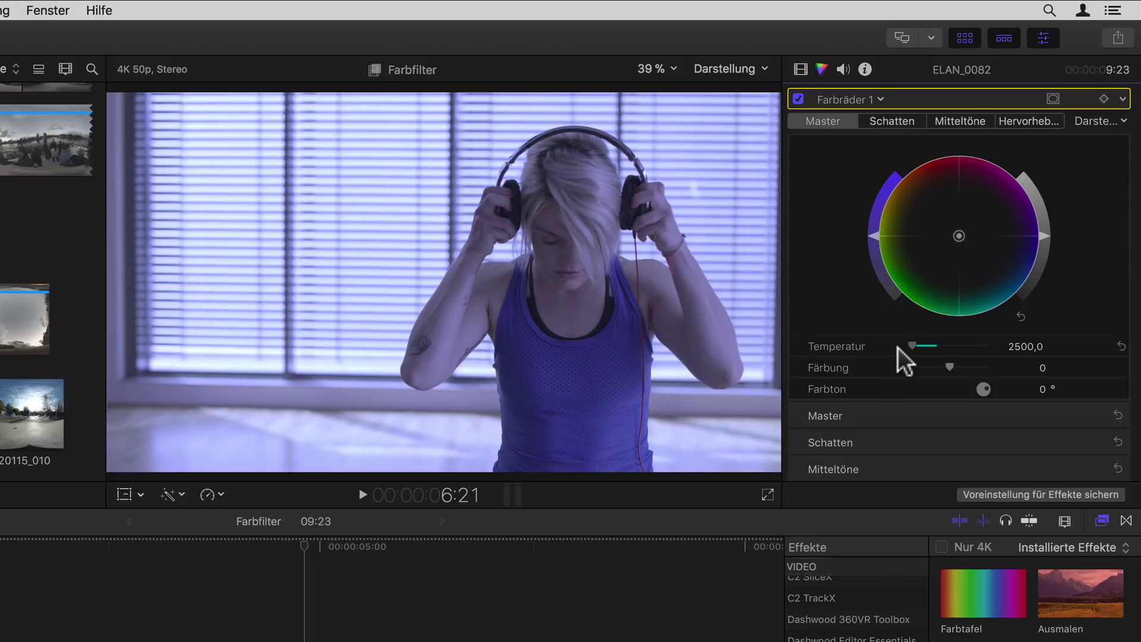
{"action": "mouse_move", "coordinate": [897, 347]}
{"action": "left_mouse_down"}
{"action": "mouse_move", "coordinate": [978, 348]}
{"action": "mouse_move", "coordinate": [925, 357]}
{"action": "left_mouse_up"}
{"action": "left_click", "coordinate": [1121, 346]}
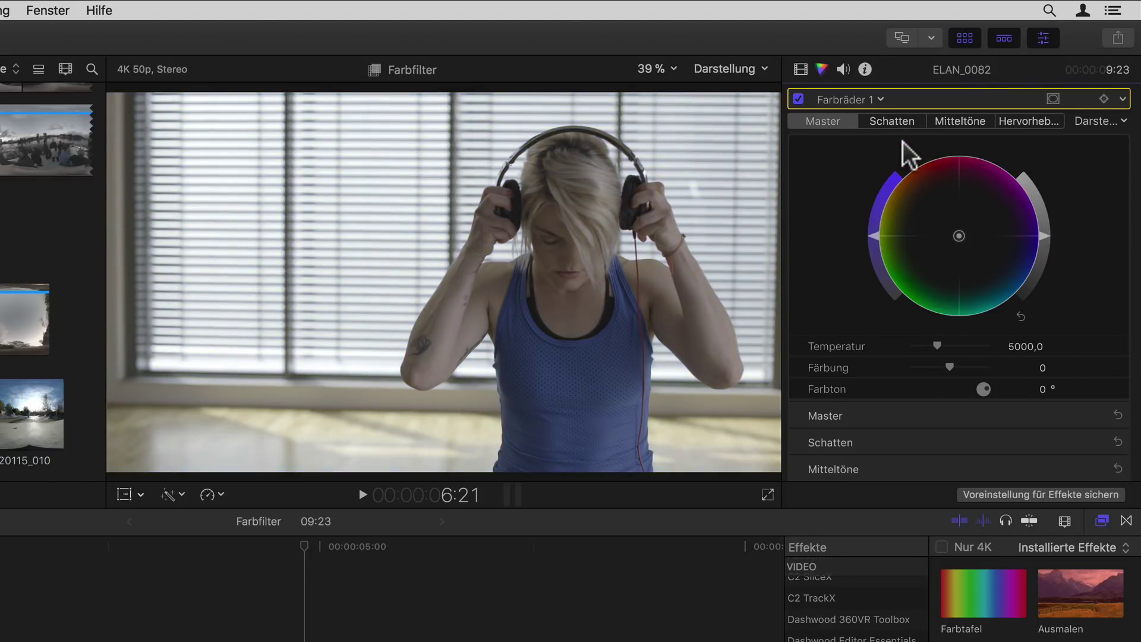
- View the shadows, midtones, highlights and master wheels in a wider inspector, then open the corrections menu
{"action": "left_click", "coordinate": [898, 120]}
{"action": "left_click", "coordinate": [957, 119]}
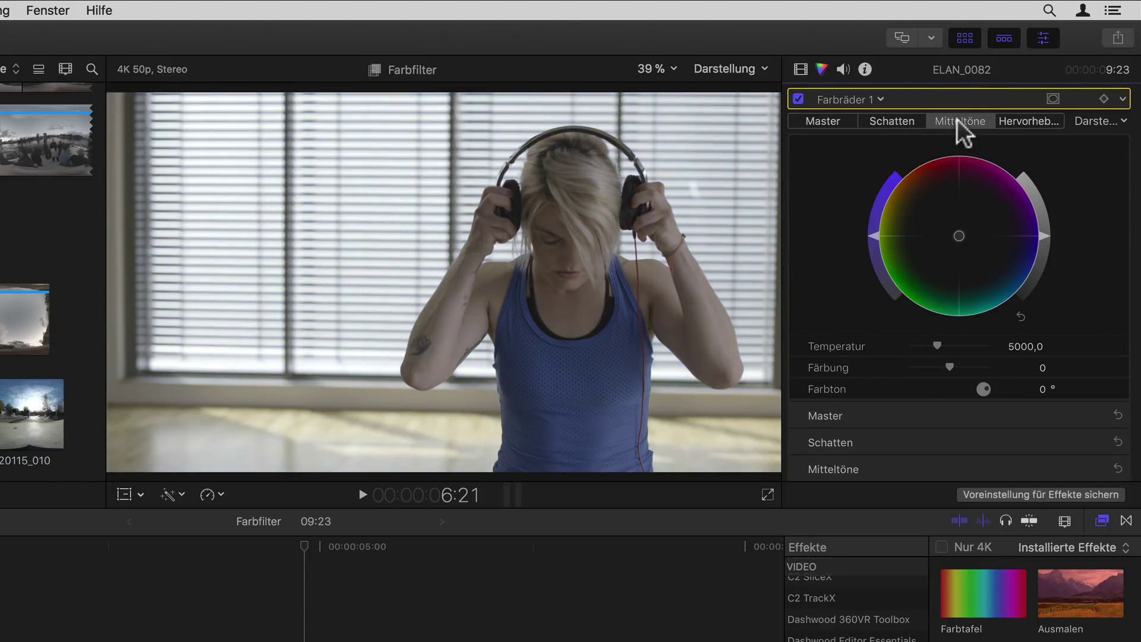
{"action": "left_click", "coordinate": [1023, 121]}
{"action": "mouse_move", "coordinate": [782, 237]}
{"action": "left_mouse_down"}
{"action": "mouse_move", "coordinate": [912, 241]}
{"action": "mouse_move", "coordinate": [642, 240]}
{"action": "mouse_move", "coordinate": [784, 229]}
{"action": "left_mouse_up"}
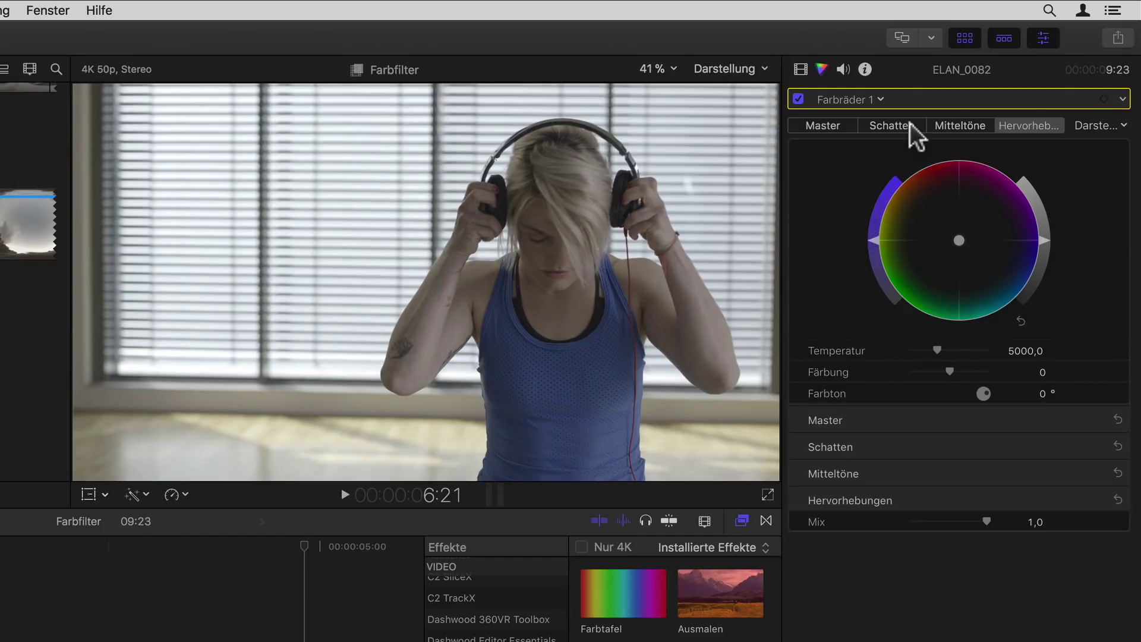
{"action": "left_click", "coordinate": [910, 125]}
{"action": "left_click", "coordinate": [829, 126]}
{"action": "left_click", "coordinate": [883, 96]}
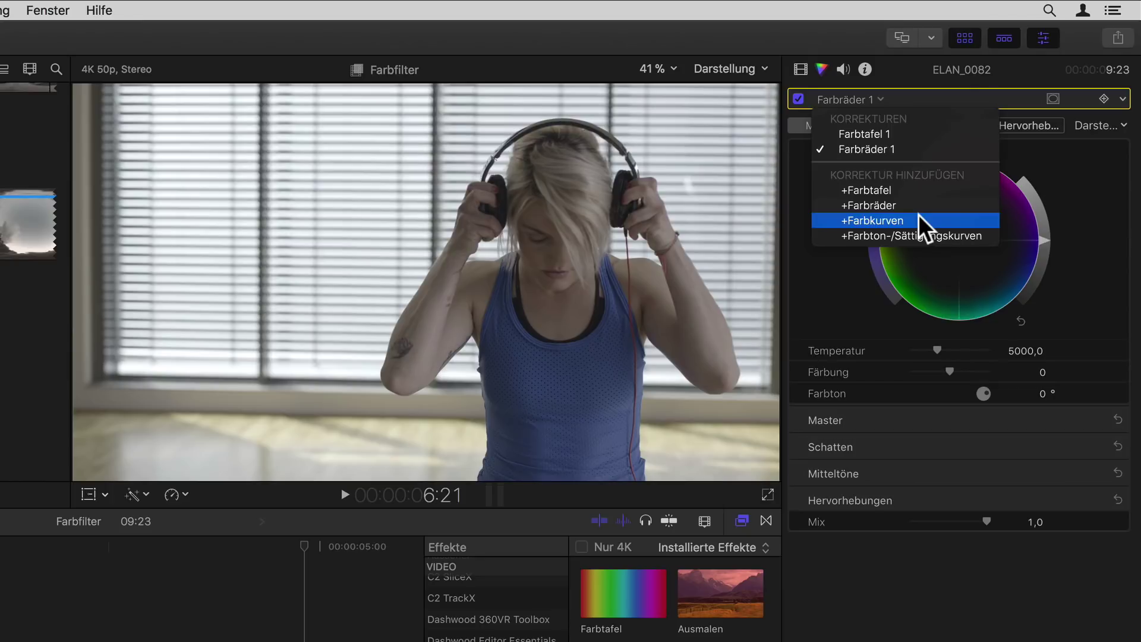
- Add a Farbkurven 1 correction and switch between it and Farbräder 1
{"action": "left_click", "coordinate": [964, 216]}
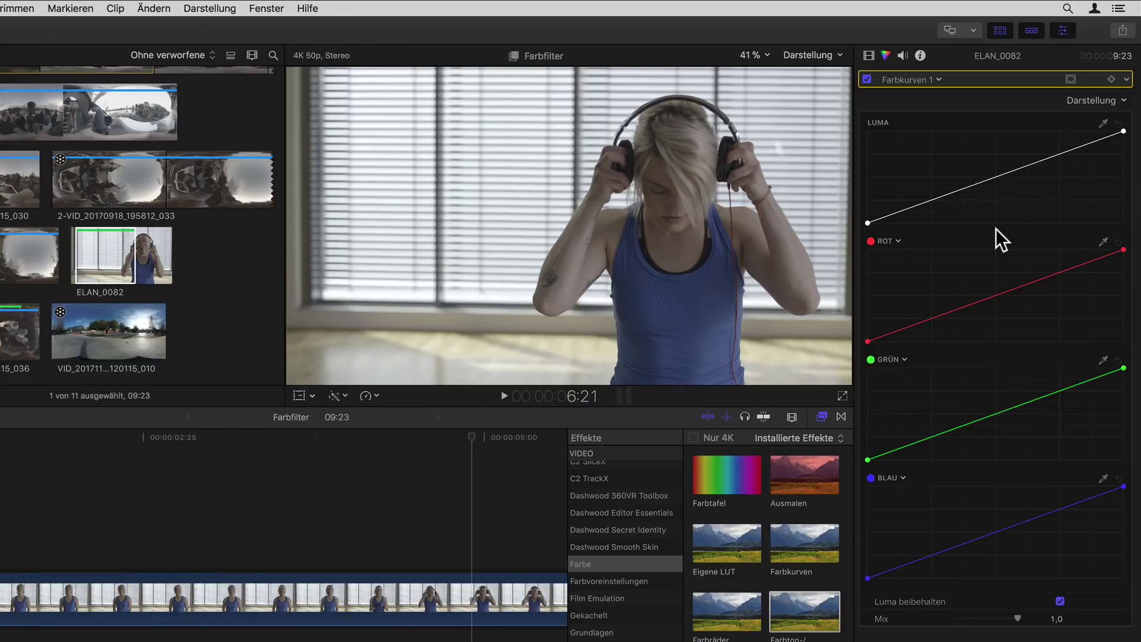
{"action": "left_click", "coordinate": [937, 80]}
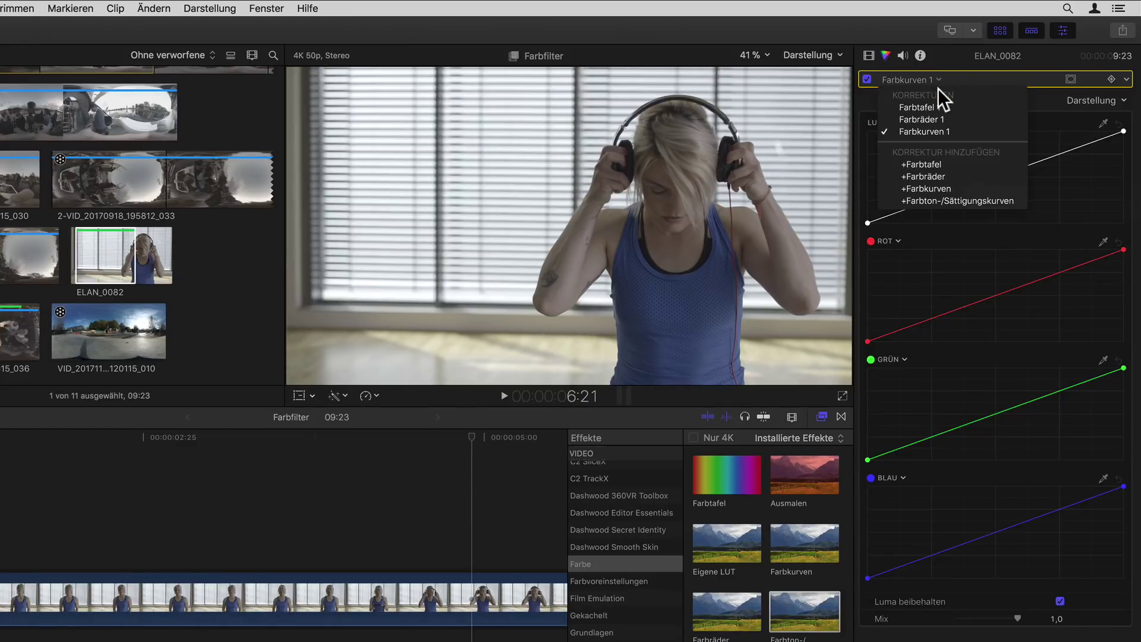
{"action": "left_click", "coordinate": [942, 120]}
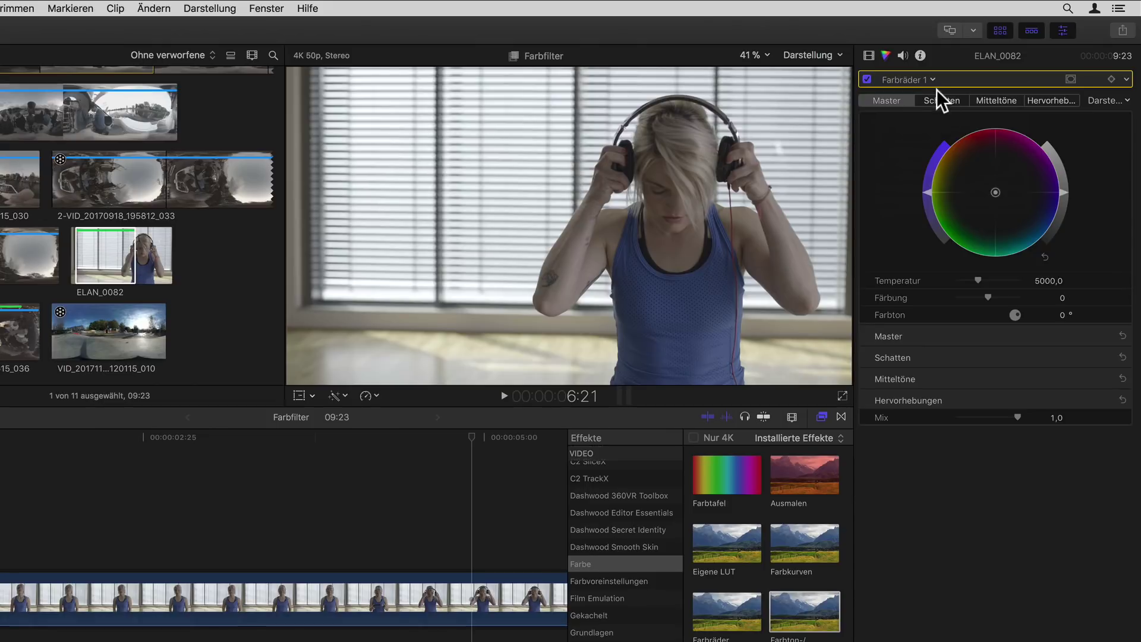
{"action": "left_click", "coordinate": [939, 95]}
{"action": "left_click", "coordinate": [939, 138]}
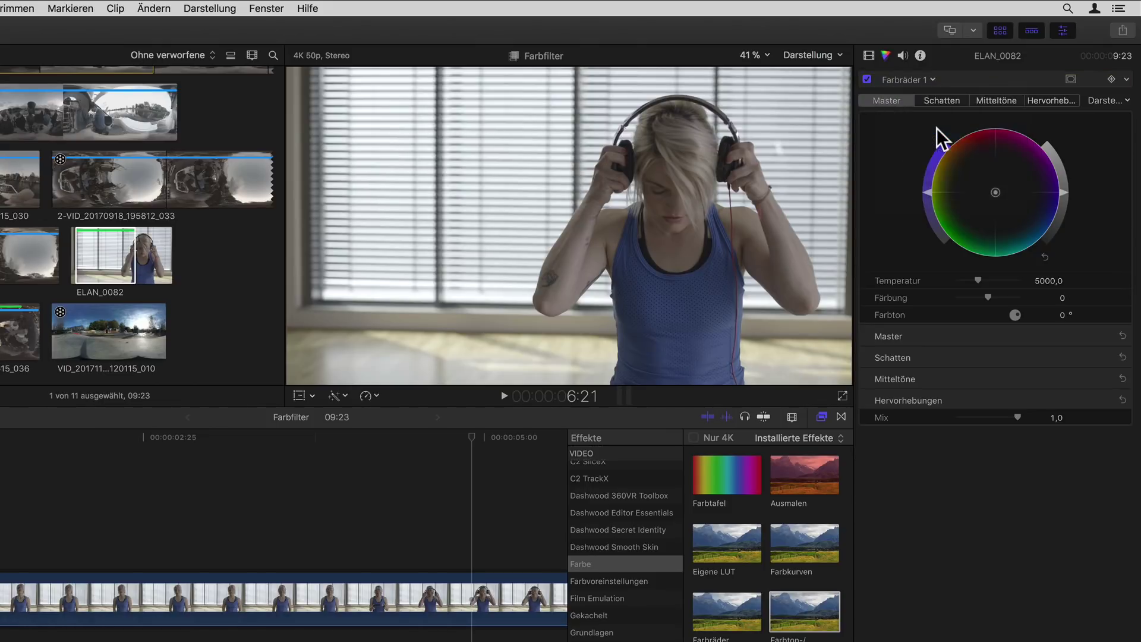
{"action": "left_click", "coordinate": [928, 86]}
{"action": "left_click", "coordinate": [928, 104]}
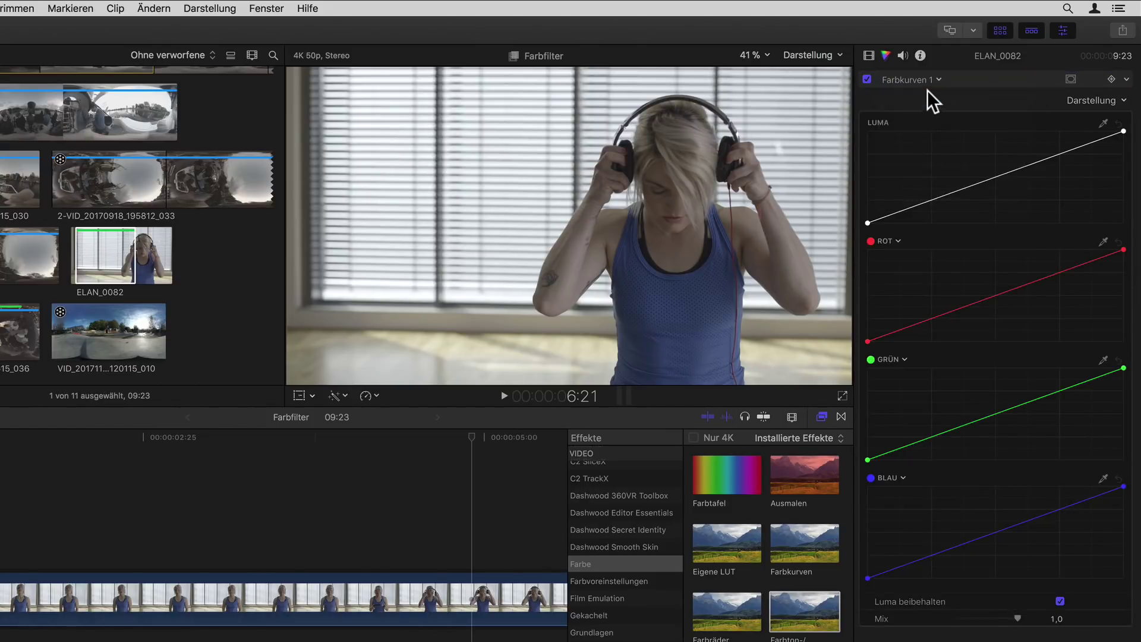
{"action": "left_click", "coordinate": [929, 86]}
{"action": "left_click", "coordinate": [935, 135]}
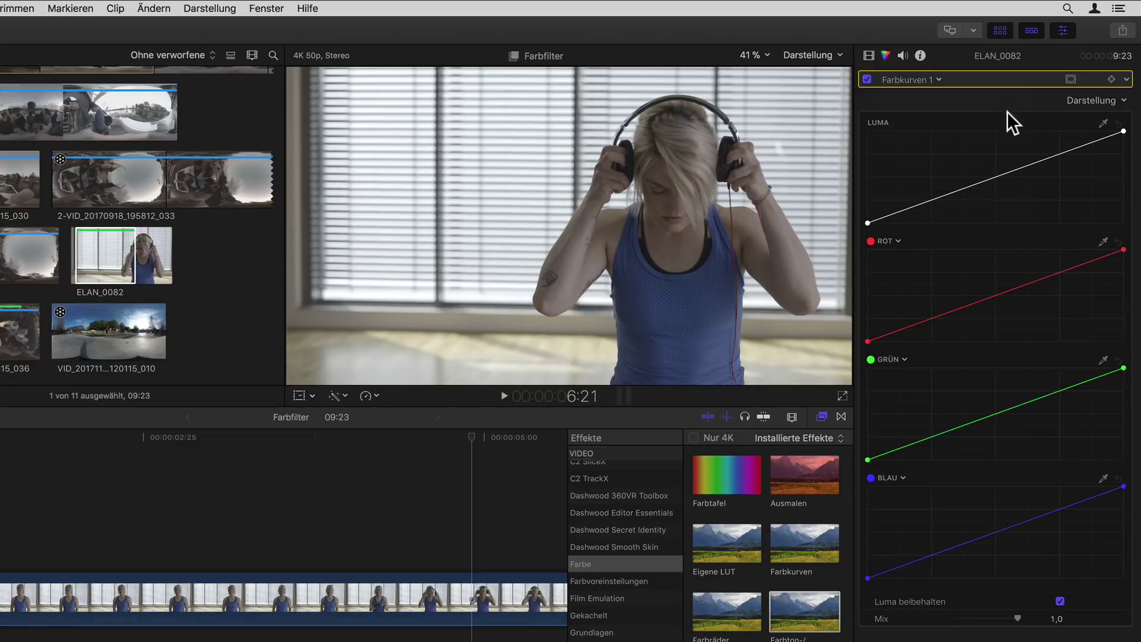
- Shape a three-point S-curve on the luma curve, then reset it to straight
{"action": "left_click", "coordinate": [996, 177]}
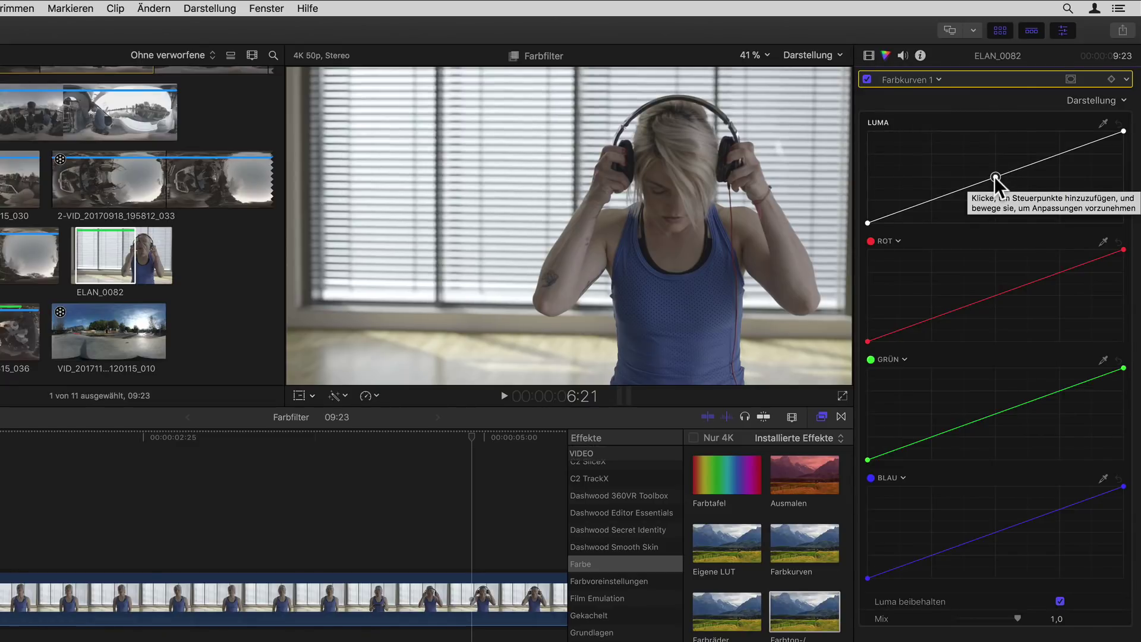
{"action": "left_click", "coordinate": [931, 200]}
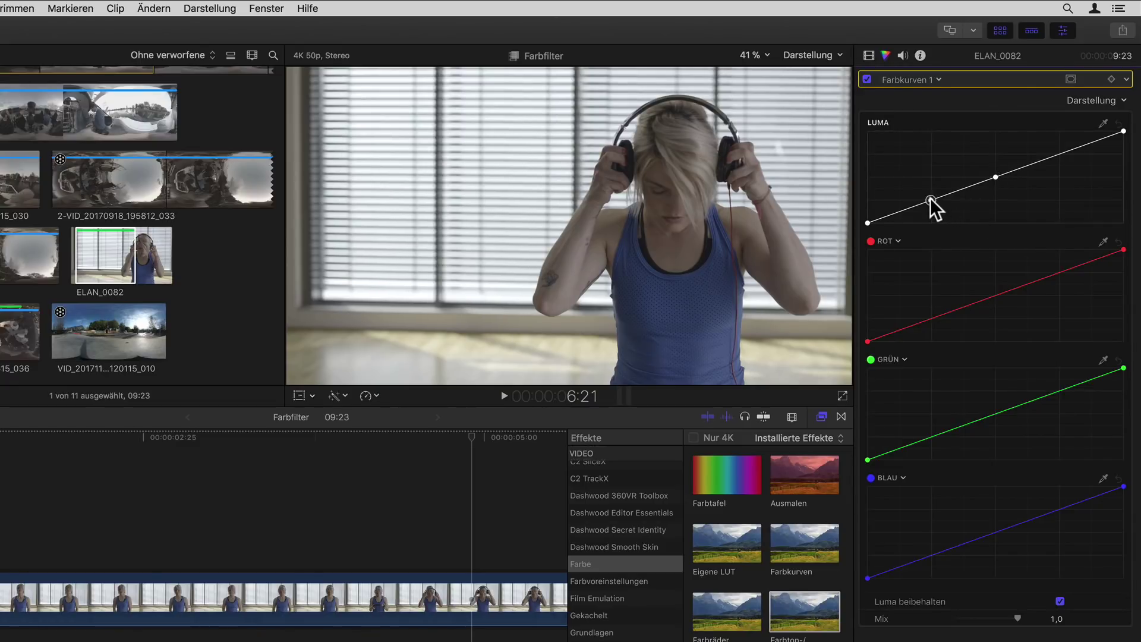
{"action": "left_click", "coordinate": [1059, 154]}
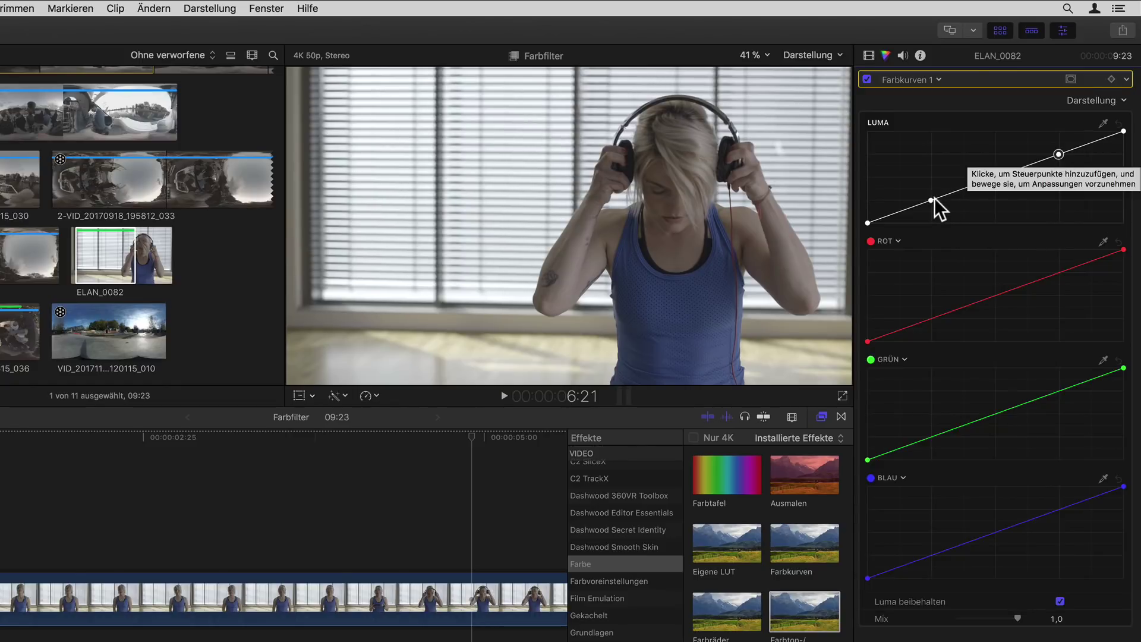
{"action": "left_click_drag", "start_coordinate": [931, 199], "coordinate": [933, 207]}
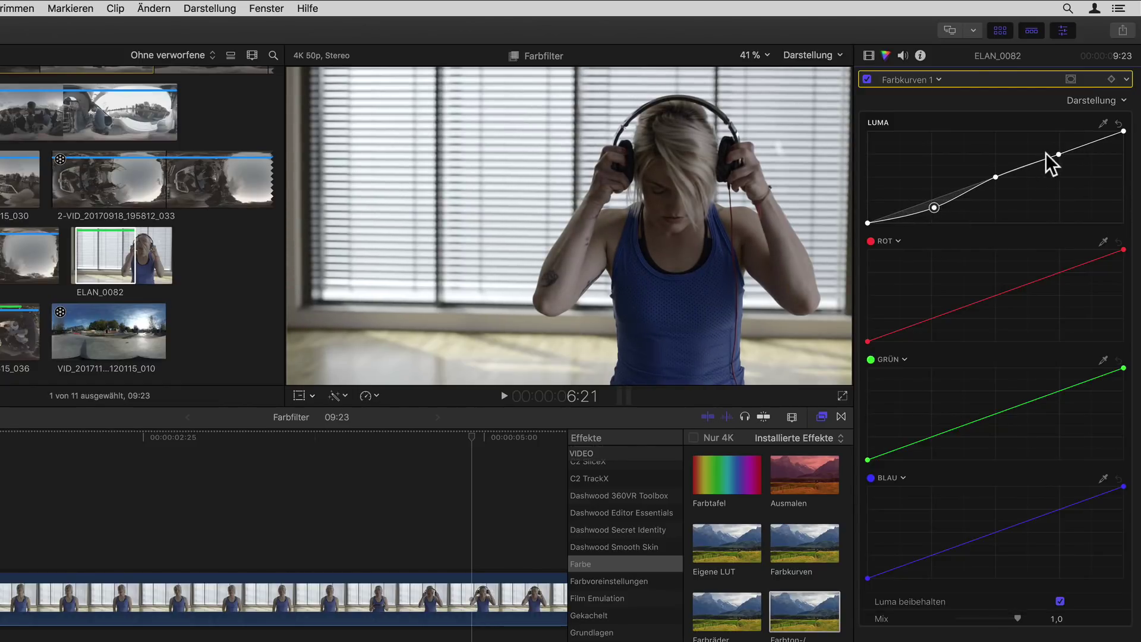
{"action": "left_click_drag", "start_coordinate": [1059, 154], "coordinate": [1054, 140]}
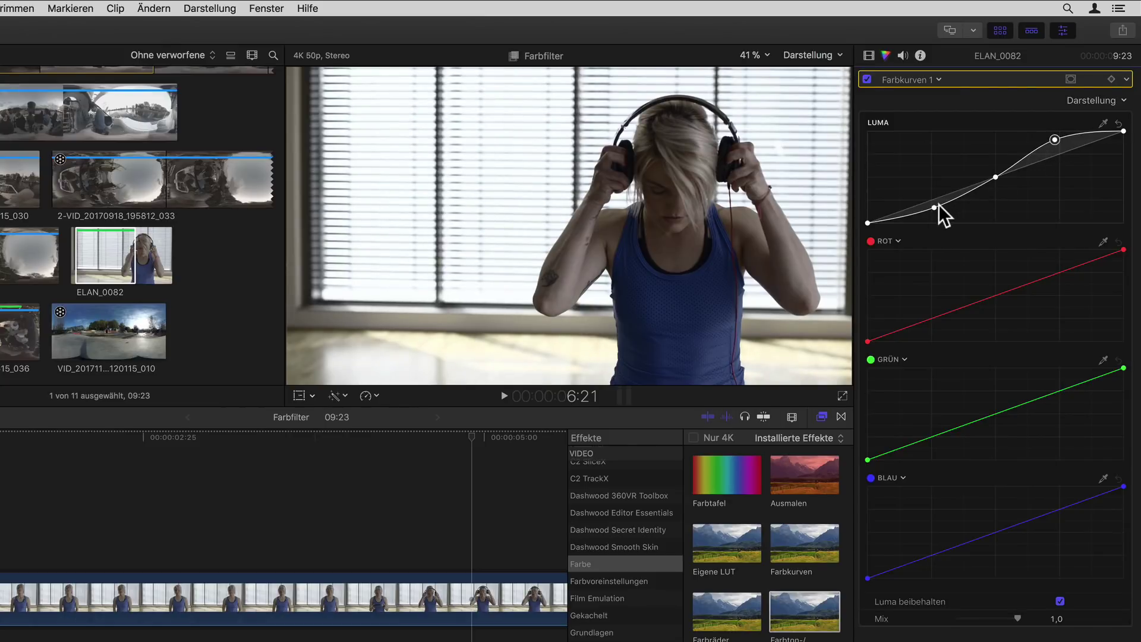
{"action": "left_click_drag", "start_coordinate": [935, 207], "coordinate": [929, 210]}
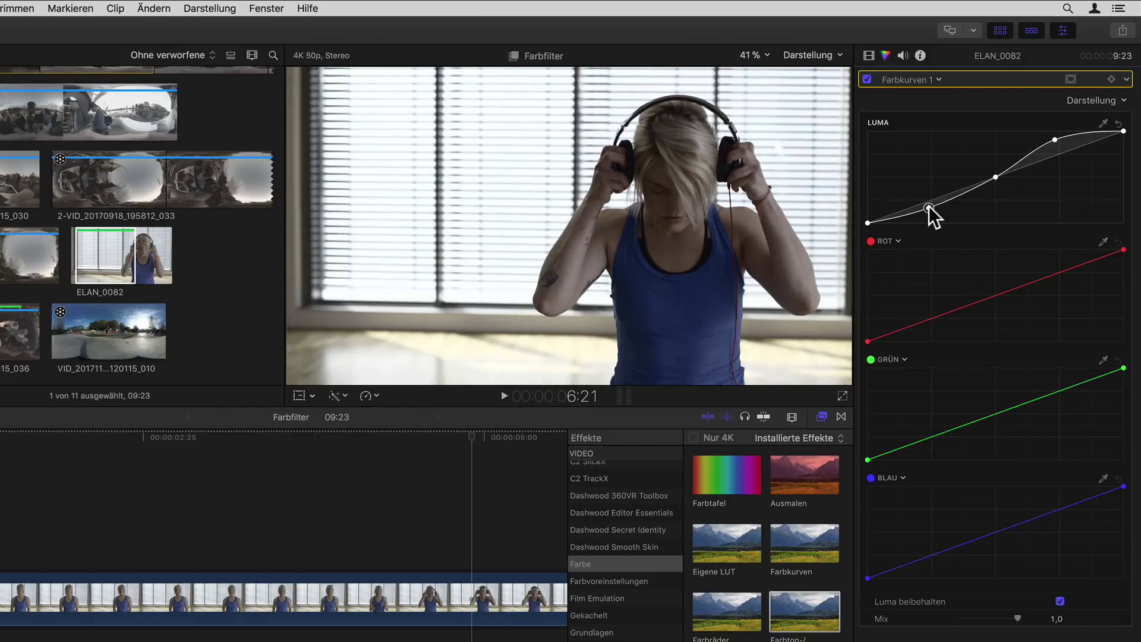
{"action": "mouse_move", "coordinate": [995, 177]}
{"action": "left_mouse_down"}
{"action": "mouse_move", "coordinate": [991, 169]}
{"action": "mouse_move", "coordinate": [995, 177]}
{"action": "left_mouse_up"}
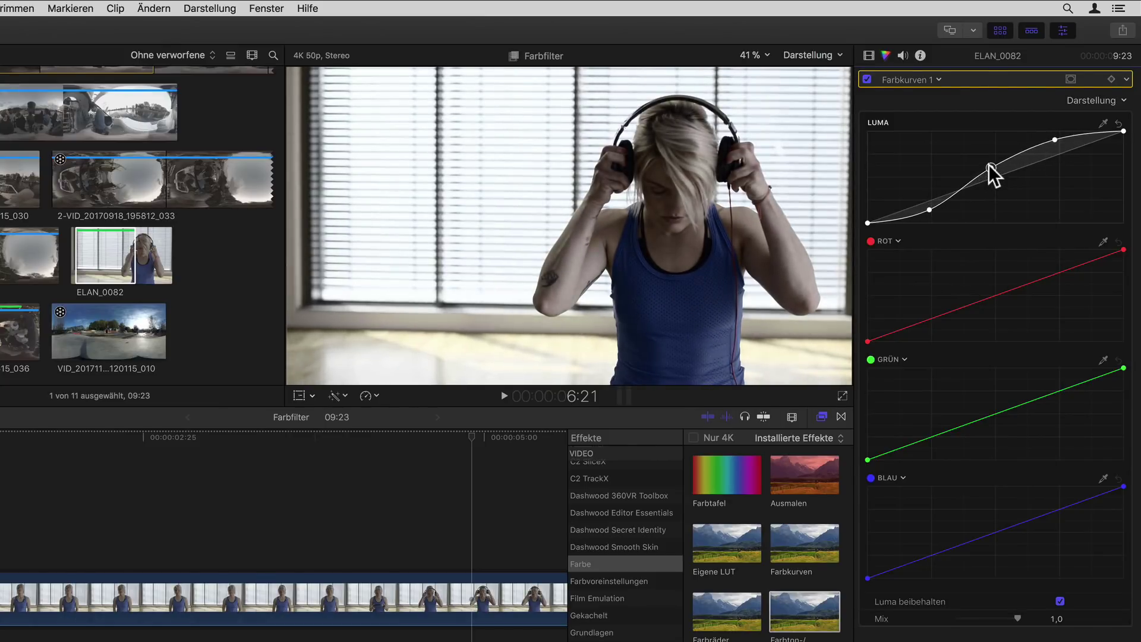
{"action": "left_click_drag", "start_coordinate": [1055, 141], "coordinate": [1051, 143]}
{"action": "left_click", "coordinate": [1119, 122]}
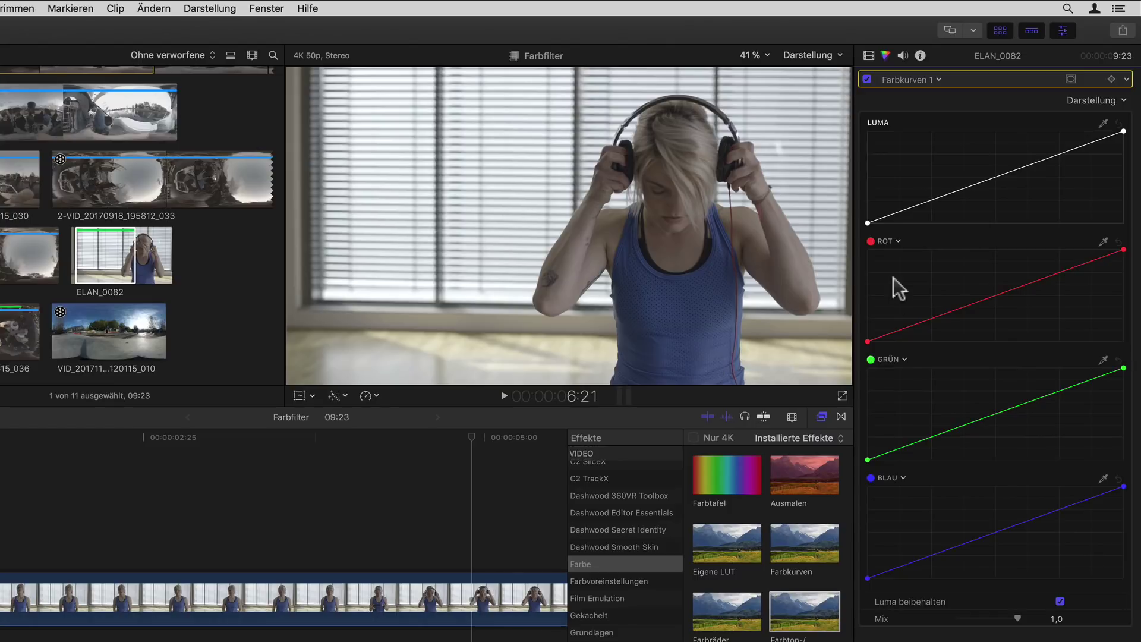
- Rotate the first colour curve's hue from ROT (red) around to GRÜN (green)
{"action": "left_click", "coordinate": [898, 250]}
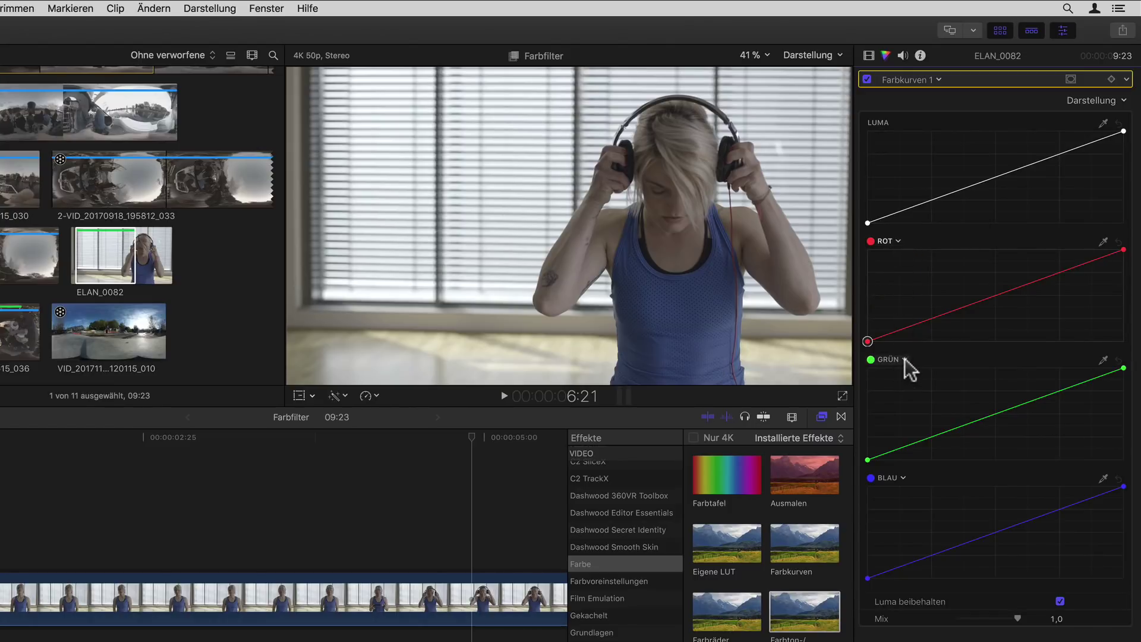
{"action": "mouse_move", "coordinate": [903, 481]}
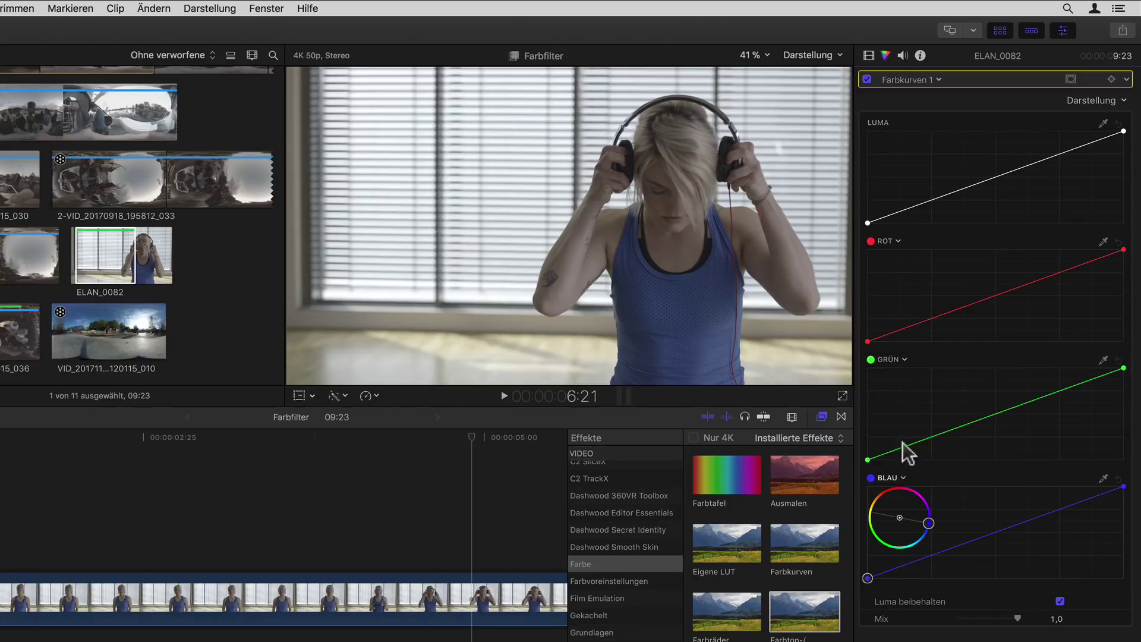
{"action": "mouse_move", "coordinate": [896, 245]}
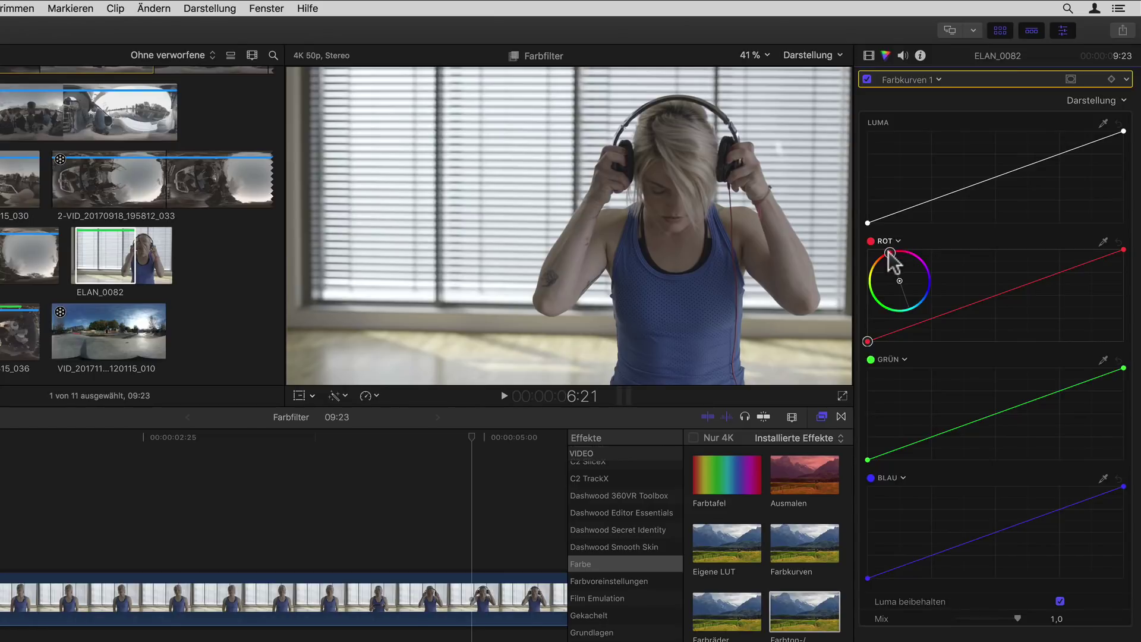
{"action": "mouse_move", "coordinate": [890, 253]}
{"action": "left_mouse_down"}
{"action": "mouse_move", "coordinate": [929, 275]}
{"action": "mouse_move", "coordinate": [919, 287]}
{"action": "left_mouse_up"}
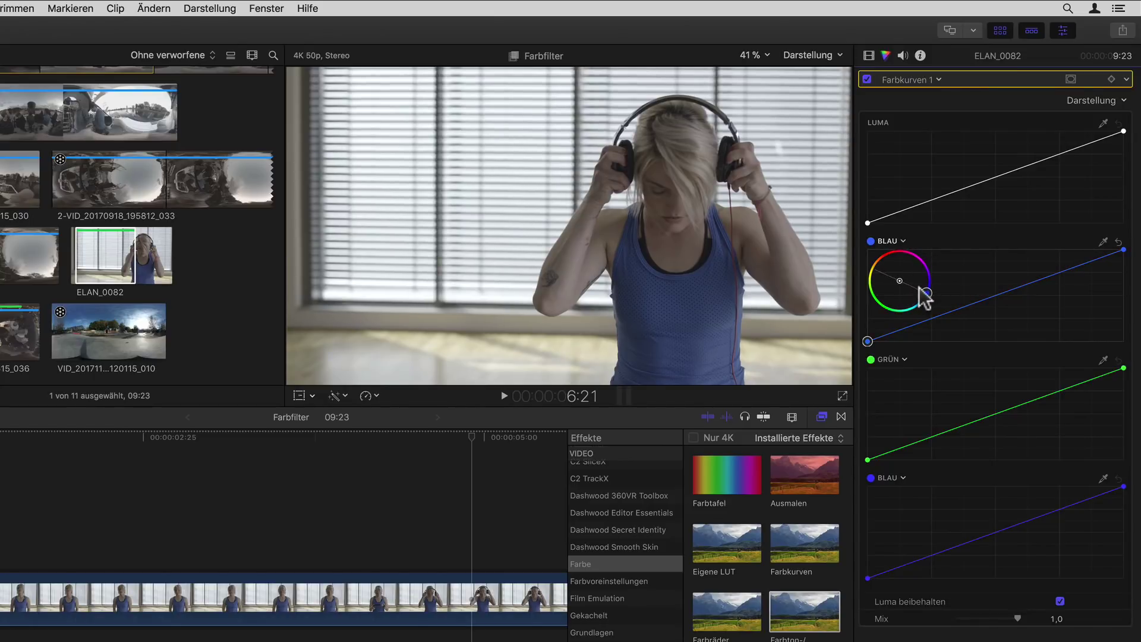
{"action": "left_click_drag", "start_coordinate": [919, 287], "coordinate": [892, 290]}
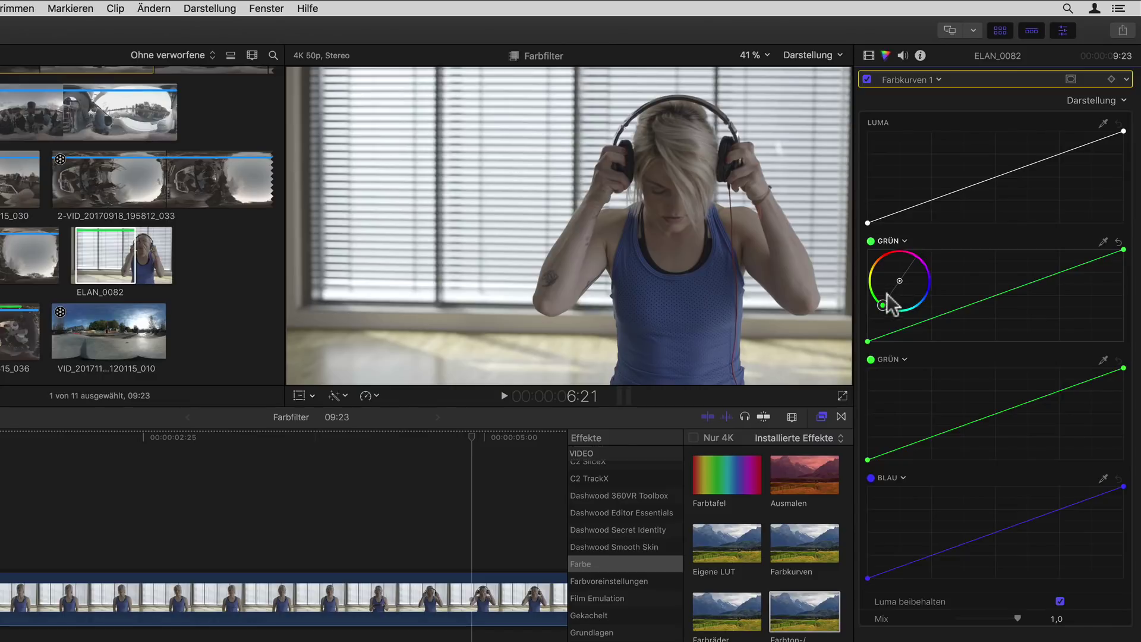
{"action": "left_click_drag", "start_coordinate": [887, 294], "coordinate": [932, 300]}
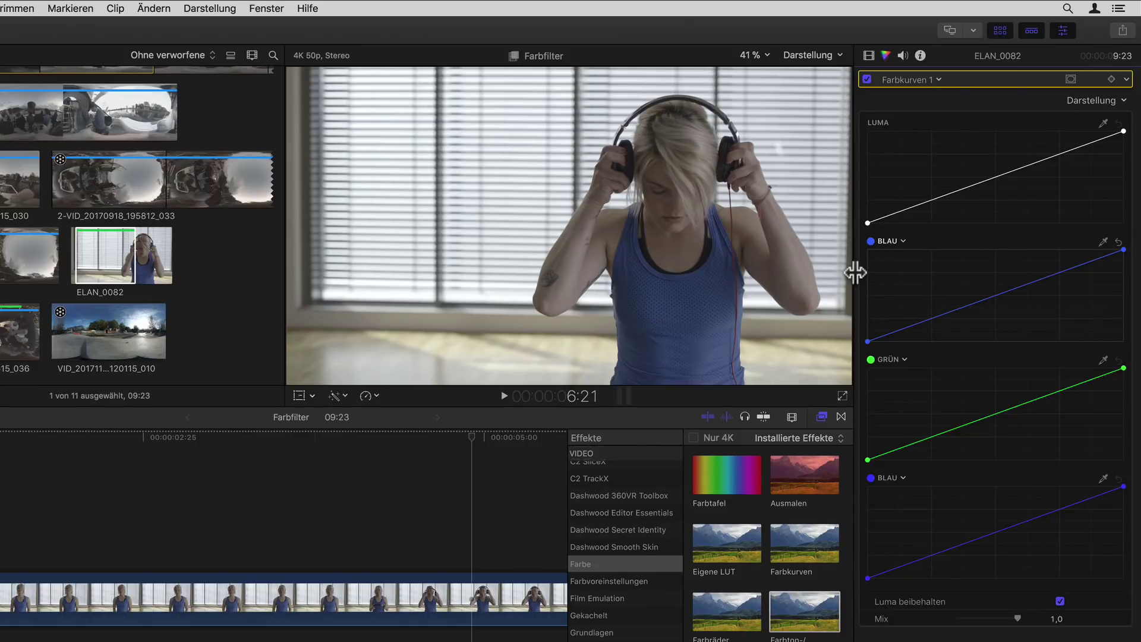
{"action": "left_click", "coordinate": [903, 242]}
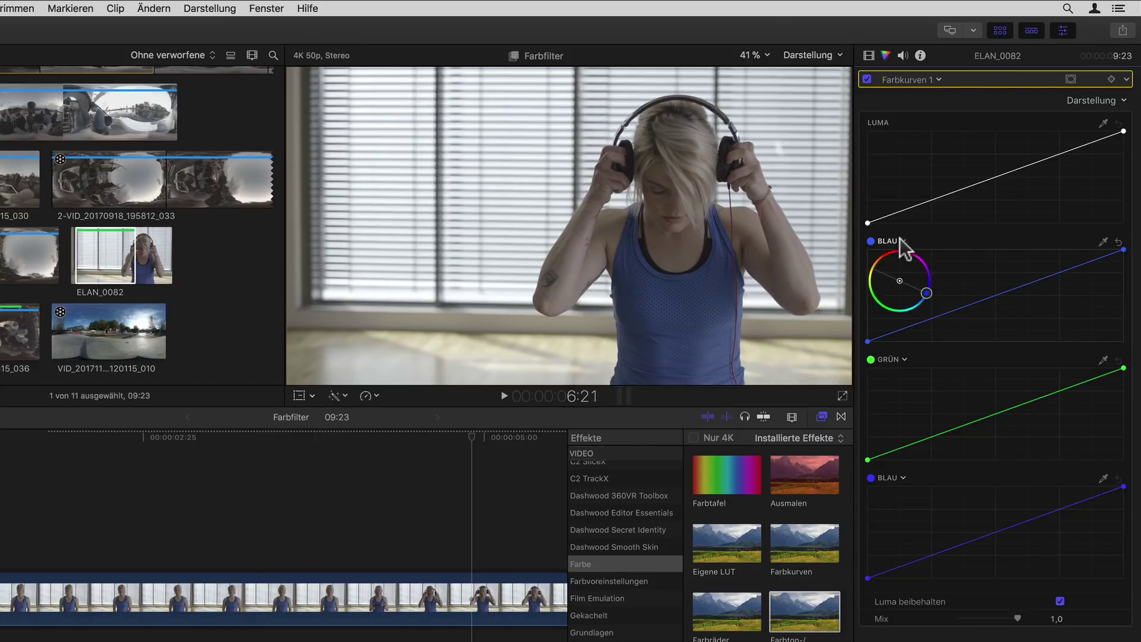
{"action": "left_click_drag", "start_coordinate": [924, 294], "coordinate": [885, 306]}
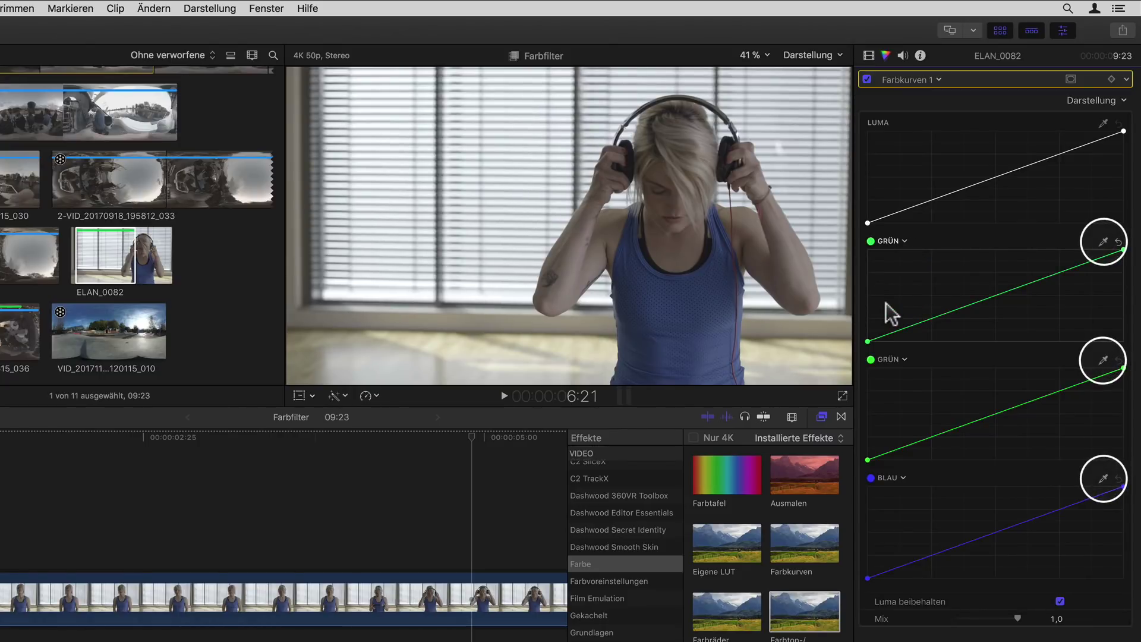
- Eyedropper-sample the blue shirt in the viewer so the GRÜN curve becomes Aqua
{"action": "left_click", "coordinate": [1102, 241]}
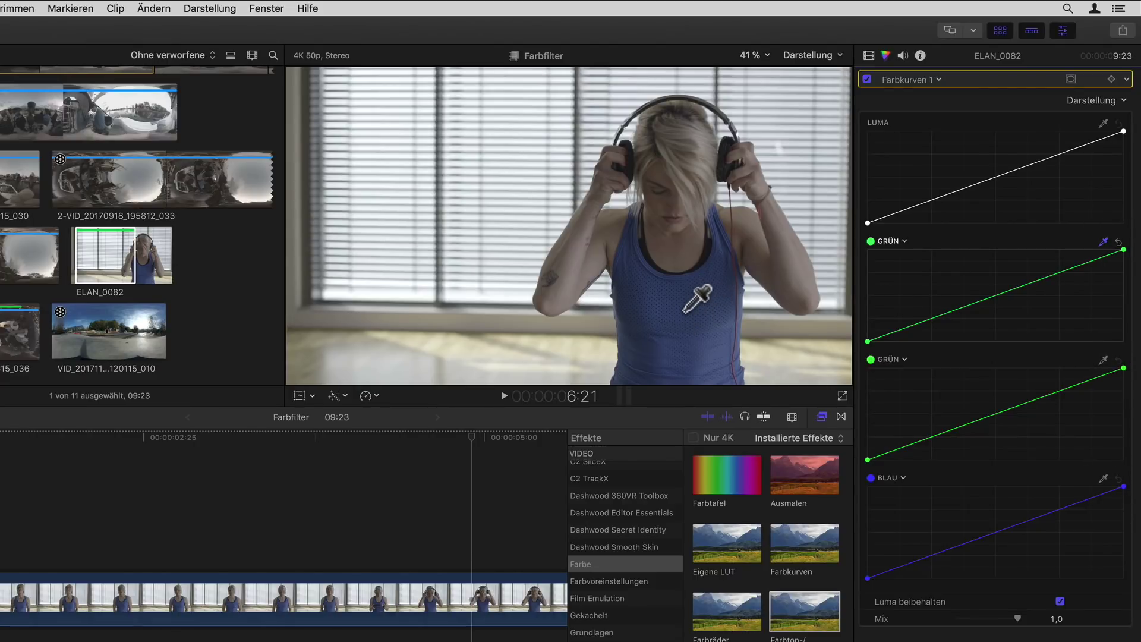
{"action": "left_click", "coordinate": [685, 312]}
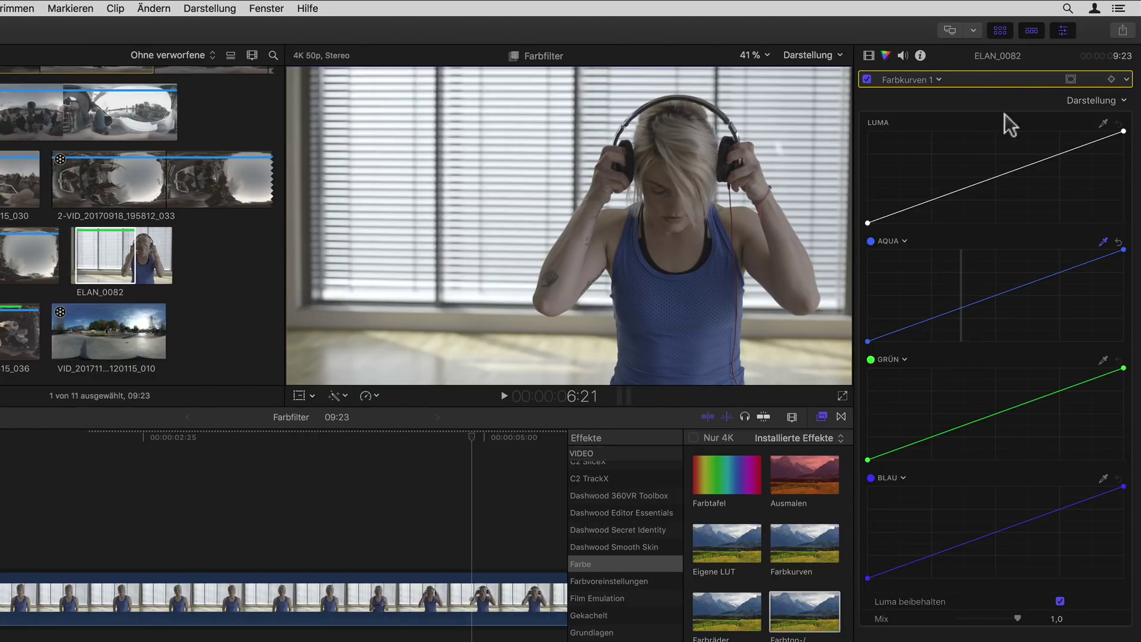
{"action": "left_click", "coordinate": [940, 80]}
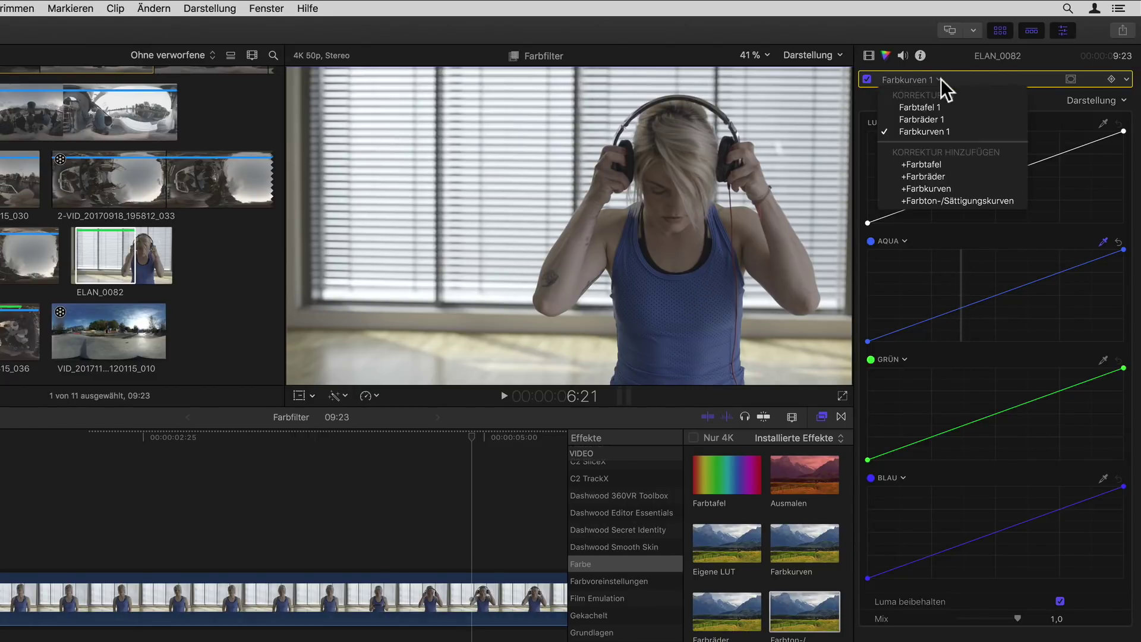
{"action": "left_click", "coordinate": [1018, 199]}
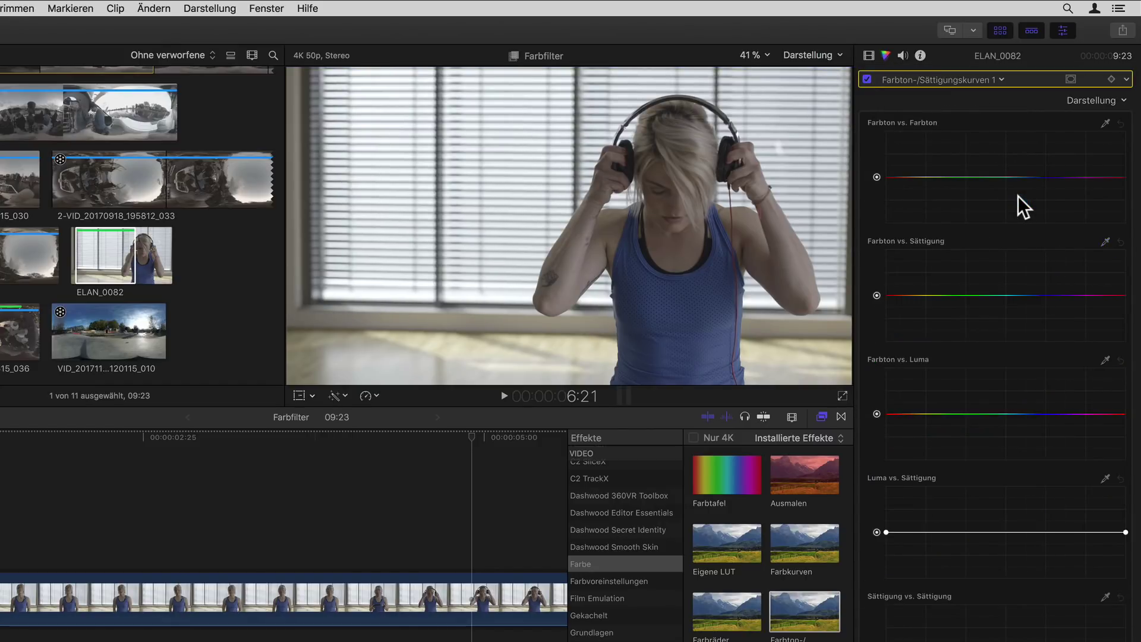
{"action": "scroll", "coordinate": [1021, 205], "scroll_direction": "down", "scroll_amount": 3}
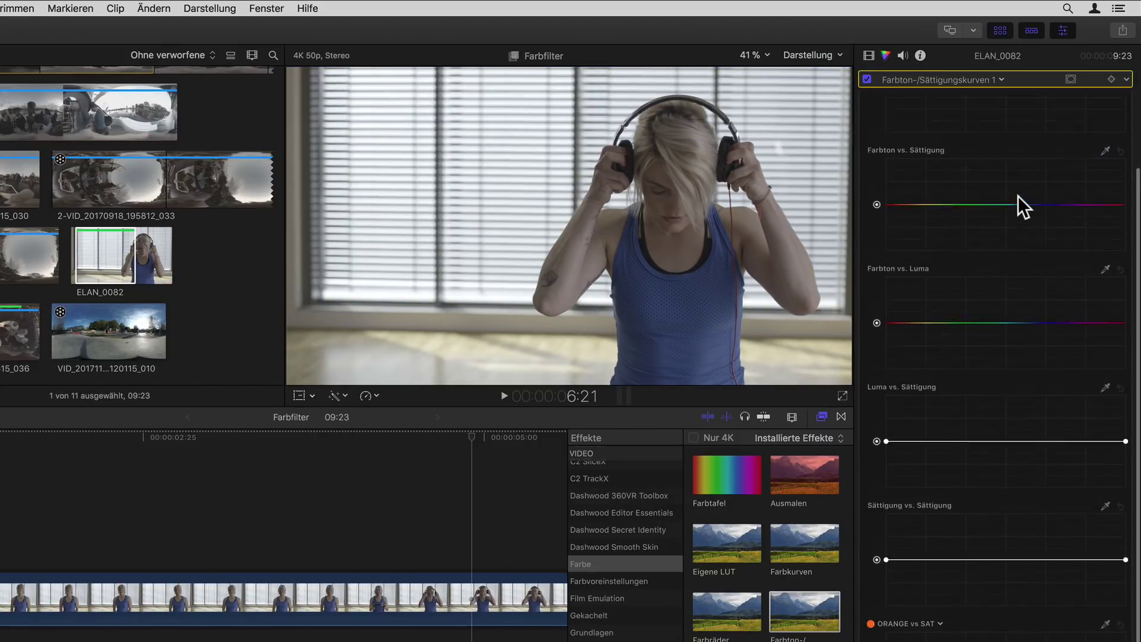
{"action": "scroll", "coordinate": [1020, 205], "scroll_direction": "up", "scroll_amount": 3}
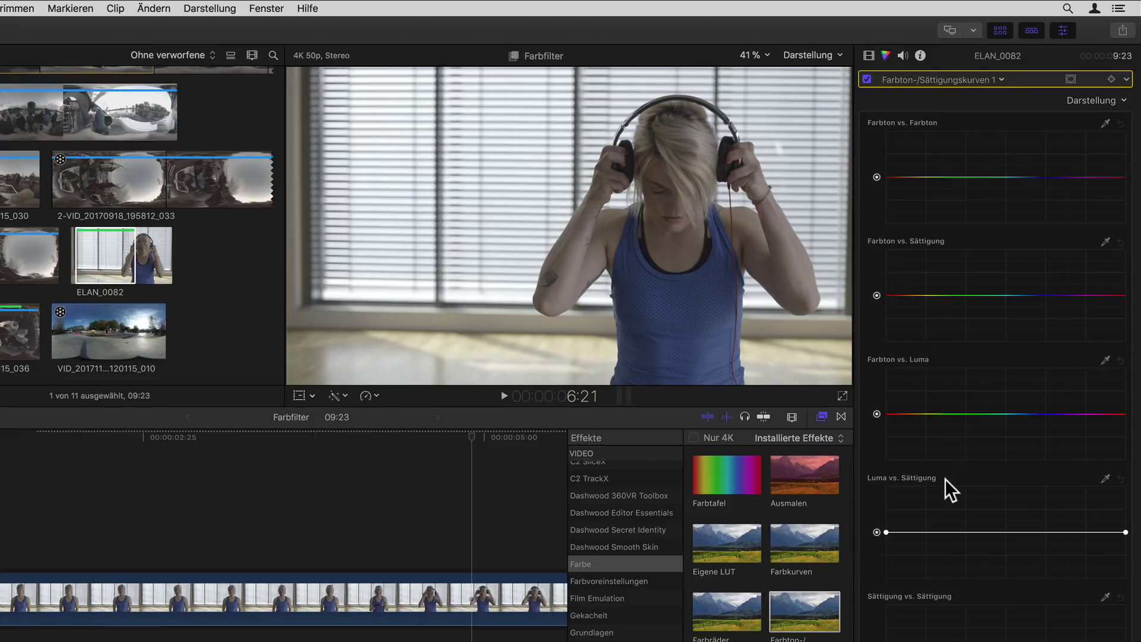
{"action": "scroll", "coordinate": [990, 603], "scroll_direction": "down", "scroll_amount": 4}
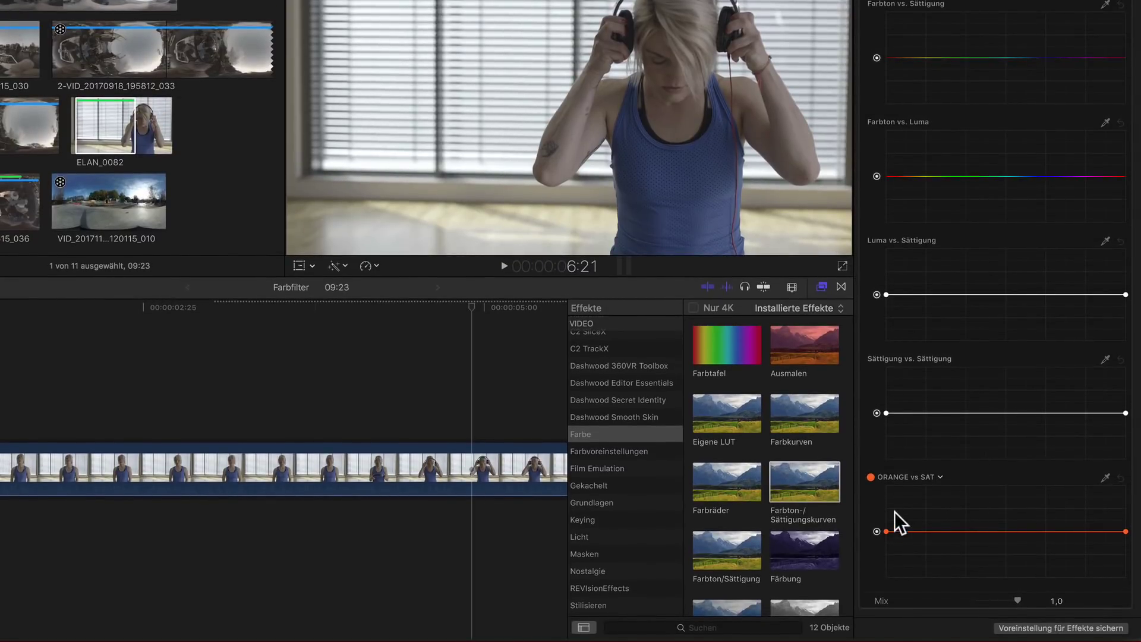
- Raise ORANGE vs SAT, add a three-point bump to Sättigung vs. Sättigung, then reset it flat
{"action": "mouse_move", "coordinate": [877, 531]}
{"action": "left_mouse_down"}
{"action": "mouse_move", "coordinate": [877, 504]}
{"action": "mouse_move", "coordinate": [877, 528]}
{"action": "left_mouse_up"}
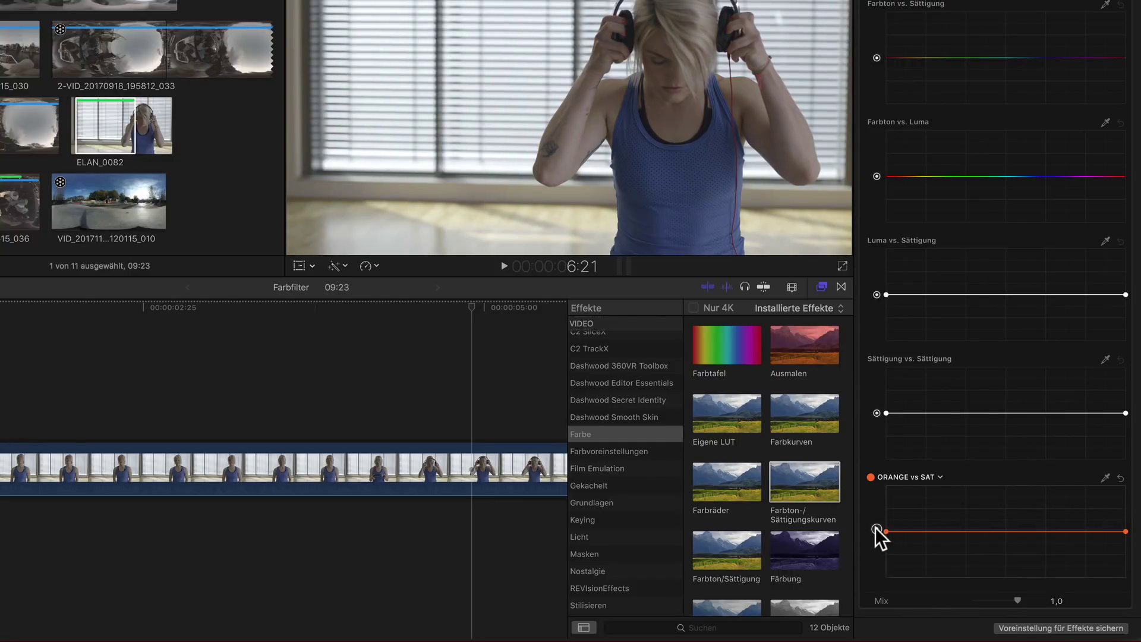
{"action": "mouse_move", "coordinate": [877, 529]}
{"action": "left_mouse_down"}
{"action": "mouse_move", "coordinate": [876, 511]}
{"action": "mouse_move", "coordinate": [877, 529]}
{"action": "left_mouse_up"}
{"action": "left_click", "coordinate": [955, 412]}
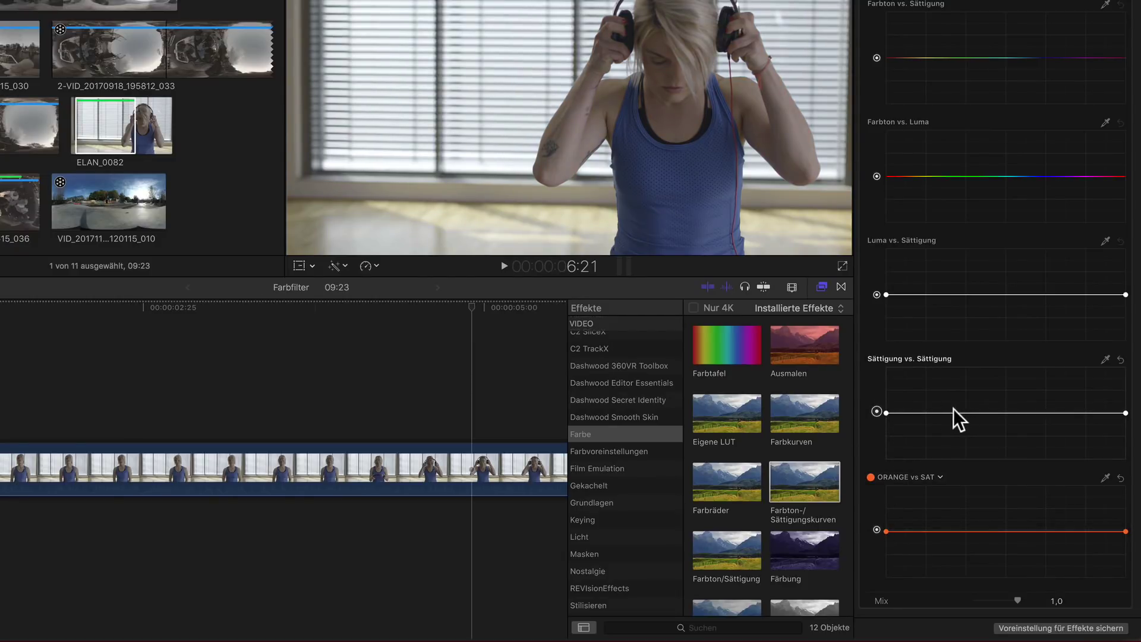
{"action": "left_click", "coordinate": [1012, 412]}
{"action": "left_click", "coordinate": [1055, 412]}
{"action": "left_click_drag", "start_coordinate": [1012, 413], "coordinate": [1011, 393]}
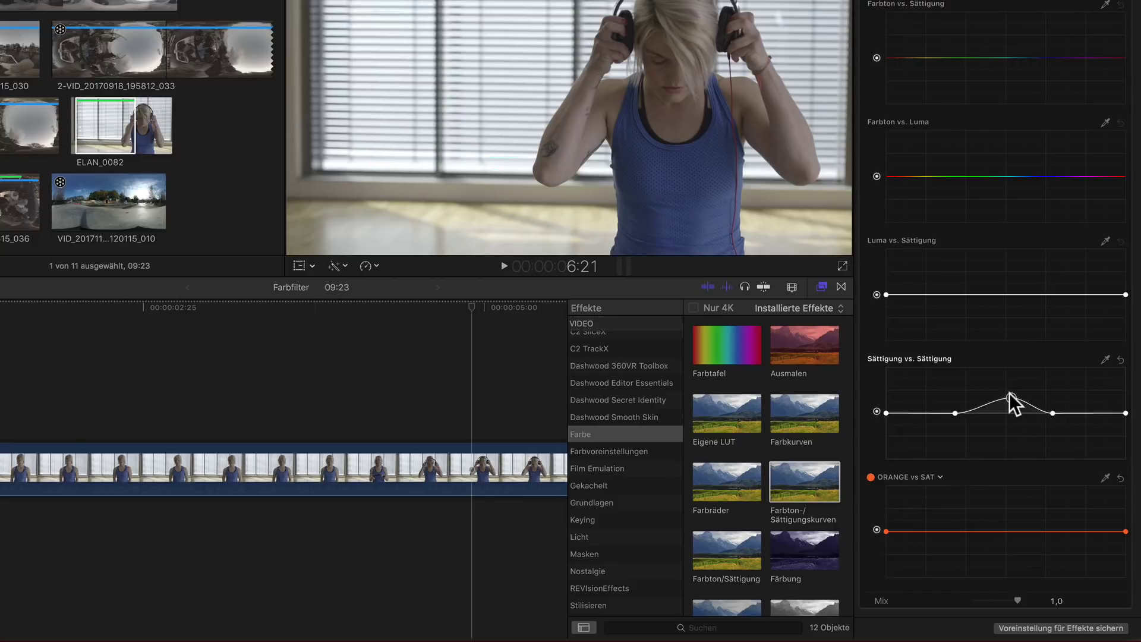
{"action": "mouse_move", "coordinate": [877, 411]}
{"action": "left_mouse_down"}
{"action": "mouse_move", "coordinate": [877, 426]}
{"action": "mouse_move", "coordinate": [877, 384]}
{"action": "left_mouse_up"}
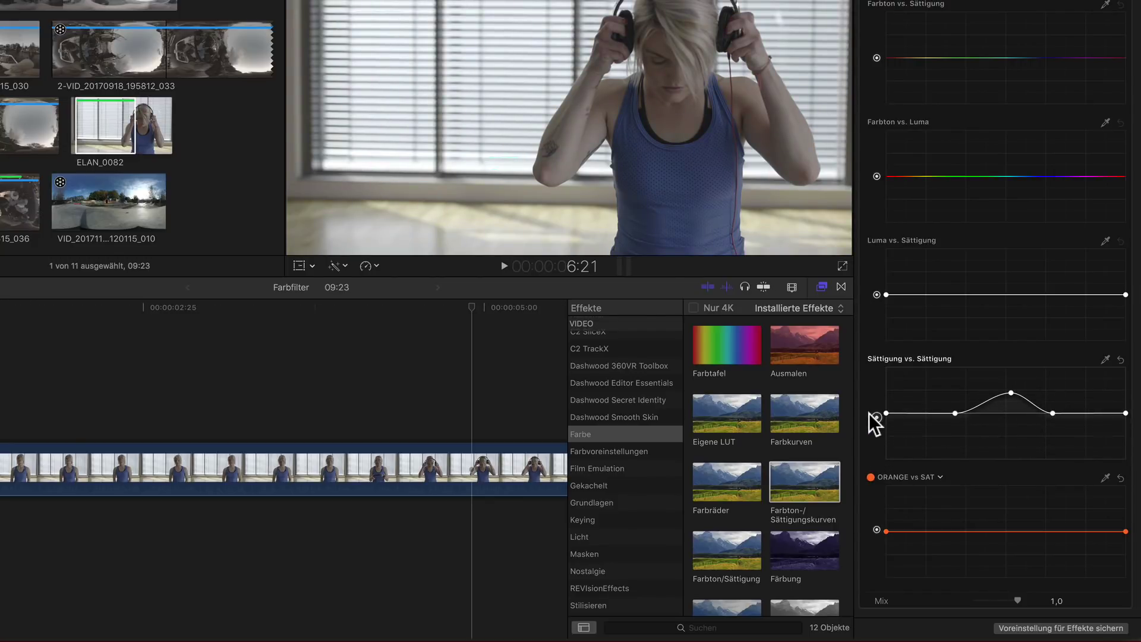
{"action": "left_click", "coordinate": [1121, 360]}
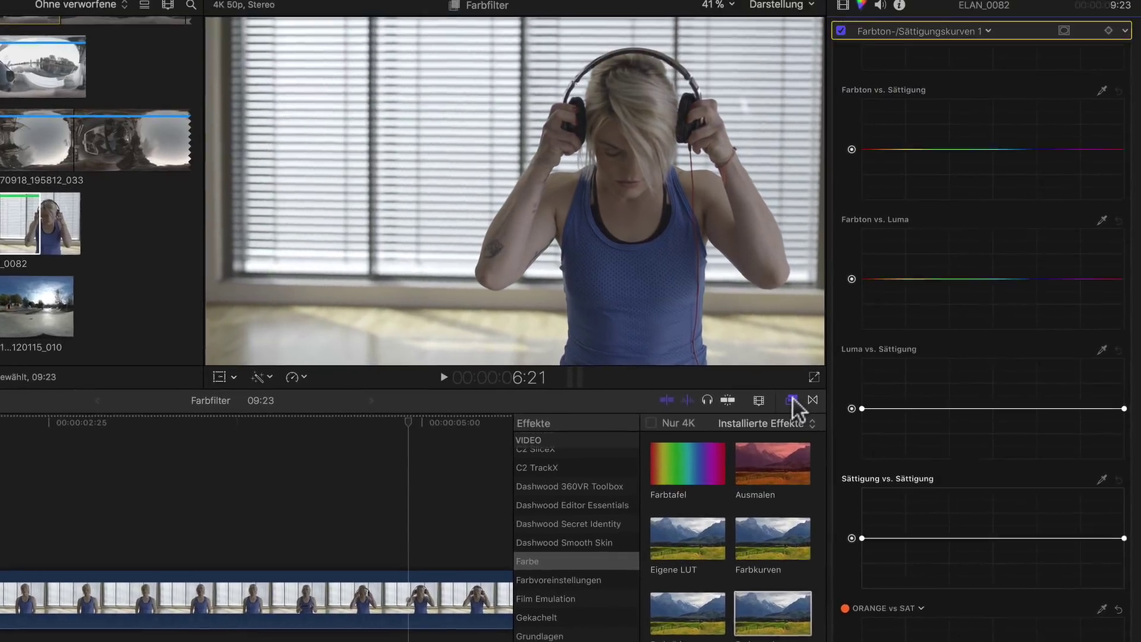
- Hide the effects browser and display single curves (Einzelne Kurven), starting with Farbton vs. Farbton
{"action": "left_click", "coordinate": [822, 288]}
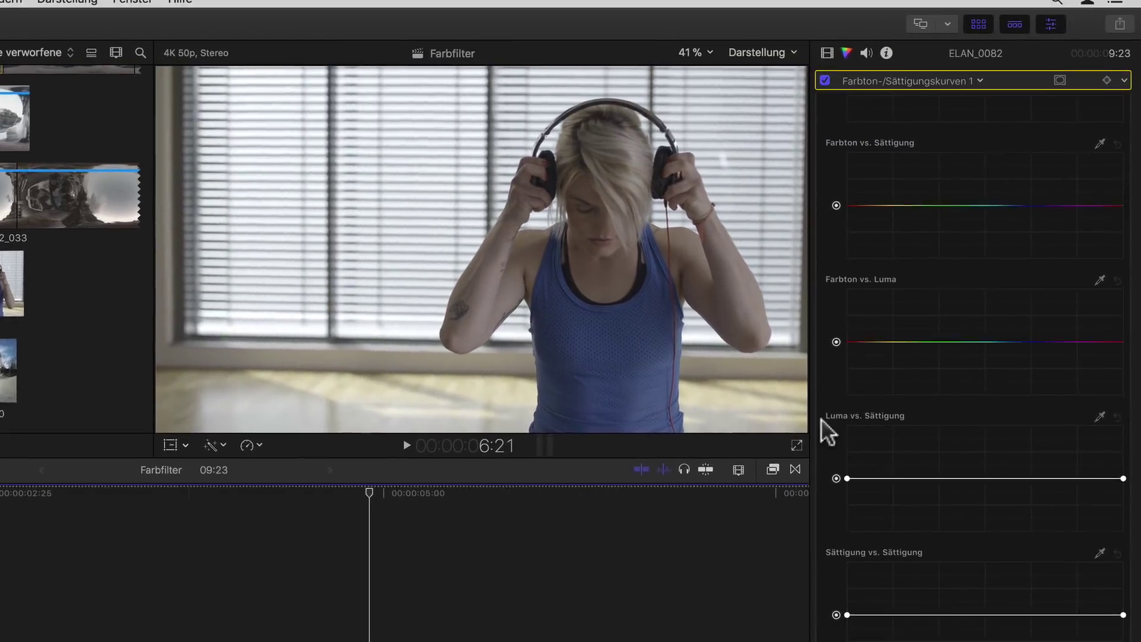
{"action": "scroll", "coordinate": [1091, 153], "scroll_direction": "up", "scroll_amount": 5}
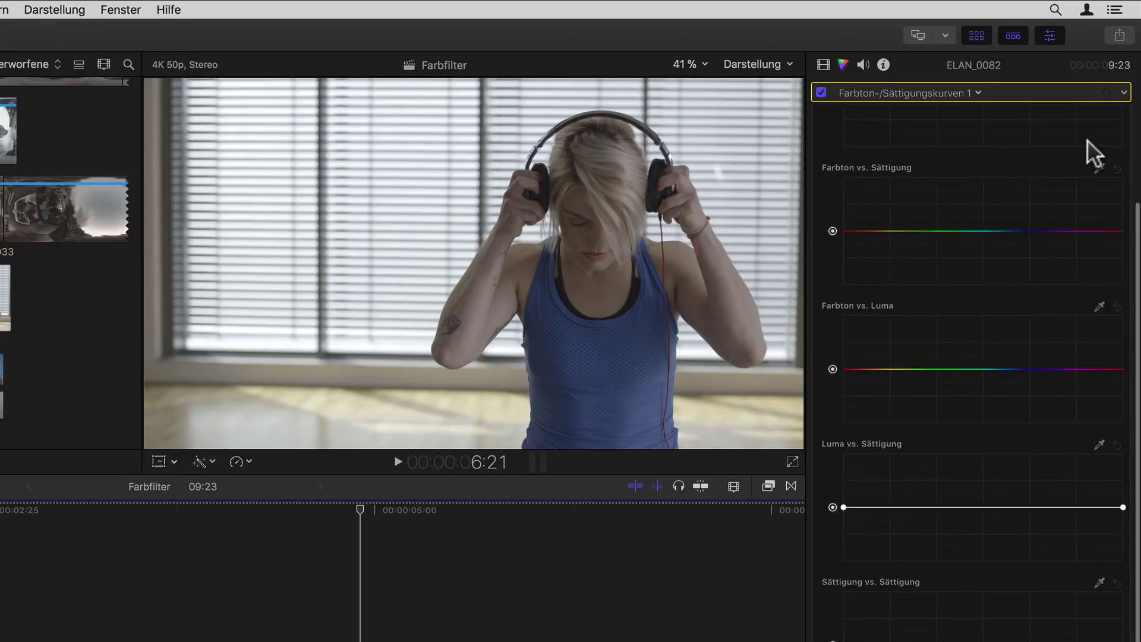
{"action": "left_click", "coordinate": [1120, 118]}
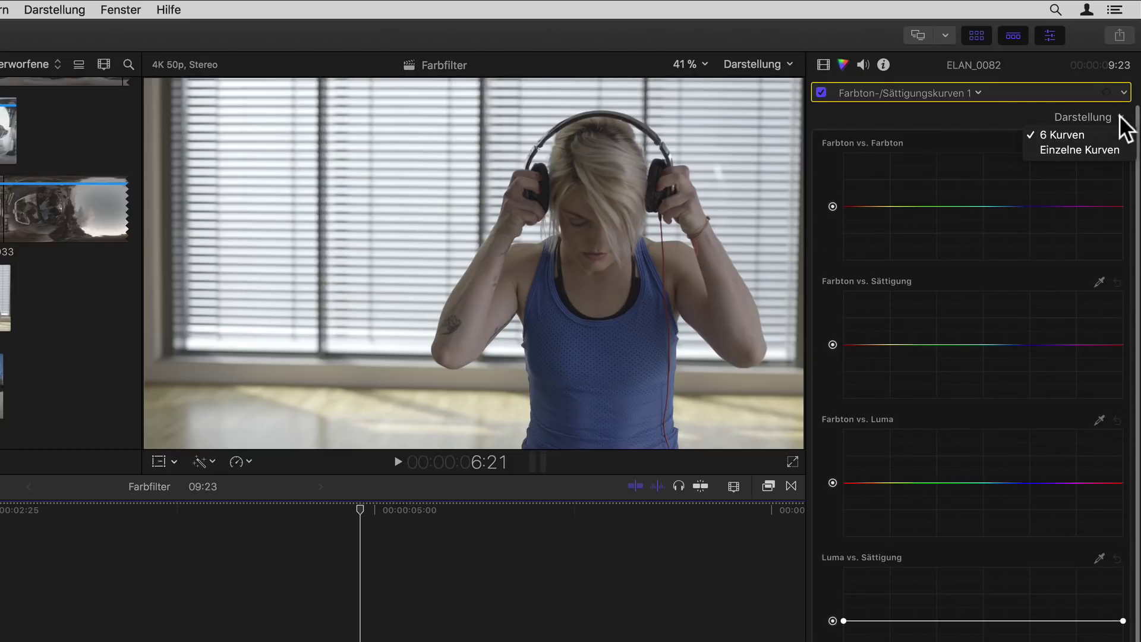
{"action": "left_click", "coordinate": [1101, 150]}
{"action": "left_click", "coordinate": [832, 118]}
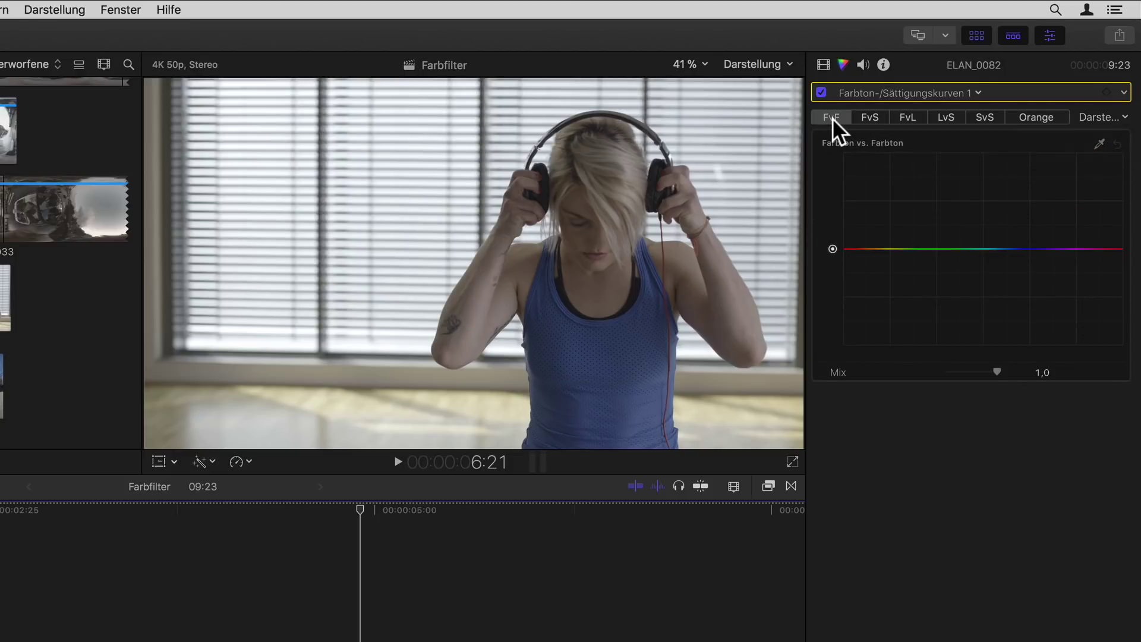
- Sample the blue shirt onto Farbton vs. Farbton, widen its hue range, then reset it flat
{"action": "left_click", "coordinate": [1100, 144]}
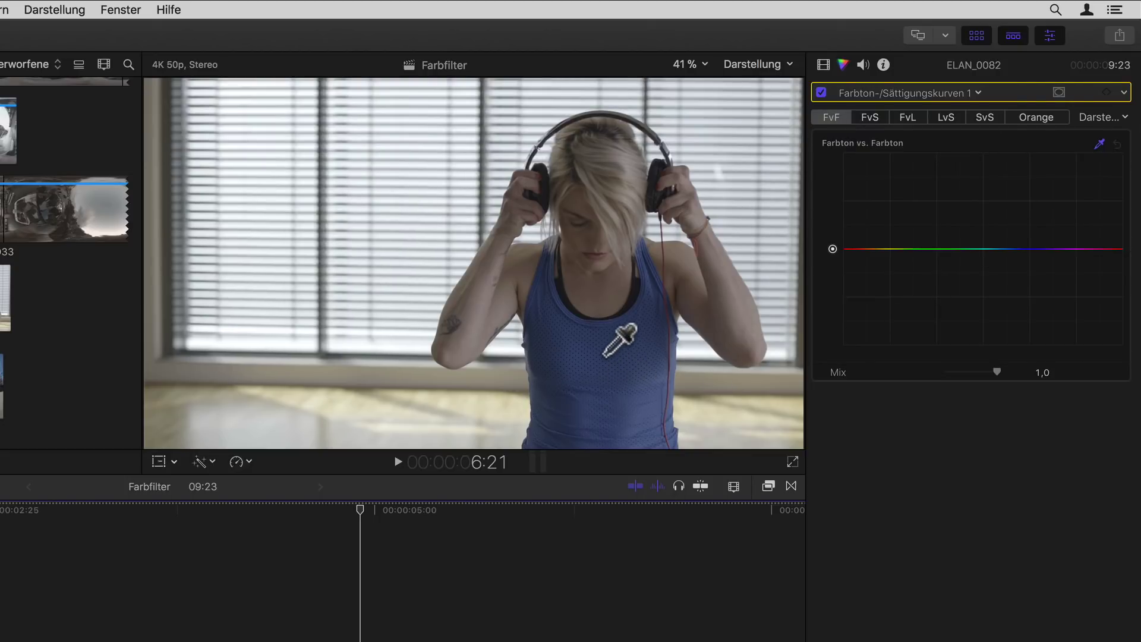
{"action": "left_click", "coordinate": [604, 356]}
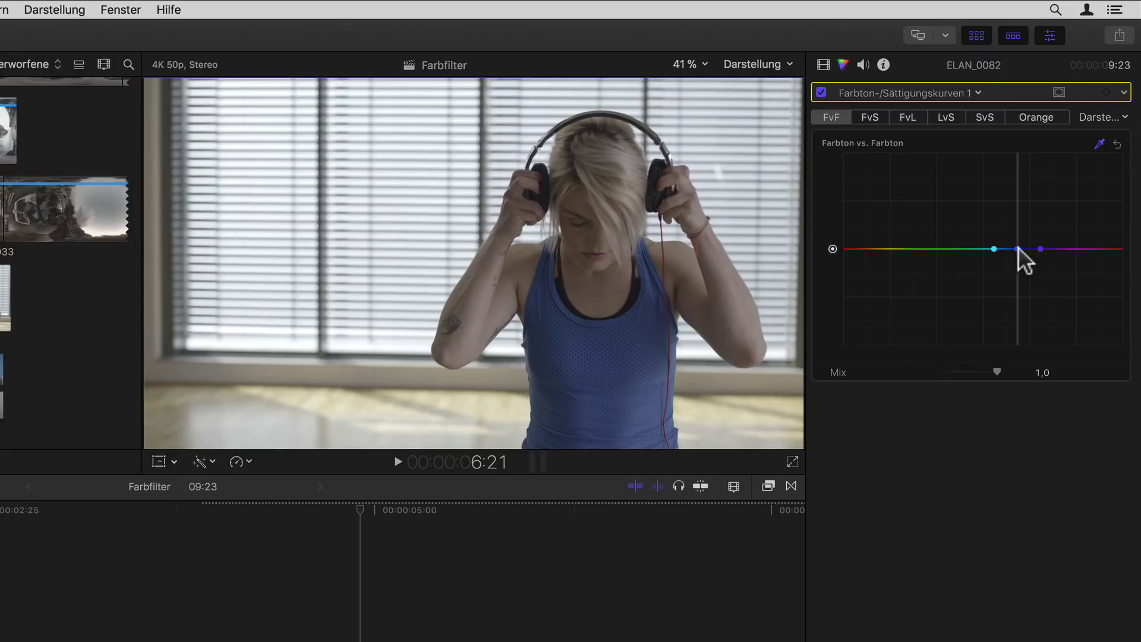
{"action": "left_click_drag", "start_coordinate": [1017, 249], "coordinate": [1018, 249]}
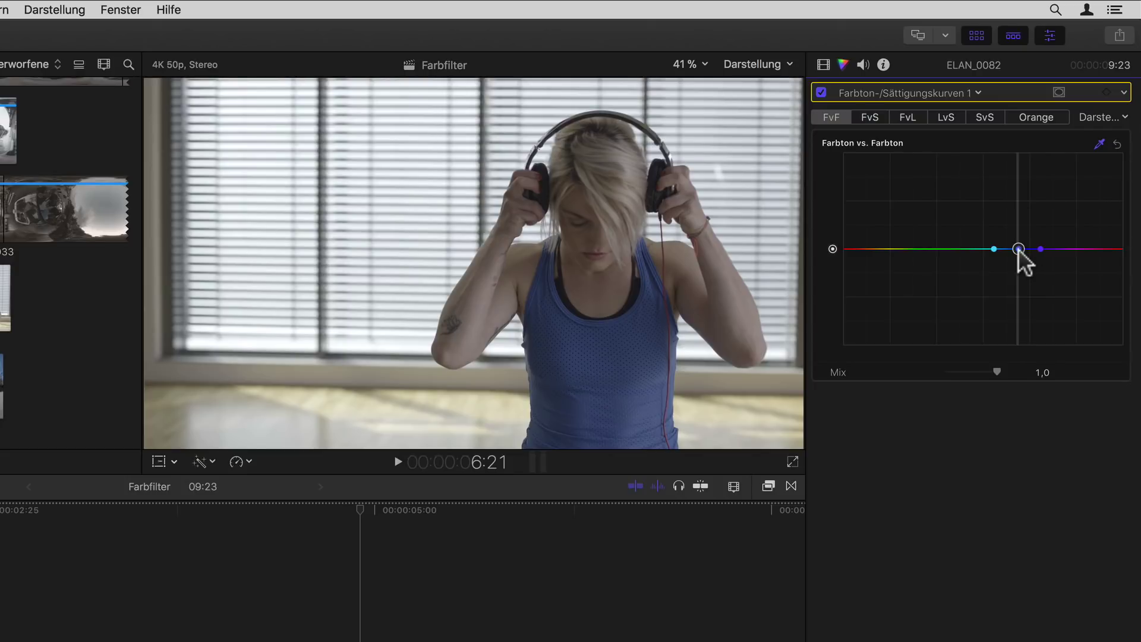
{"action": "mouse_move", "coordinate": [1040, 249]}
{"action": "left_mouse_down"}
{"action": "mouse_move", "coordinate": [1053, 249]}
{"action": "mouse_move", "coordinate": [975, 248]}
{"action": "left_mouse_up"}
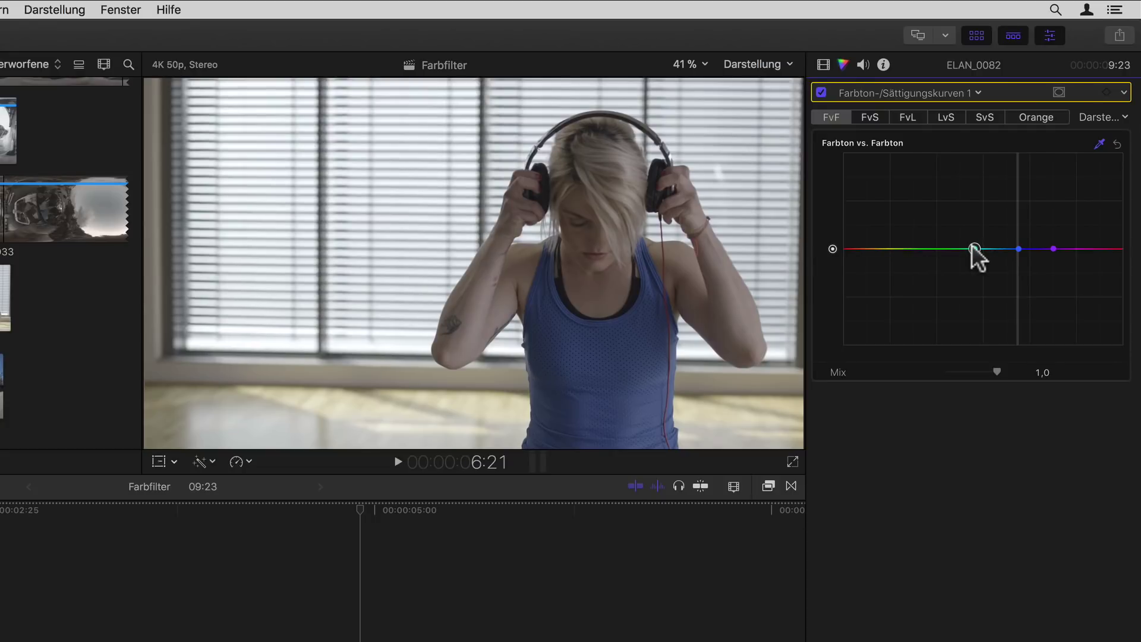
{"action": "left_click_drag", "start_coordinate": [1053, 248], "coordinate": [1057, 249]}
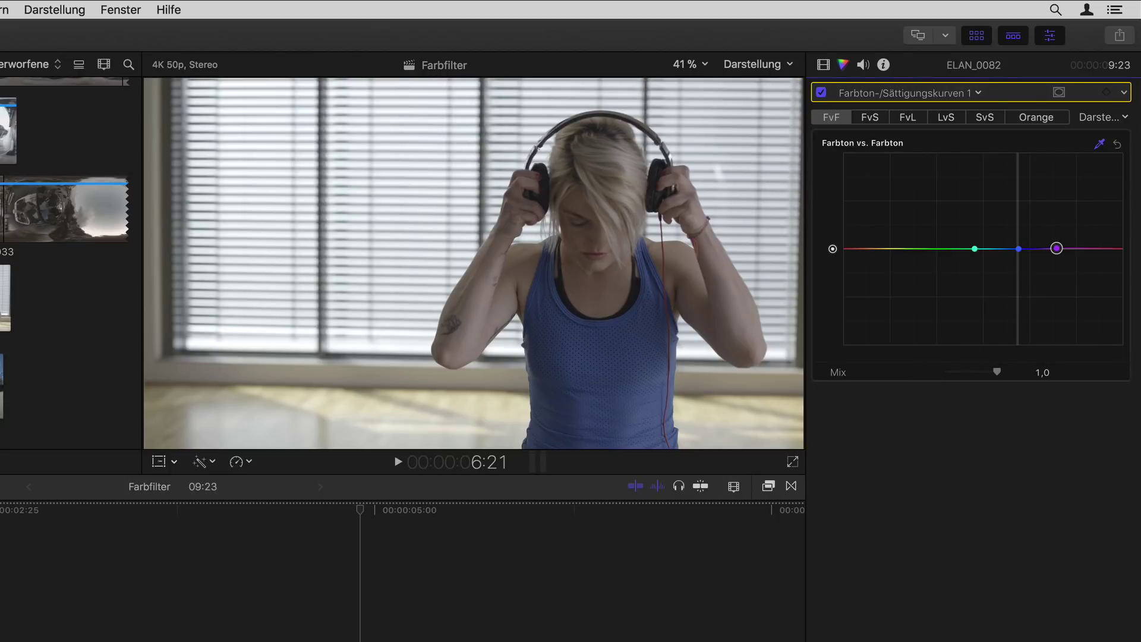
{"action": "left_click", "coordinate": [1117, 143]}
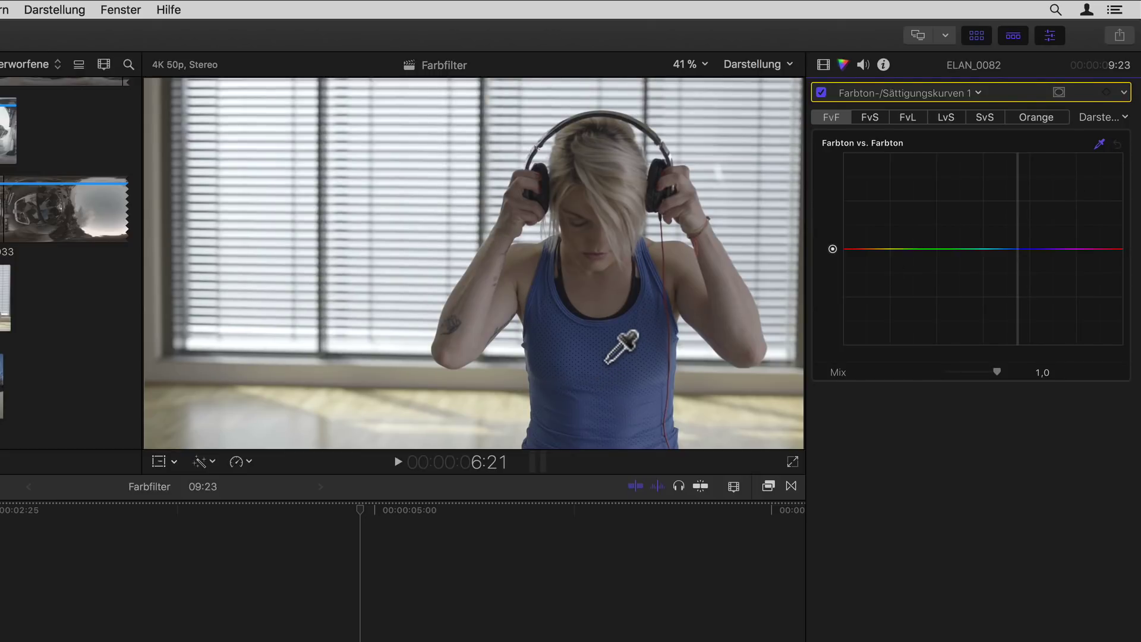
- Drag-sample a circular shirt area onto Farbton vs. Farbton, then test green and magenta shifts
{"action": "left_click_drag", "start_coordinate": [605, 363], "coordinate": [640, 385]}
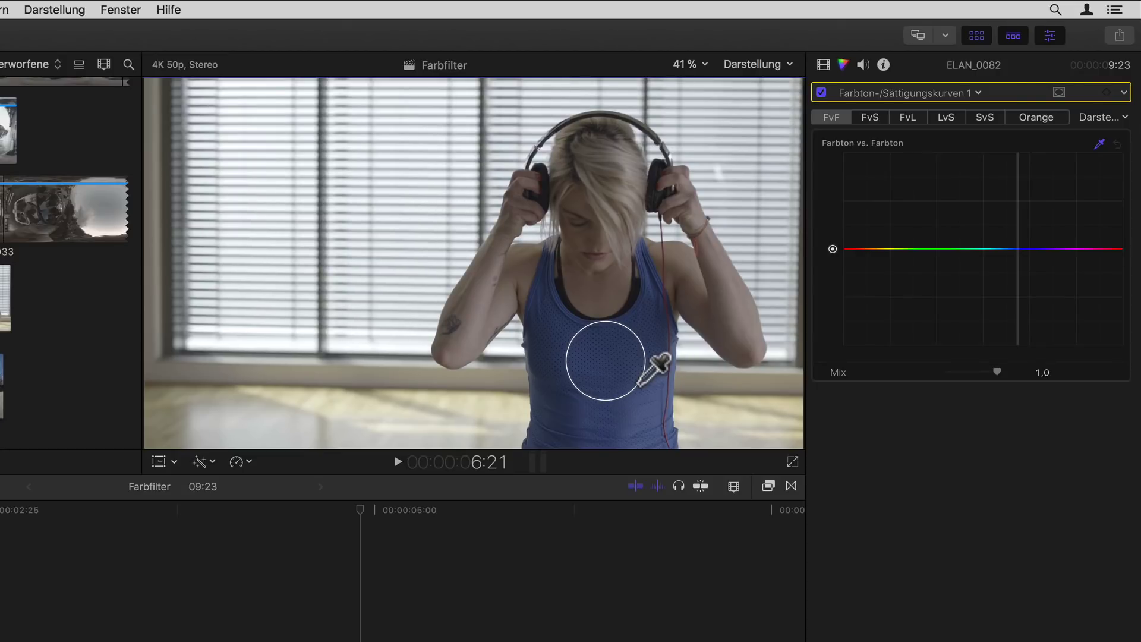
{"action": "left_click_drag", "start_coordinate": [638, 386], "coordinate": [639, 388]}
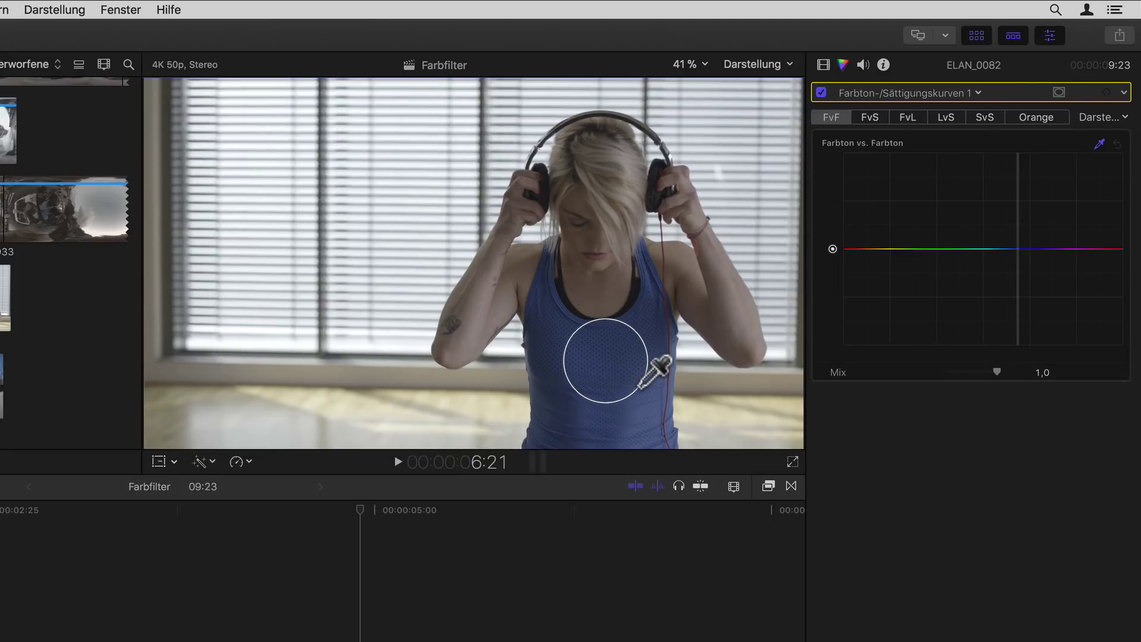
{"action": "left_click_drag", "start_coordinate": [639, 386], "coordinate": [639, 387]}
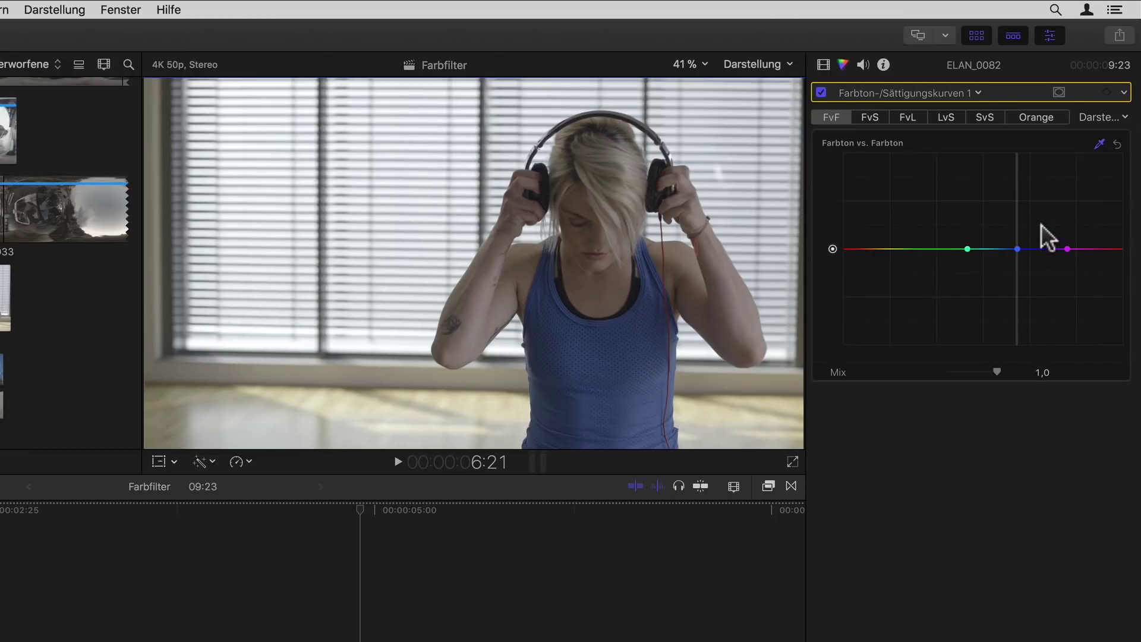
{"action": "mouse_move", "coordinate": [1019, 249]}
{"action": "left_mouse_down"}
{"action": "mouse_move", "coordinate": [1017, 180]}
{"action": "mouse_move", "coordinate": [1018, 334]}
{"action": "mouse_move", "coordinate": [1015, 174]}
{"action": "mouse_move", "coordinate": [1016, 248]}
{"action": "left_mouse_up"}
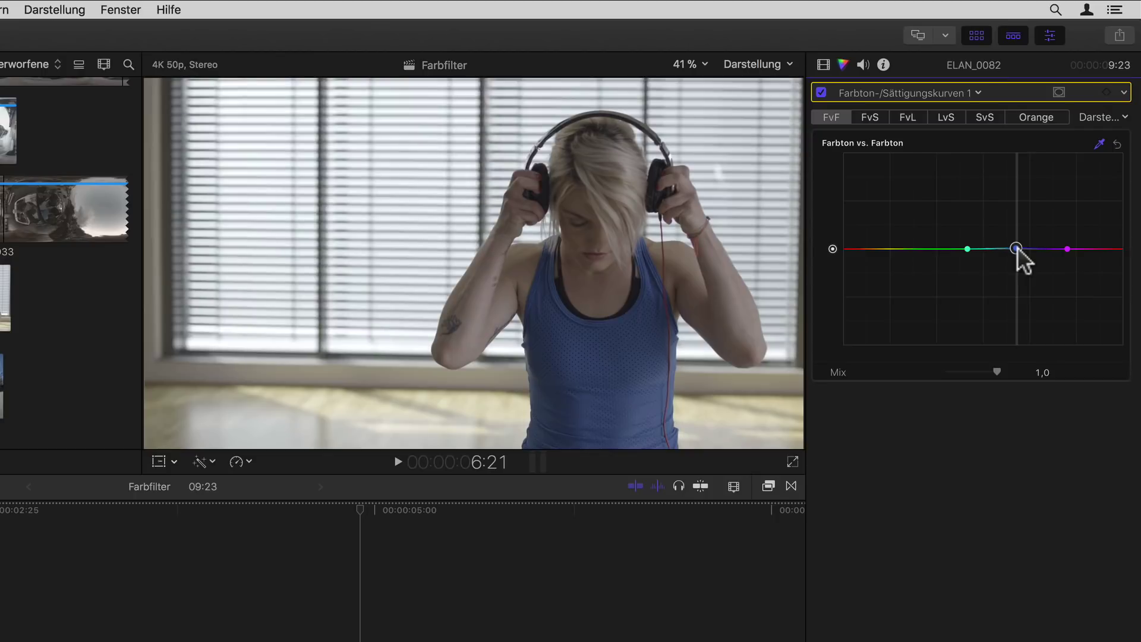
{"action": "mouse_move", "coordinate": [1018, 248]}
{"action": "left_mouse_down"}
{"action": "mouse_move", "coordinate": [1015, 291]}
{"action": "mouse_move", "coordinate": [1019, 176]}
{"action": "mouse_move", "coordinate": [1019, 306]}
{"action": "mouse_move", "coordinate": [1018, 248]}
{"action": "left_mouse_up"}
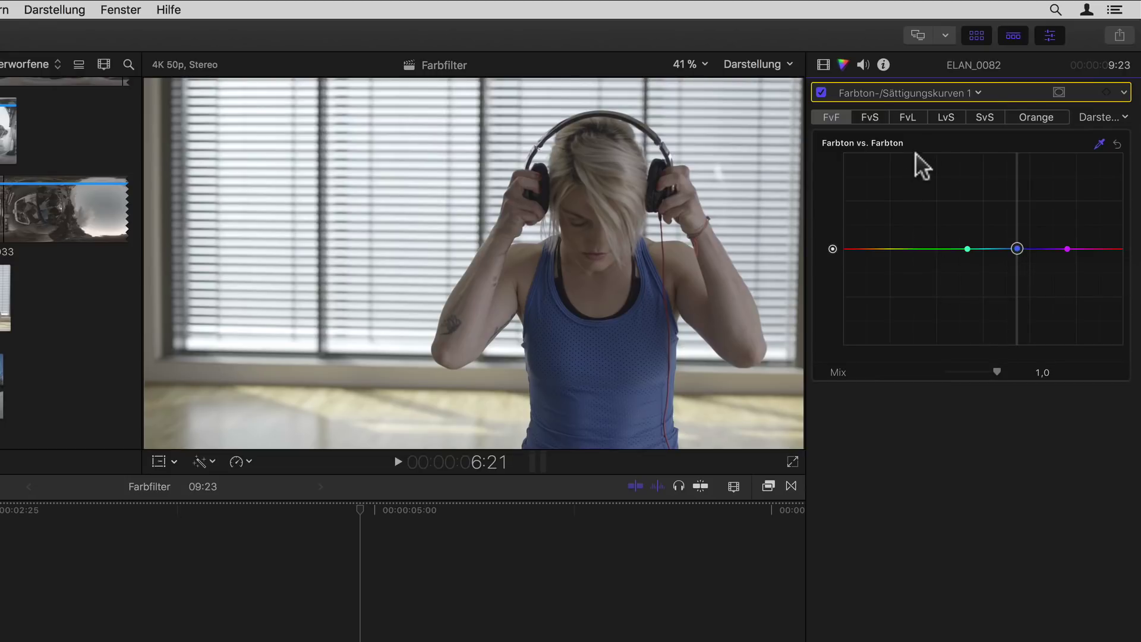
- On Farbton vs. Luma, sample the blue shirt and raise its hue point to a moderate peak
{"action": "left_click", "coordinate": [911, 114]}
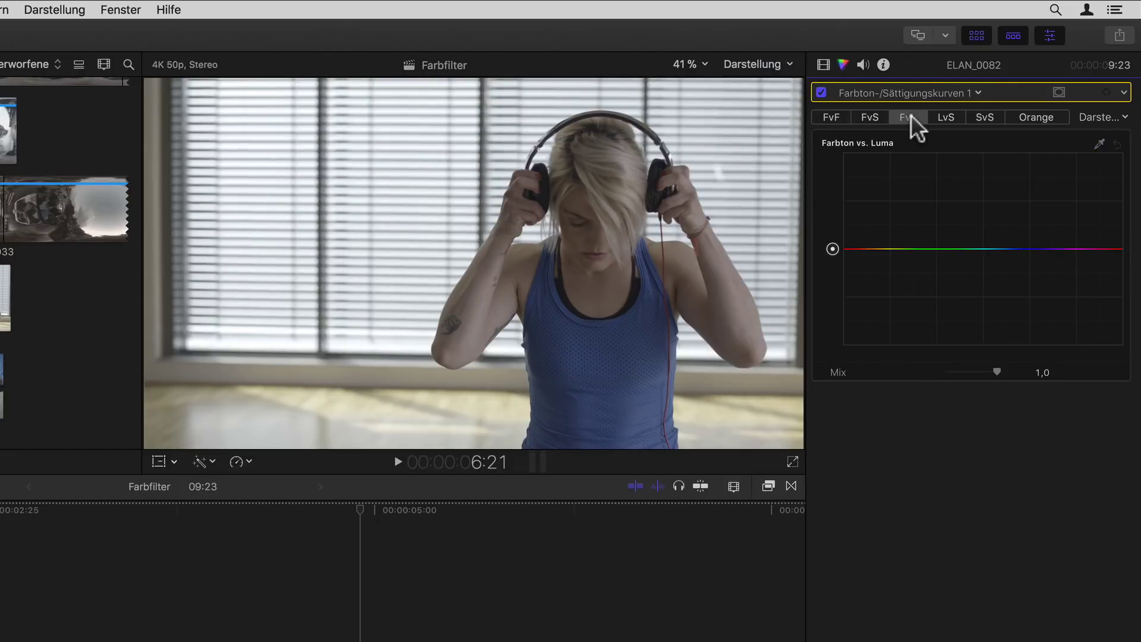
{"action": "left_click", "coordinate": [1099, 143]}
{"action": "left_click_drag", "start_coordinate": [607, 379], "coordinate": [647, 409]}
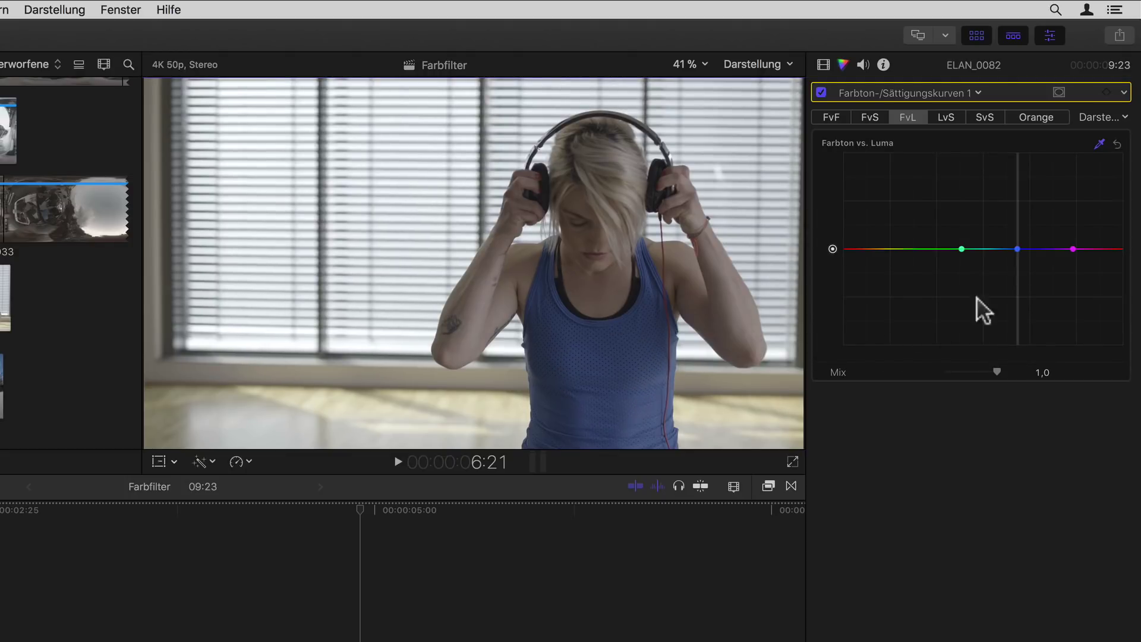
{"action": "mouse_move", "coordinate": [1017, 249]}
{"action": "left_mouse_down"}
{"action": "mouse_move", "coordinate": [1016, 193]}
{"action": "mouse_move", "coordinate": [1019, 303]}
{"action": "mouse_move", "coordinate": [1019, 164]}
{"action": "mouse_move", "coordinate": [1018, 200]}
{"action": "left_mouse_up"}
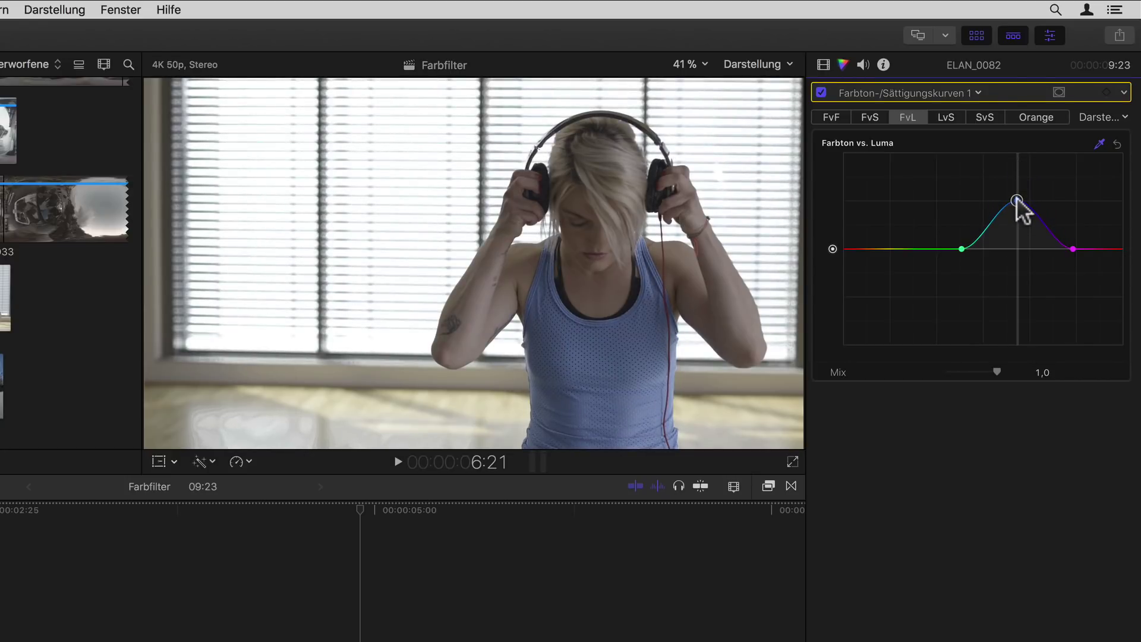
{"action": "mouse_move", "coordinate": [1017, 201]}
{"action": "left_mouse_down"}
{"action": "mouse_move", "coordinate": [1018, 239]}
{"action": "mouse_move", "coordinate": [1018, 224]}
{"action": "left_mouse_up"}
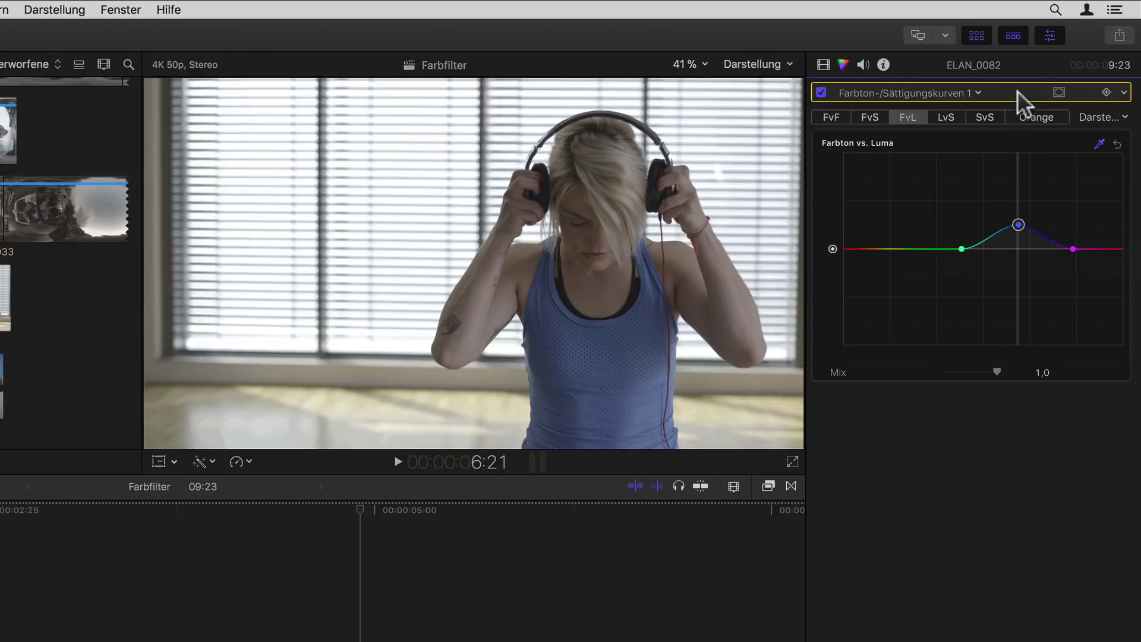
- Add a Farbmaske colour mask sampled from several areas of the blue top
{"action": "left_click", "coordinate": [1059, 93]}
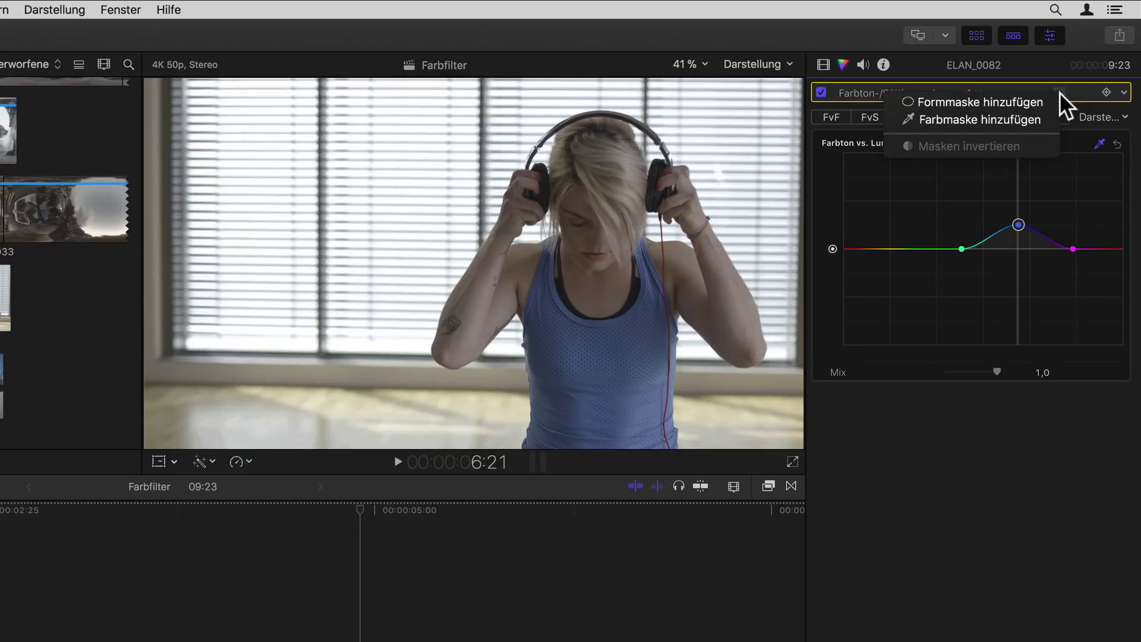
{"action": "left_click", "coordinate": [1036, 116]}
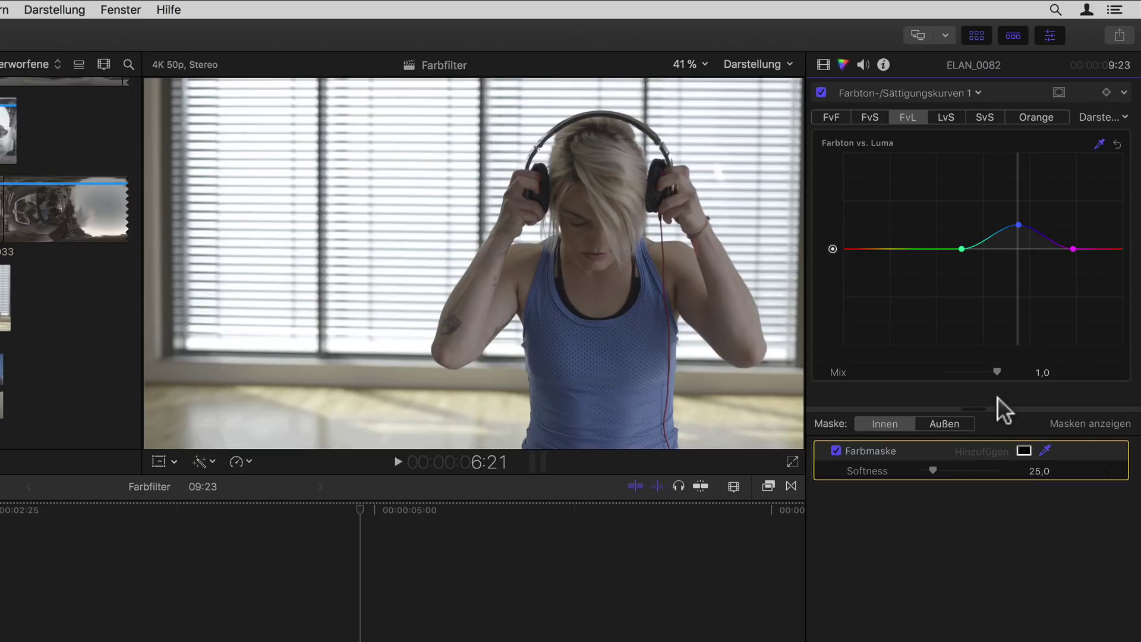
{"action": "left_click", "coordinate": [1045, 451]}
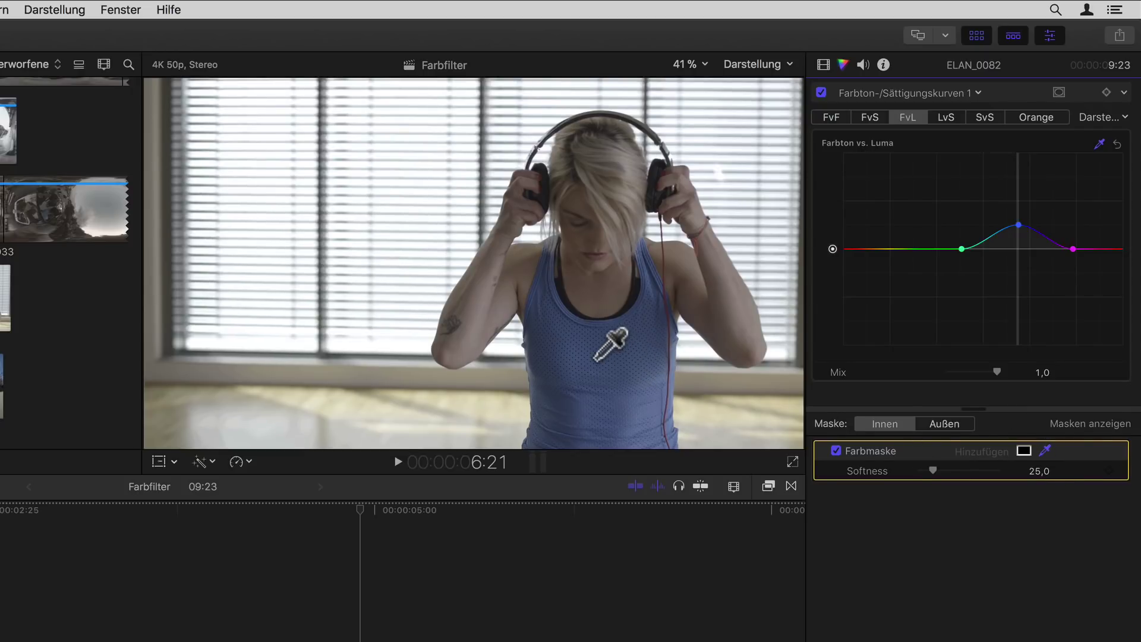
{"action": "left_click_drag", "start_coordinate": [595, 359], "coordinate": [619, 384]}
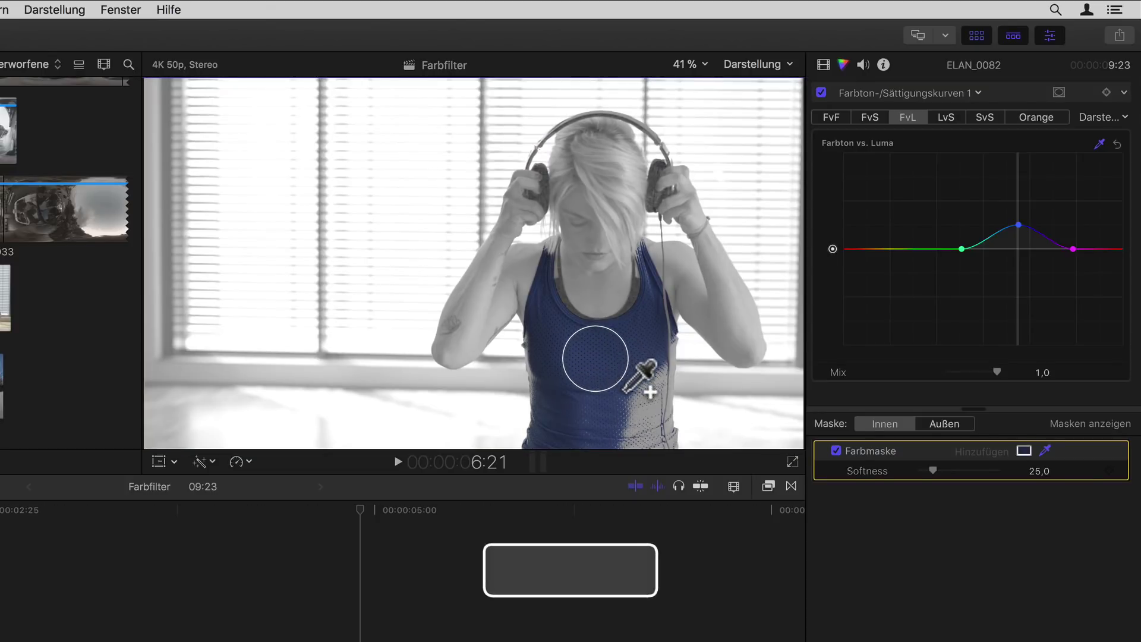
{"action": "left_click_drag", "start_coordinate": [635, 402], "coordinate": [652, 412]}
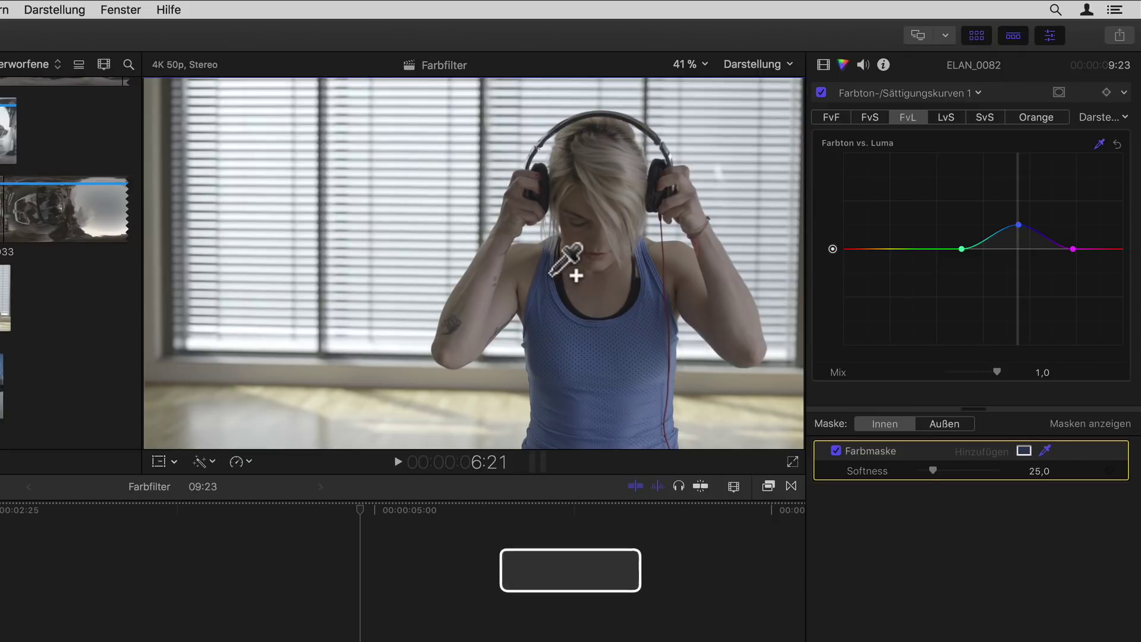
{"action": "left_click_drag", "start_coordinate": [541, 271], "coordinate": [541, 272]}
{"action": "left_click_drag", "start_coordinate": [649, 429], "coordinate": [652, 443]}
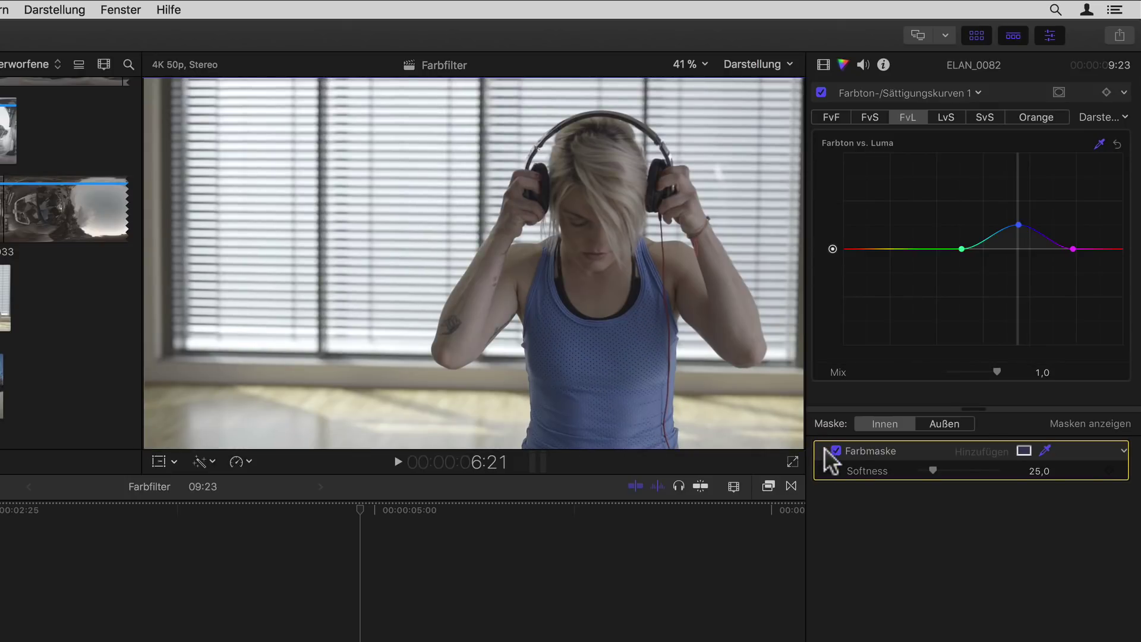
- Lighten the masked top on the Farbton vs. Luma curve, toggling the mask to compare
{"action": "left_click_drag", "start_coordinate": [1018, 225], "coordinate": [1019, 177]}
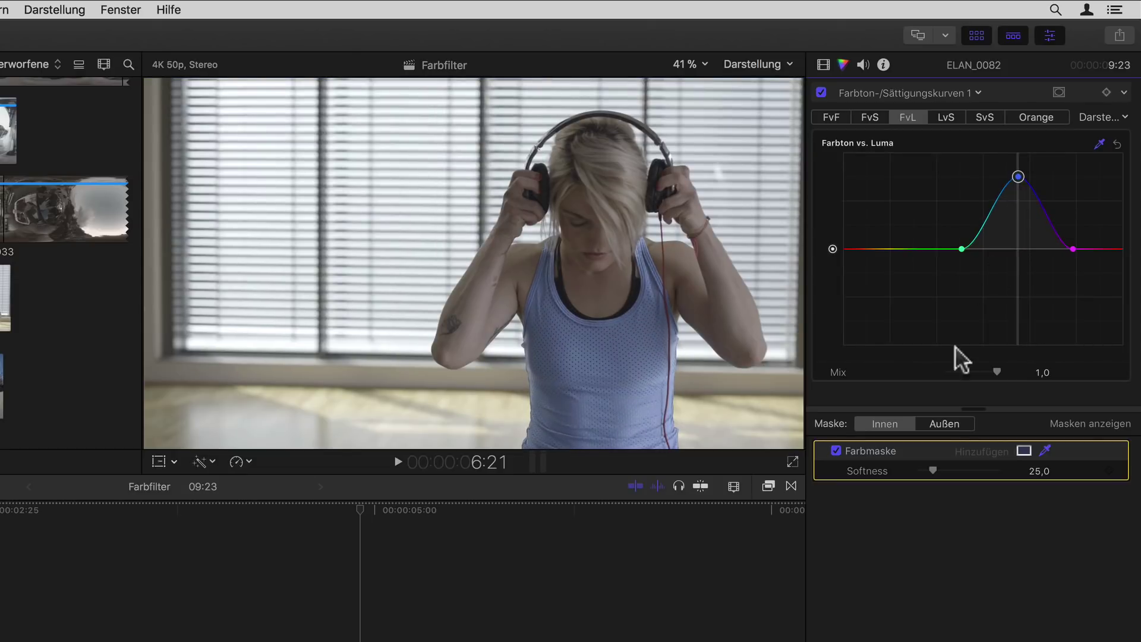
{"action": "left_click", "coordinate": [835, 449]}
{"action": "left_click", "coordinate": [834, 449]}
{"action": "left_click", "coordinate": [834, 449]}
{"action": "left_click", "coordinate": [835, 450]}
{"action": "left_click", "coordinate": [834, 449]}
{"action": "left_click", "coordinate": [834, 450]}
{"action": "left_click", "coordinate": [834, 450]}
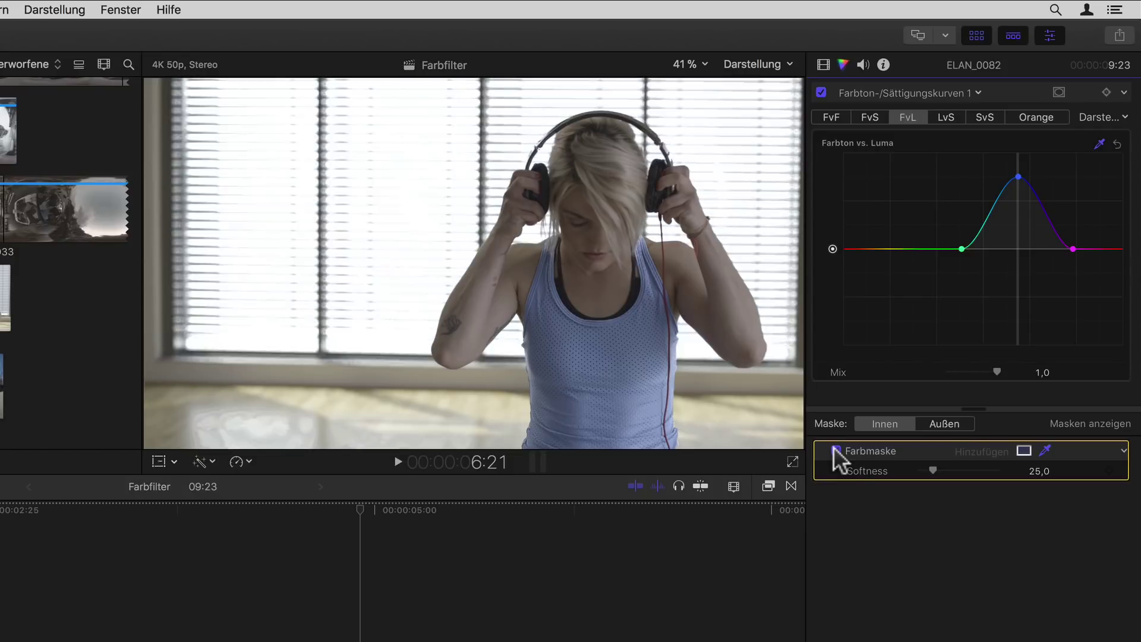
{"action": "left_click", "coordinate": [835, 450]}
- Raise the Farbton vs. Farbton peak to turn the top green, then disable the mask to compare
{"action": "left_click", "coordinate": [831, 117]}
{"action": "left_click_drag", "start_coordinate": [1018, 249], "coordinate": [1023, 183]}
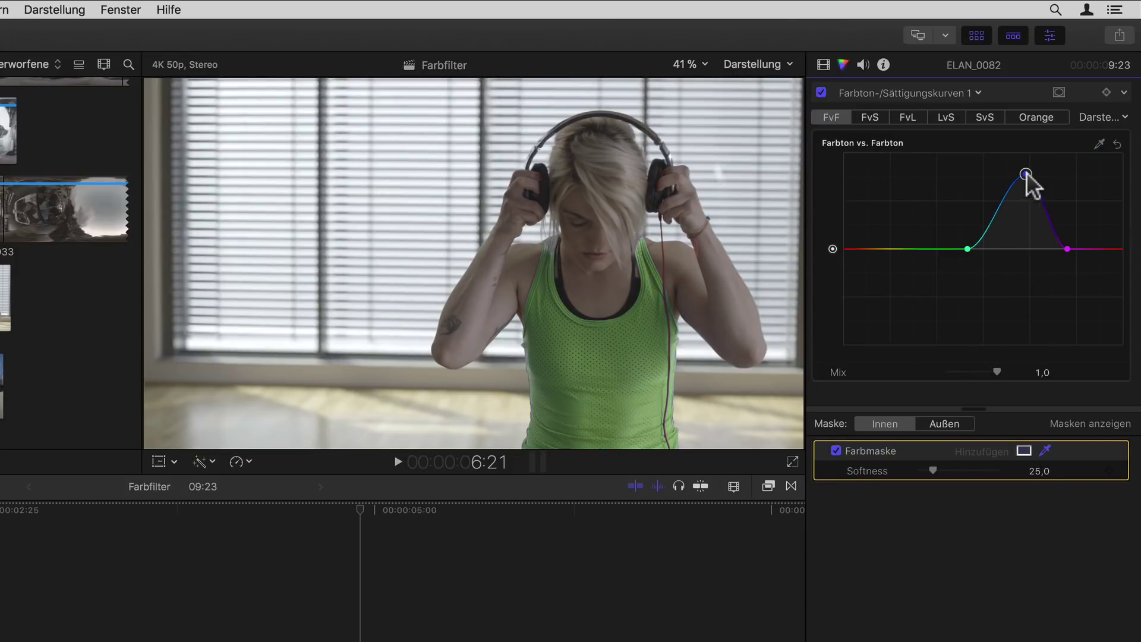
{"action": "left_click", "coordinate": [835, 450]}
- Re-enable the Farbmaske and move the playhead to an early frame showing the green top
{"action": "left_click", "coordinate": [836, 450]}
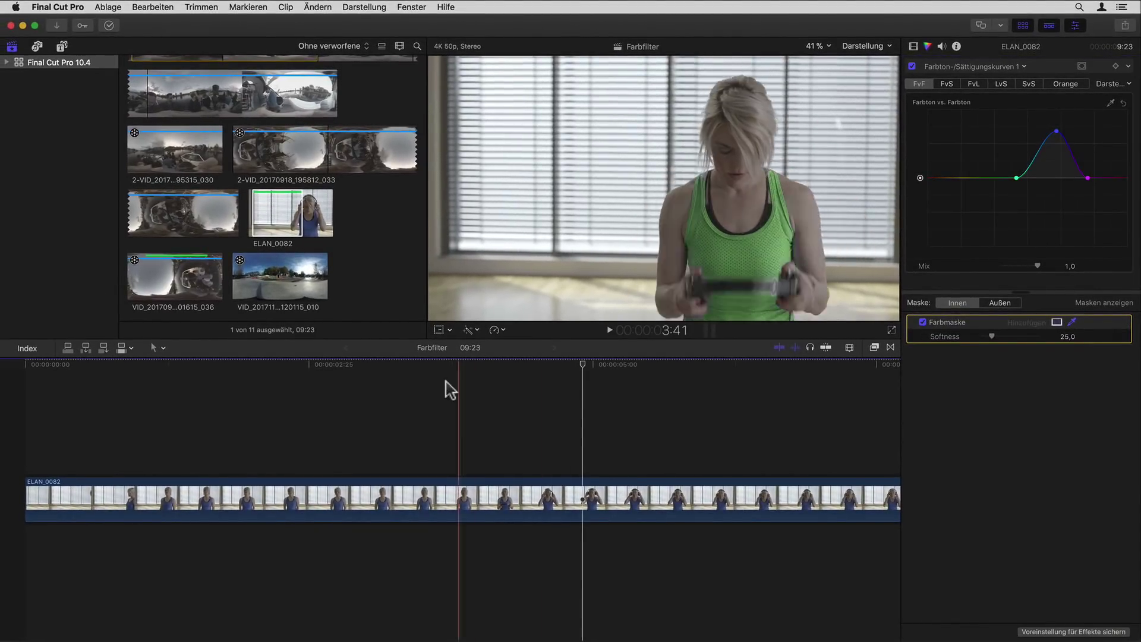
{"action": "left_click", "coordinate": [175, 395]}
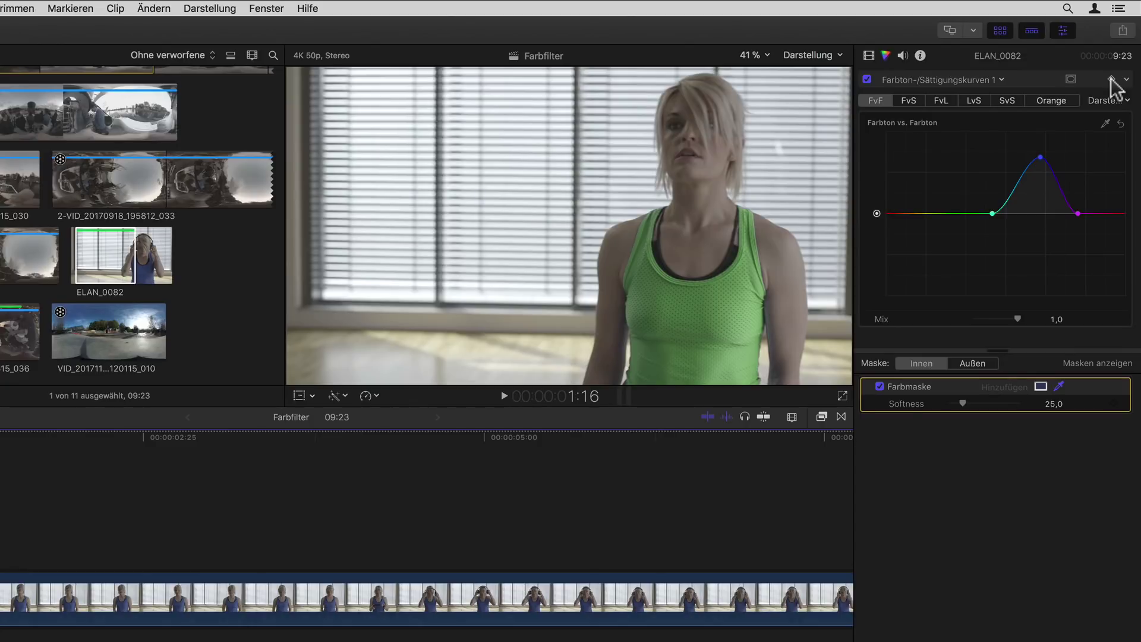
- Add a hue curves keyframe and fine-tune the Farbton vs. Farbton peak to keep the shirt green
{"action": "left_click", "coordinate": [1112, 79]}
{"action": "mouse_move", "coordinate": [1039, 157]}
{"action": "left_mouse_down"}
{"action": "mouse_move", "coordinate": [1044, 127]}
{"action": "mouse_move", "coordinate": [1036, 156]}
{"action": "left_mouse_up"}
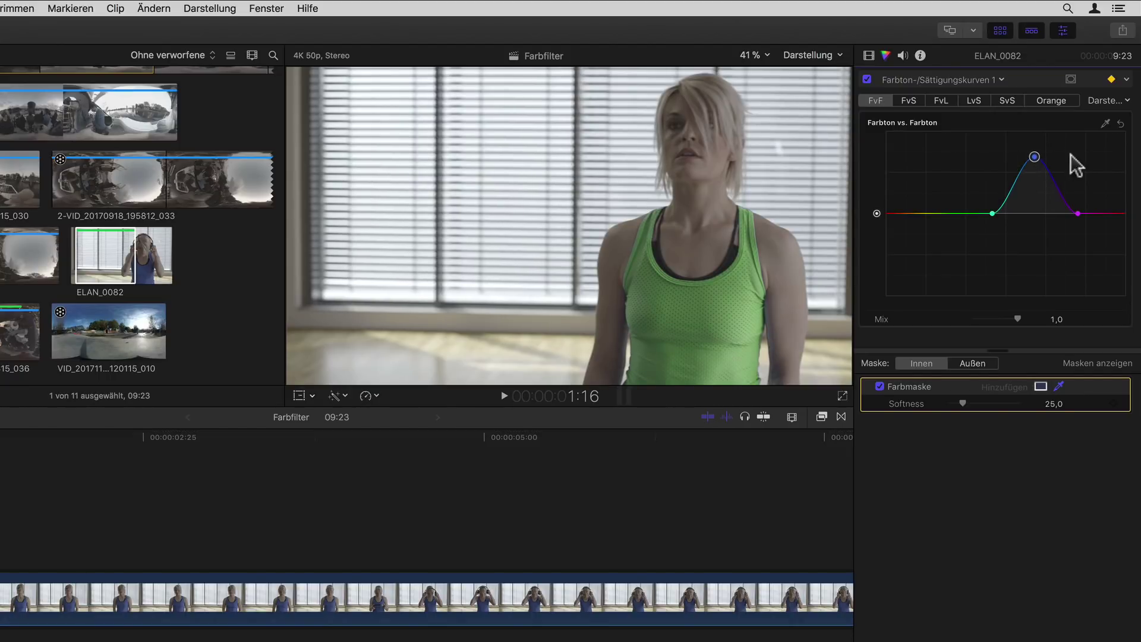
{"action": "left_click_drag", "start_coordinate": [1052, 159], "coordinate": [1053, 155]}
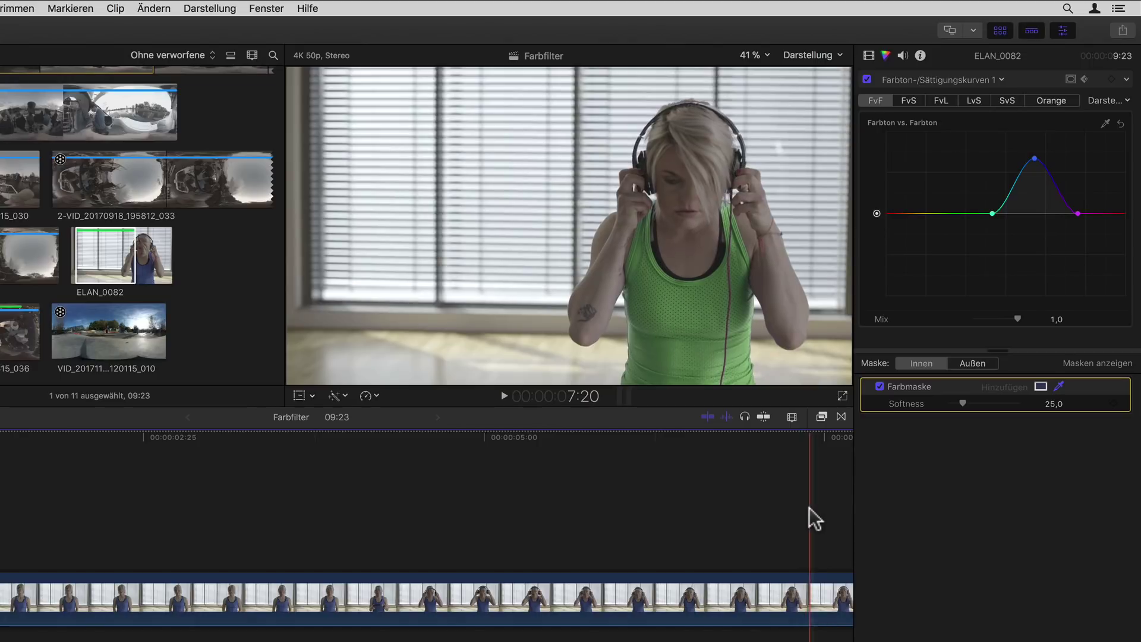
- At 7:20, drag the peak down to turn the shirt pink, then play back to review
{"action": "left_click", "coordinate": [811, 523]}
{"action": "left_click_drag", "start_coordinate": [1034, 158], "coordinate": [1034, 283]}
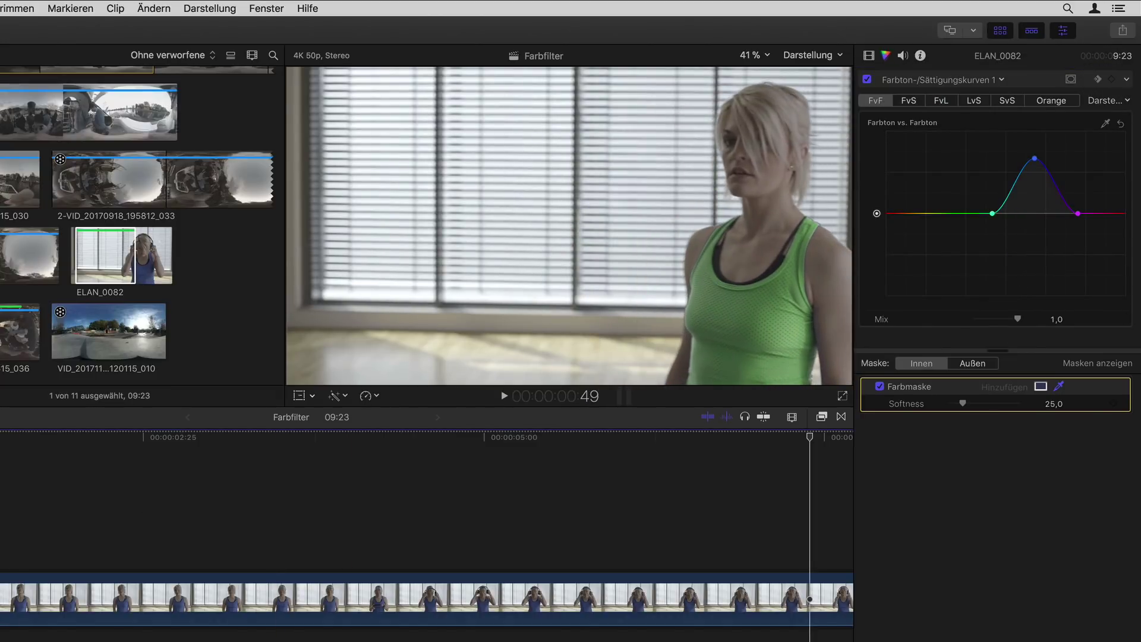
{"action": "key", "text": "space"}
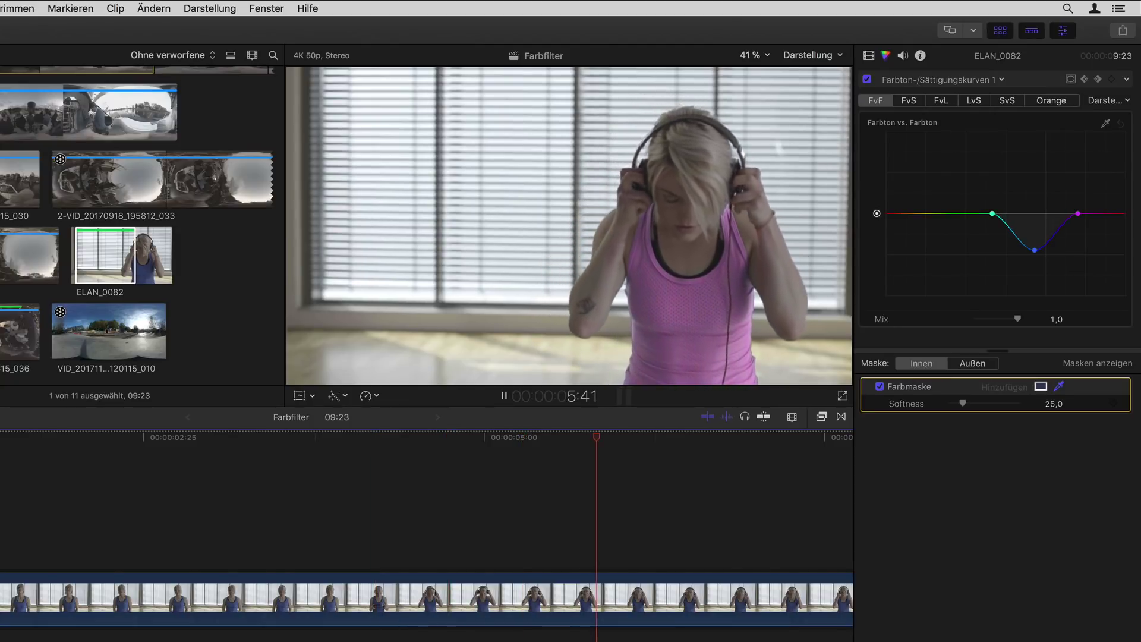
{"action": "key", "text": "space"}
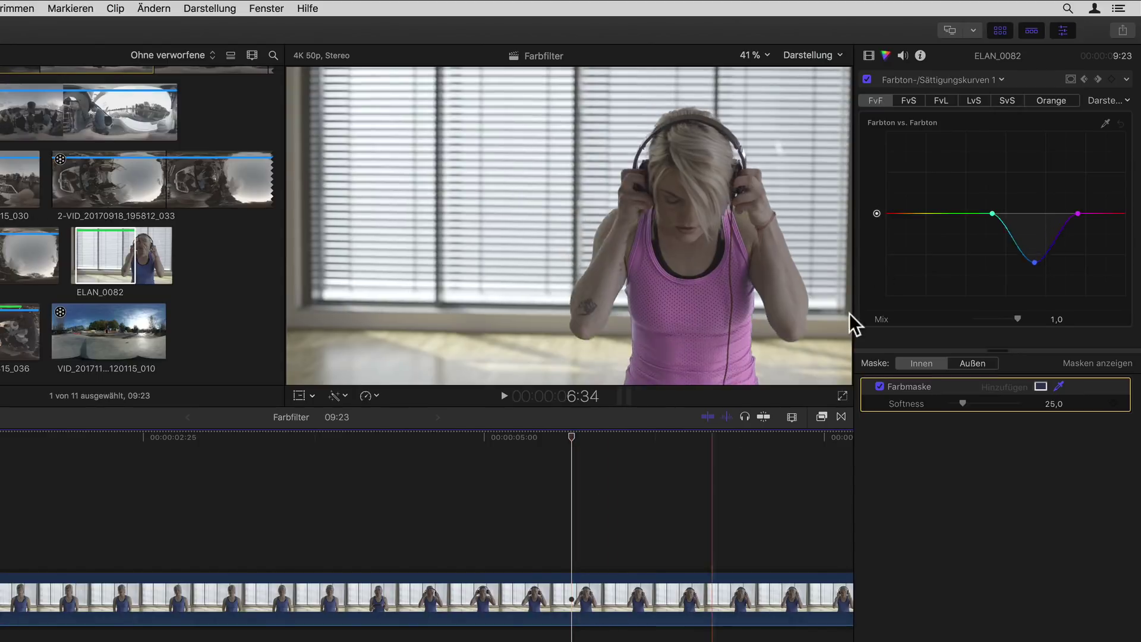
- Switch to the Farbtafel 1 correction and push the Master colour puck to tint the image green
{"action": "left_click", "coordinate": [924, 81]}
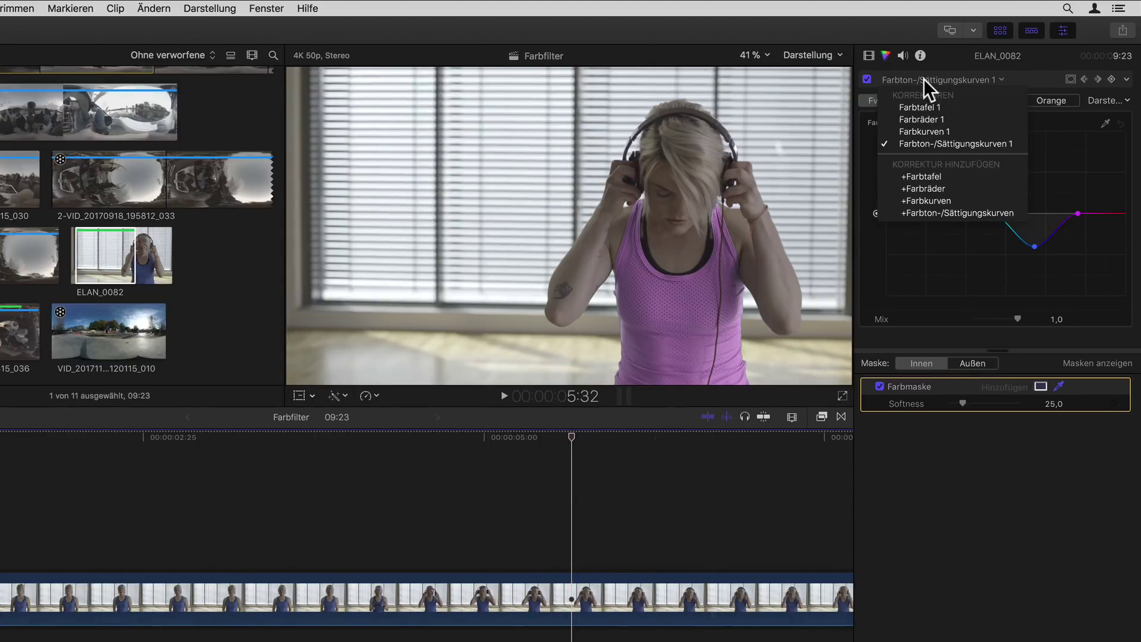
{"action": "left_click", "coordinate": [928, 108]}
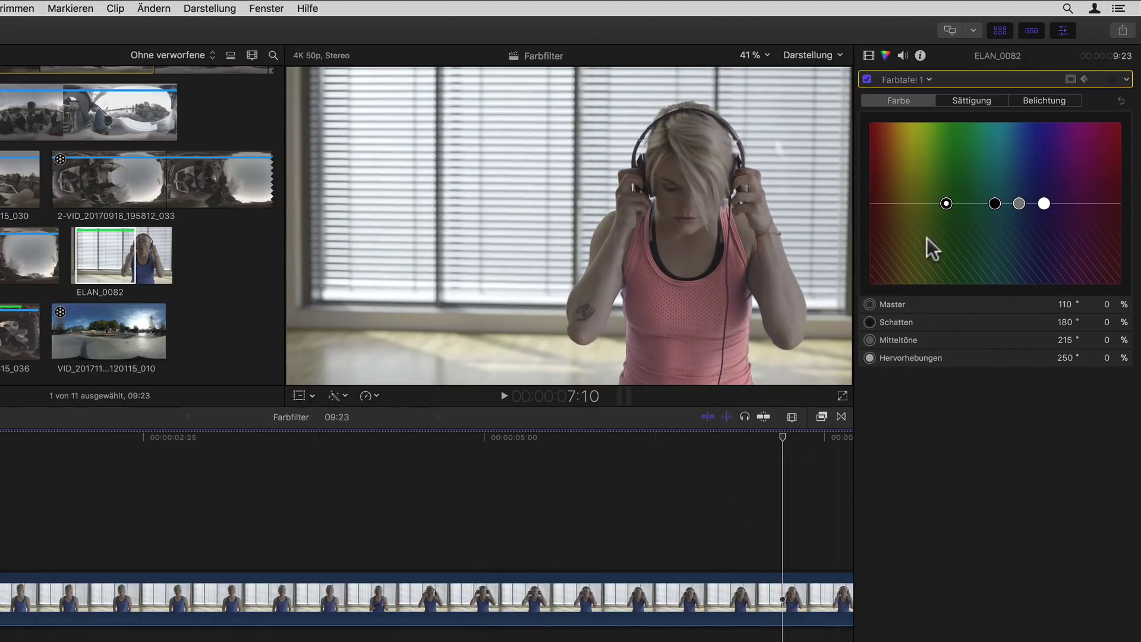
{"action": "left_click_drag", "start_coordinate": [947, 200], "coordinate": [947, 186]}
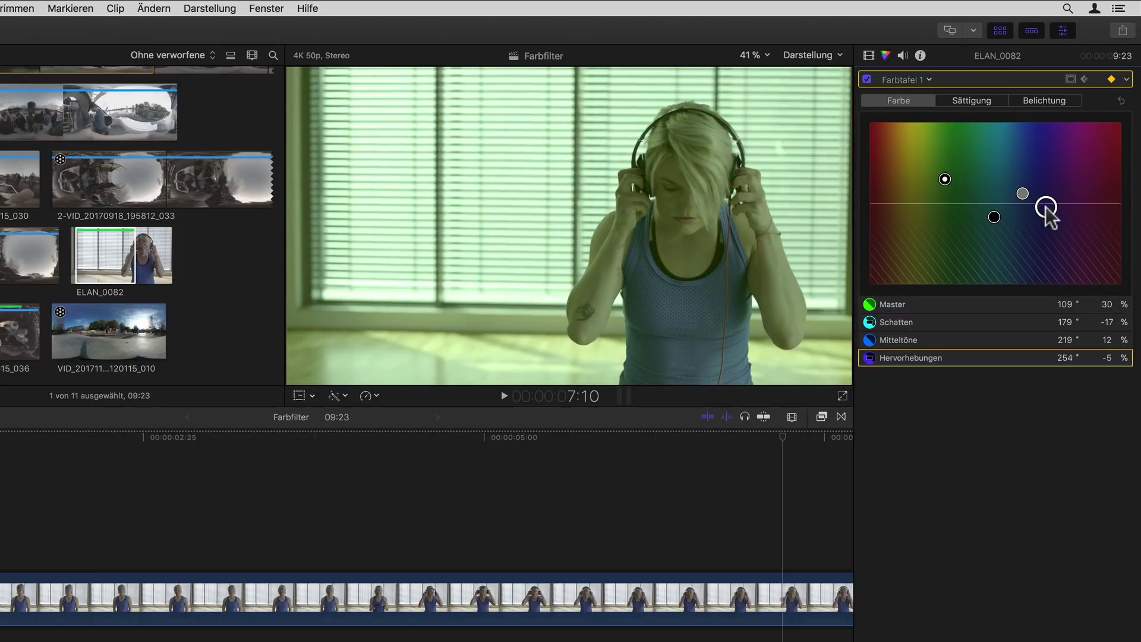
- In Belichtung, darken shadows and highlights, lift midtones, review playback, then check the Sättigung tab
{"action": "left_click", "coordinate": [986, 102]}
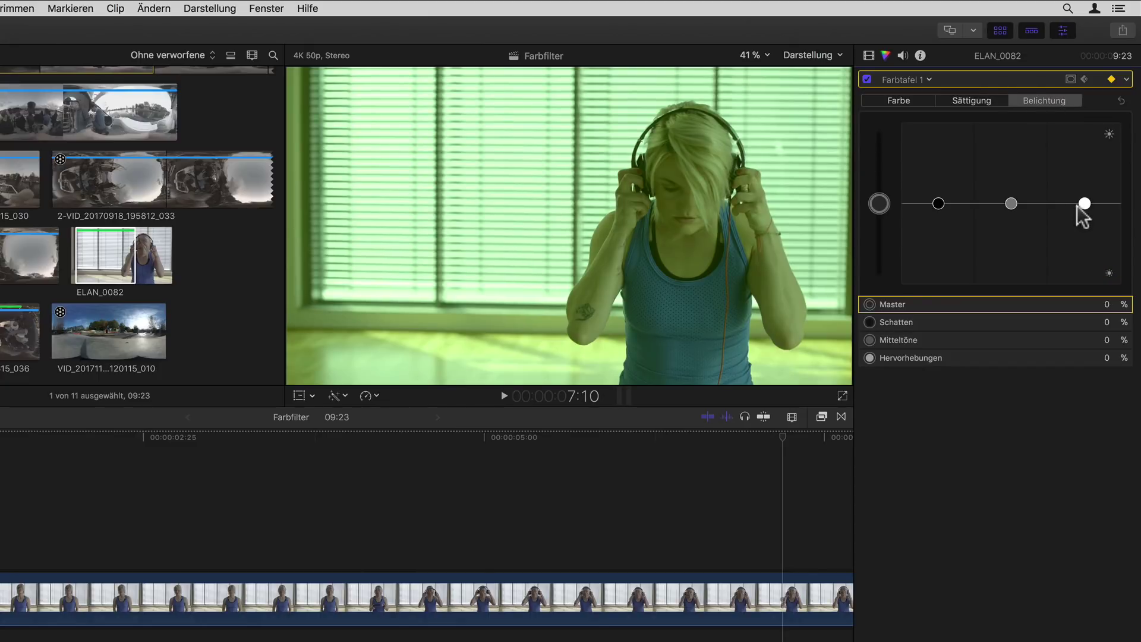
{"action": "left_click_drag", "start_coordinate": [1082, 204], "coordinate": [1085, 226]}
{"action": "left_click_drag", "start_coordinate": [1011, 203], "coordinate": [1011, 185]}
{"action": "left_click_drag", "start_coordinate": [938, 203], "coordinate": [939, 219]}
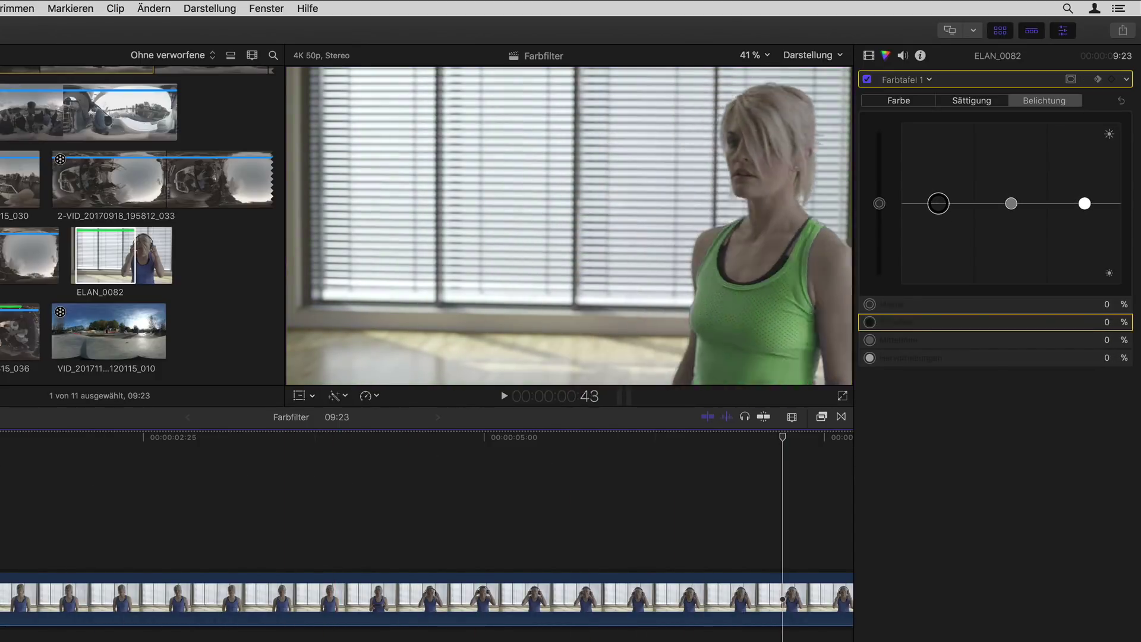
{"action": "key", "text": "space"}
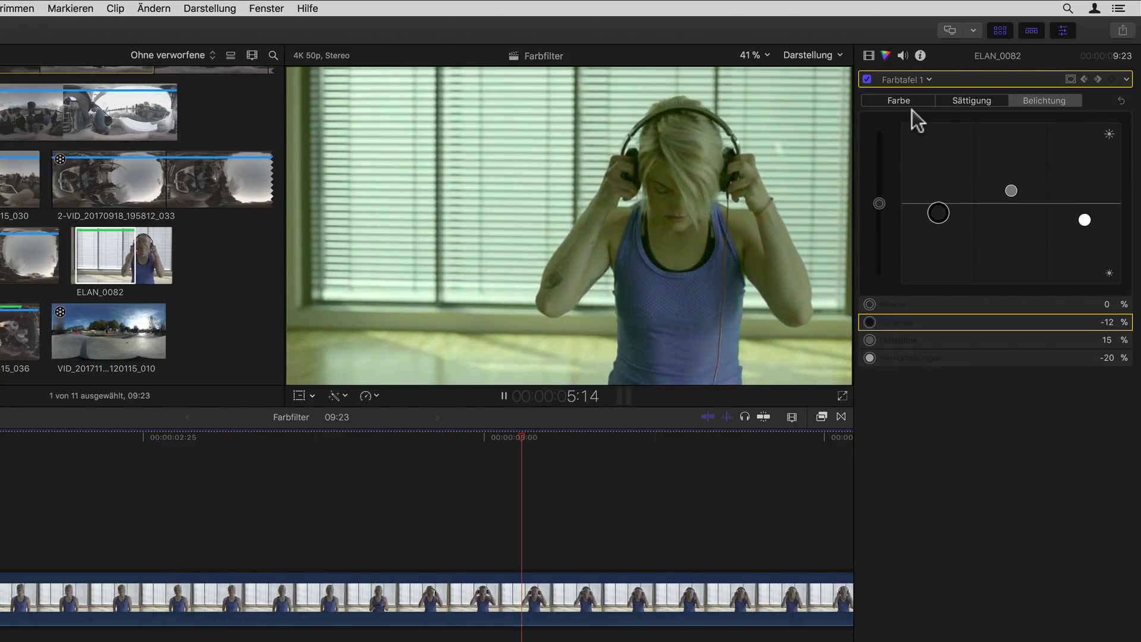
{"action": "key", "text": "space"}
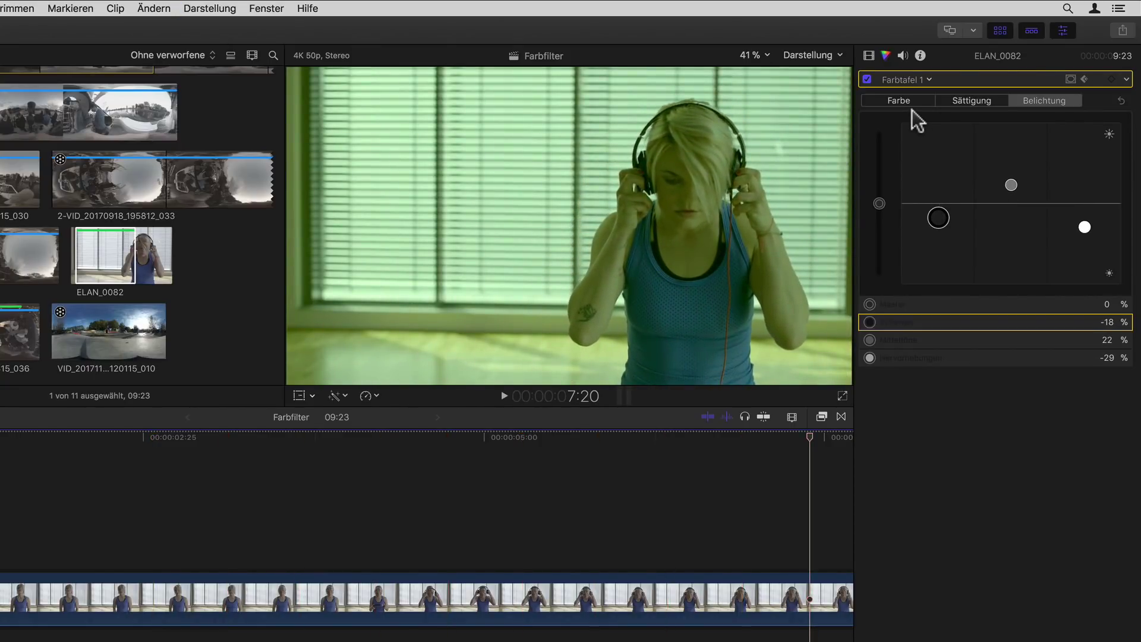
{"action": "left_click", "coordinate": [901, 102]}
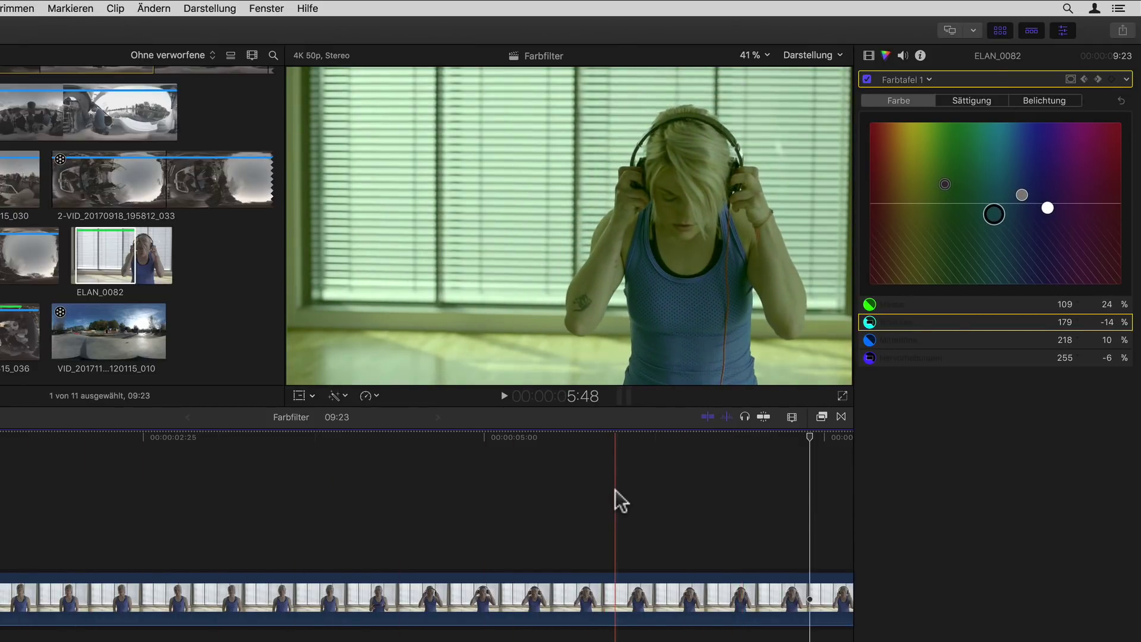
{"action": "left_click", "coordinate": [974, 99]}
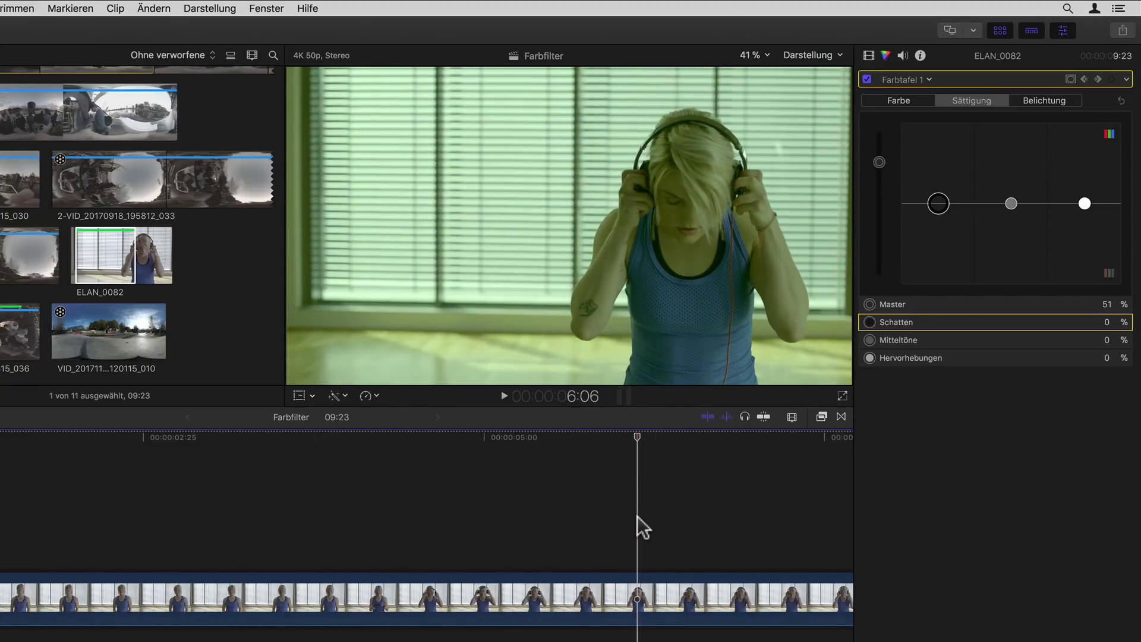
- In the Bearbeitung preferences, change Standardkorrektur from Farbtafel to Farbräder
{"action": "key", "text": "super+comma"}
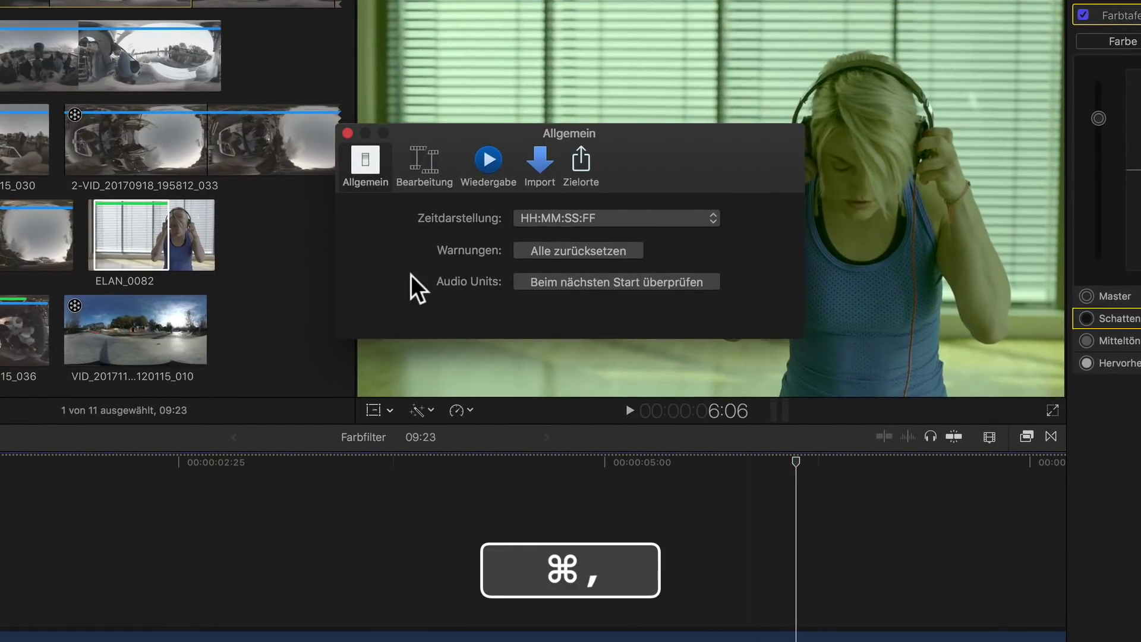
{"action": "left_click", "coordinate": [427, 162]}
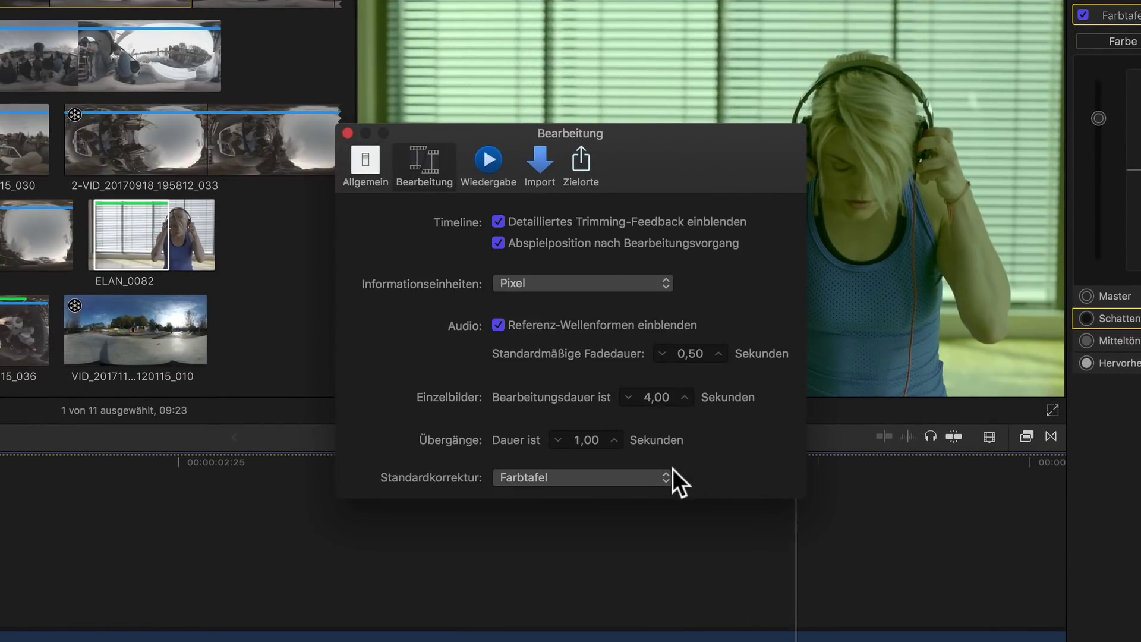
{"action": "left_click", "coordinate": [664, 476]}
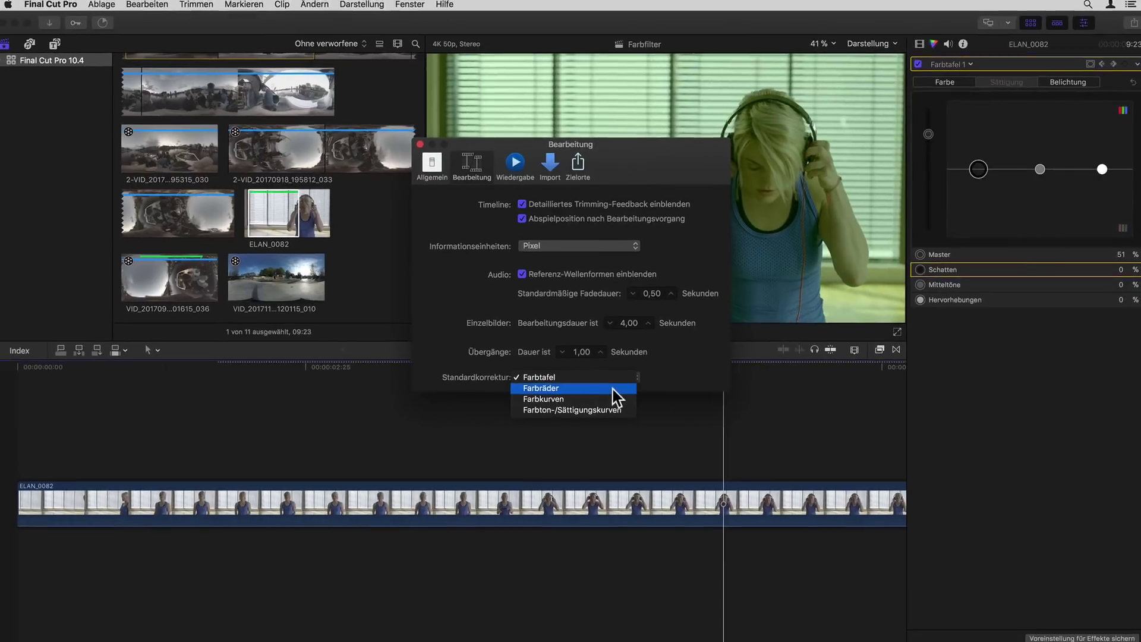
{"action": "left_click", "coordinate": [613, 389]}
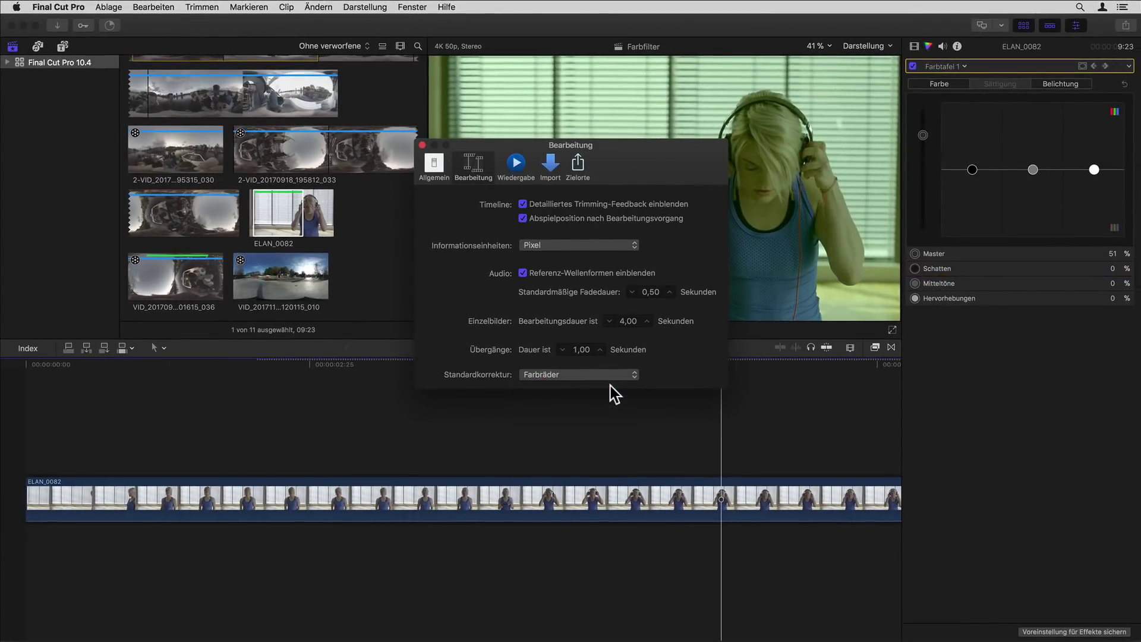